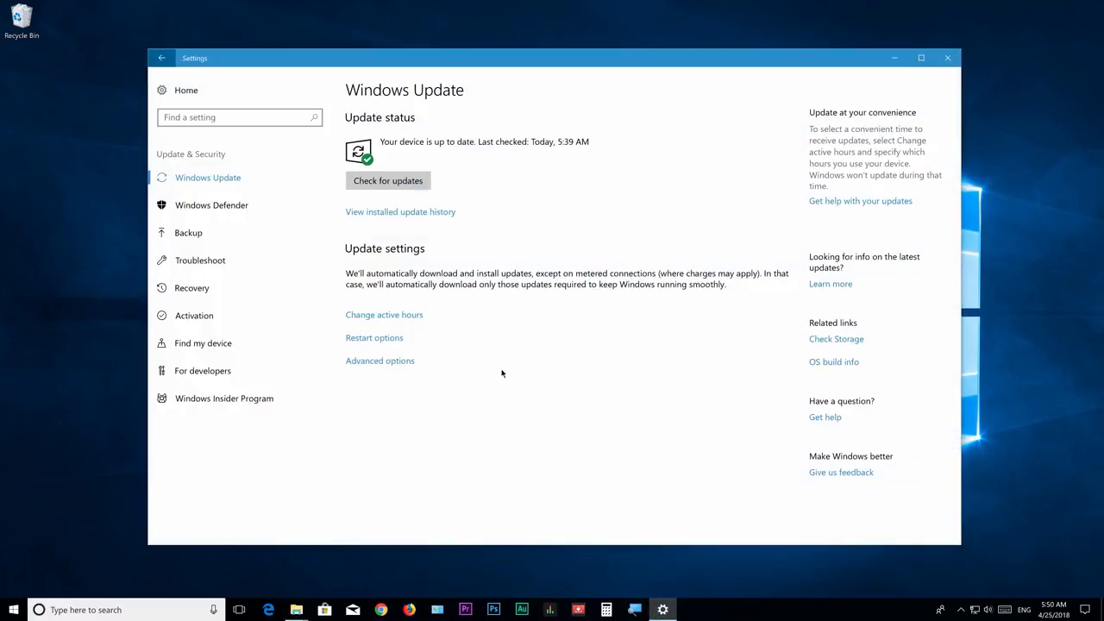
- Check for new Windows updates
{"action": "left_click", "coordinate": [403, 182]}
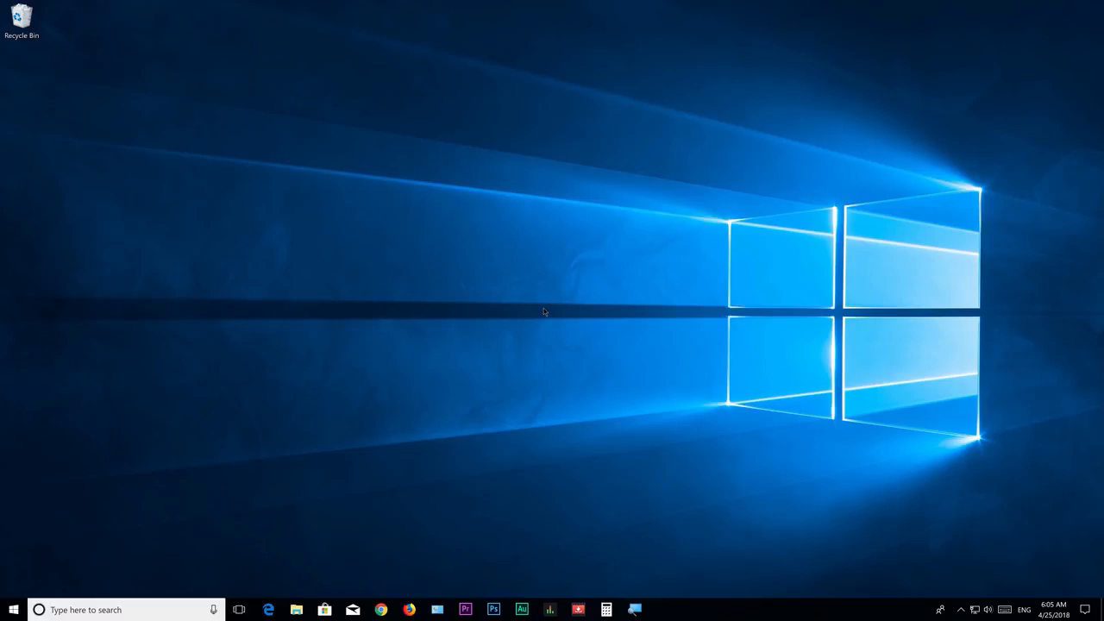
- Activate the High performance power plan from the additional power settings of the system's Power & sleep options
{"action": "left_click", "coordinate": [14, 610]}
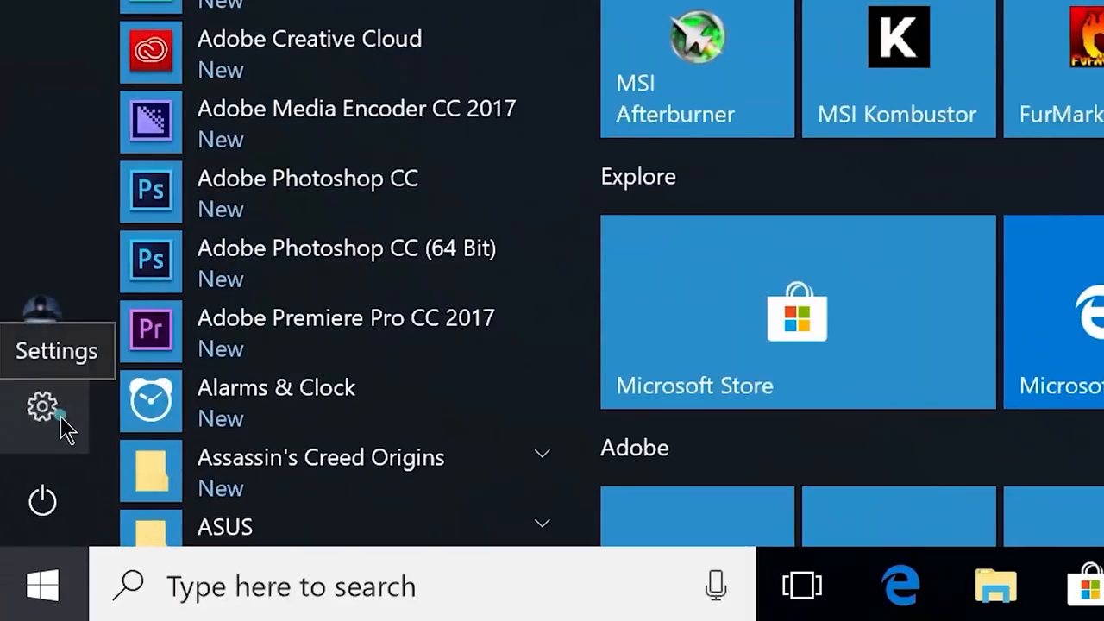
{"action": "left_click", "coordinate": [61, 419]}
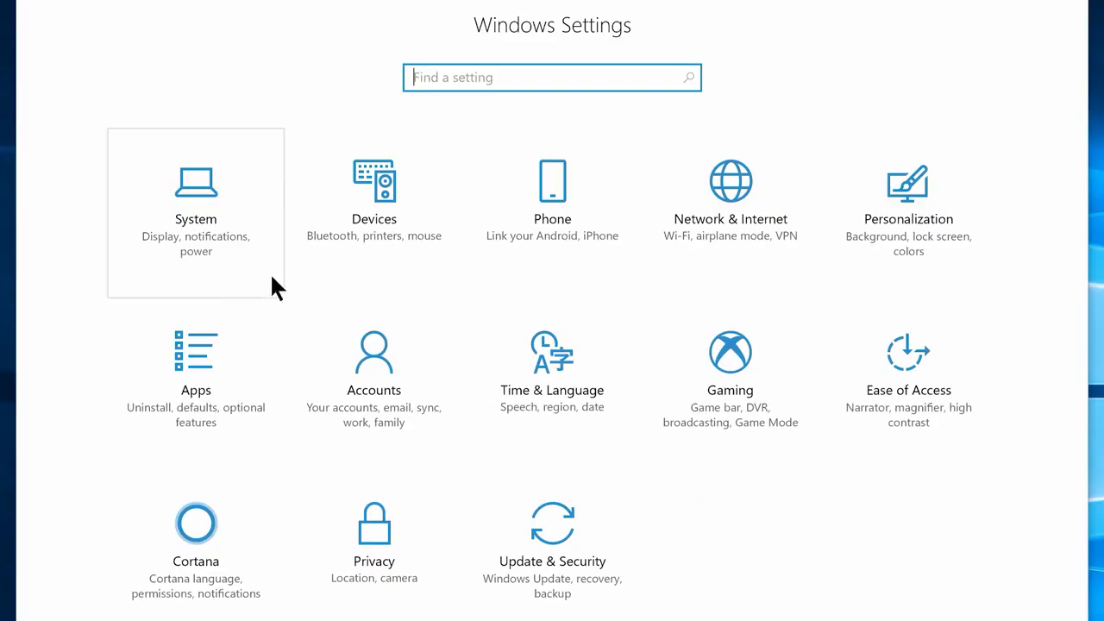
{"action": "left_click", "coordinate": [194, 237]}
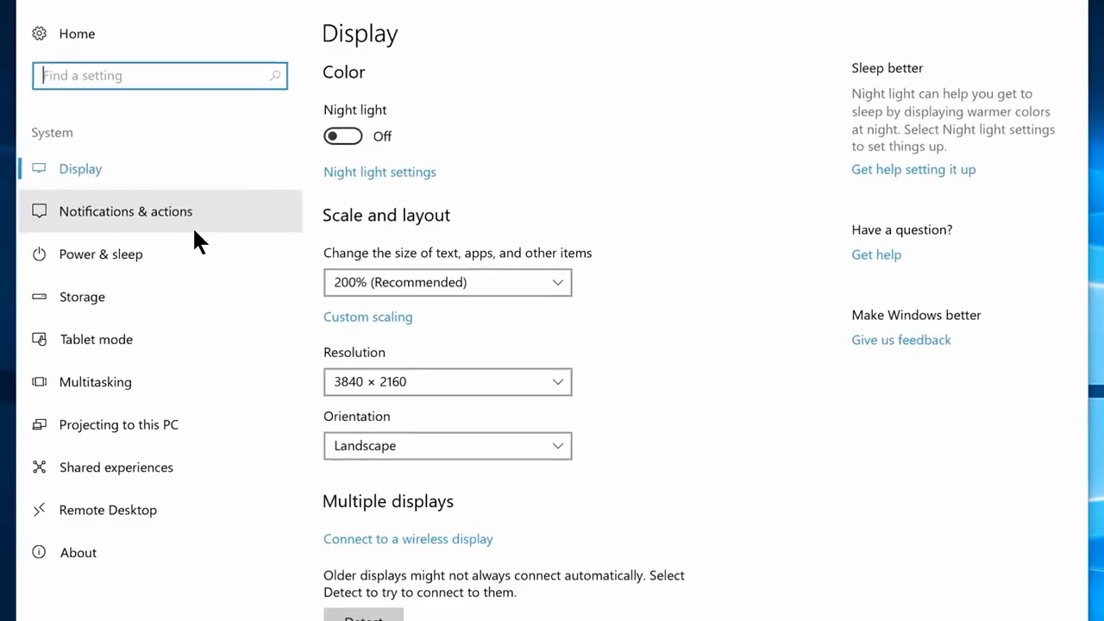
{"action": "left_click", "coordinate": [155, 248]}
{"action": "left_click", "coordinate": [911, 254]}
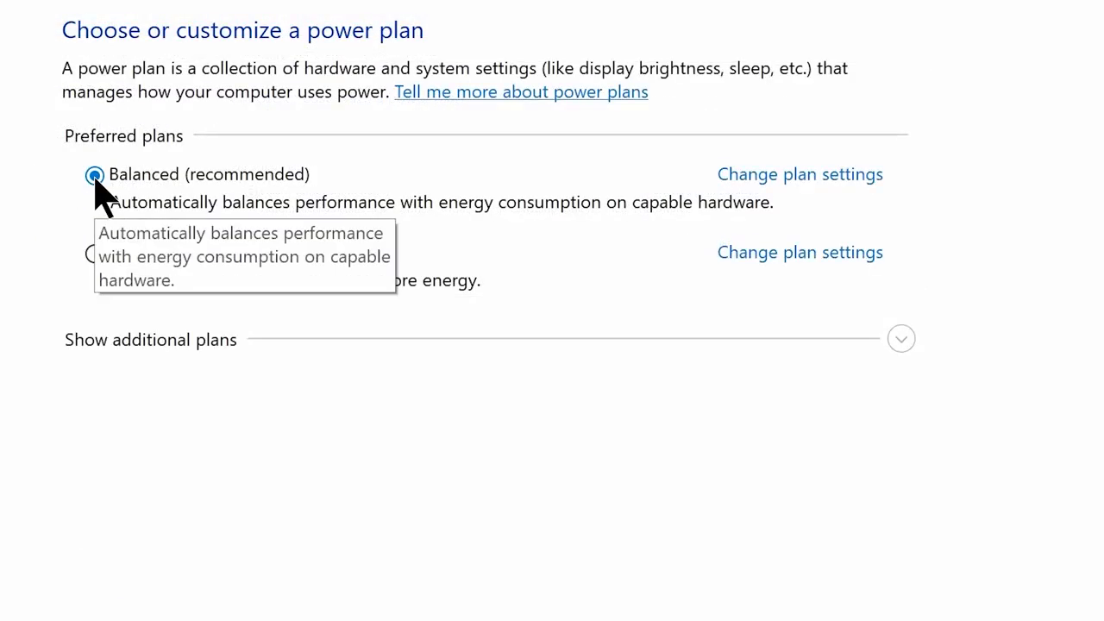
{"action": "left_click", "coordinate": [94, 253]}
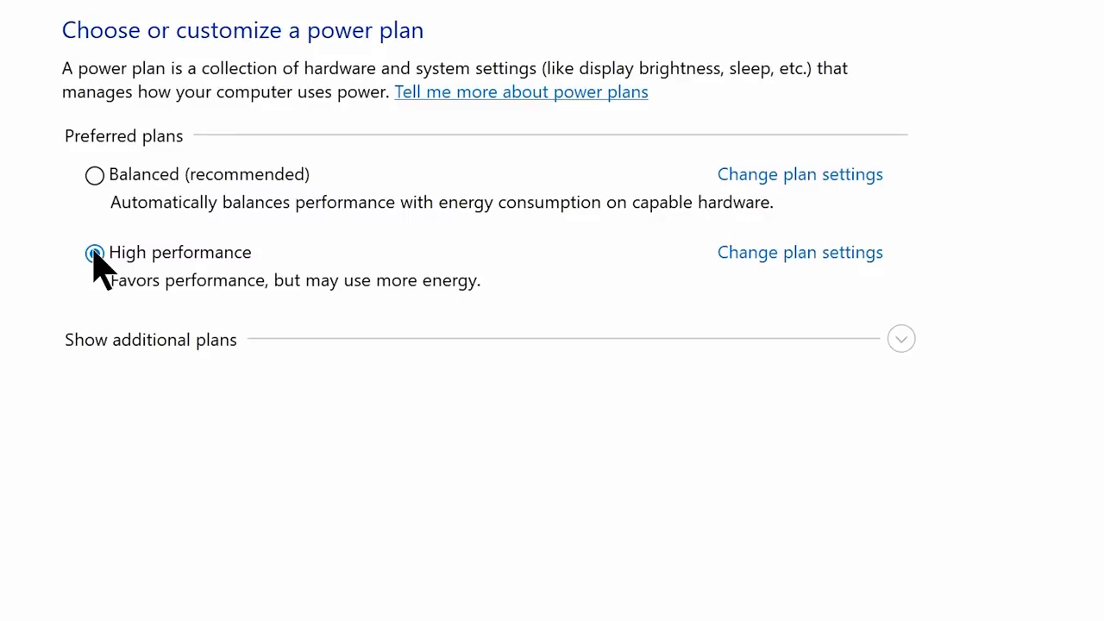
- In the High performance plan's advanced power settings, set the hard disk to turn off after 0 minutes
{"action": "left_click", "coordinate": [903, 347]}
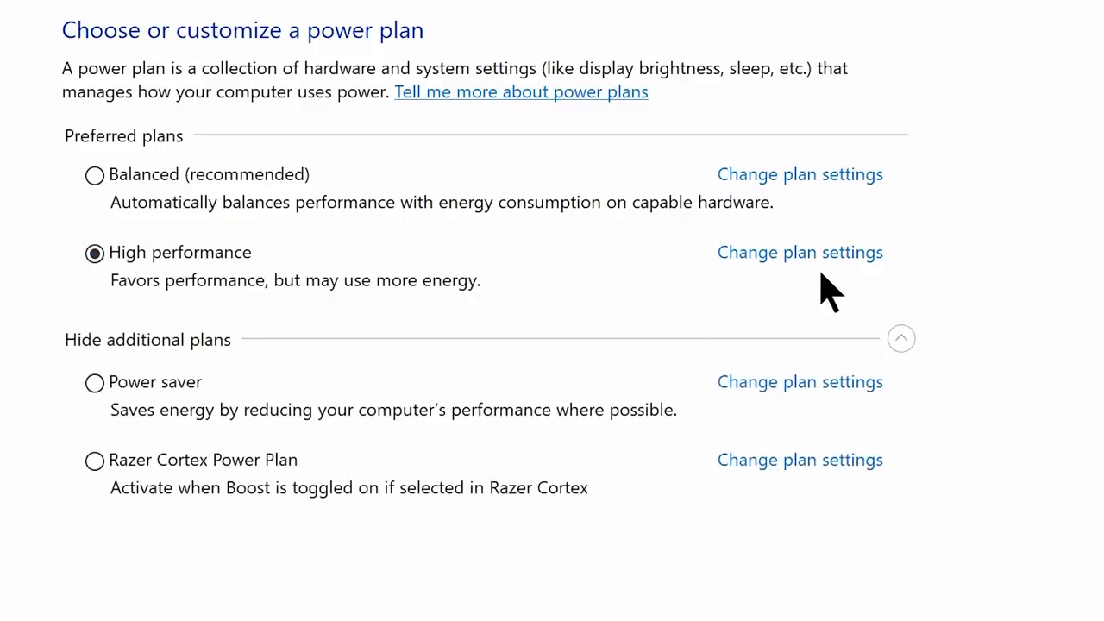
{"action": "left_click", "coordinate": [797, 256]}
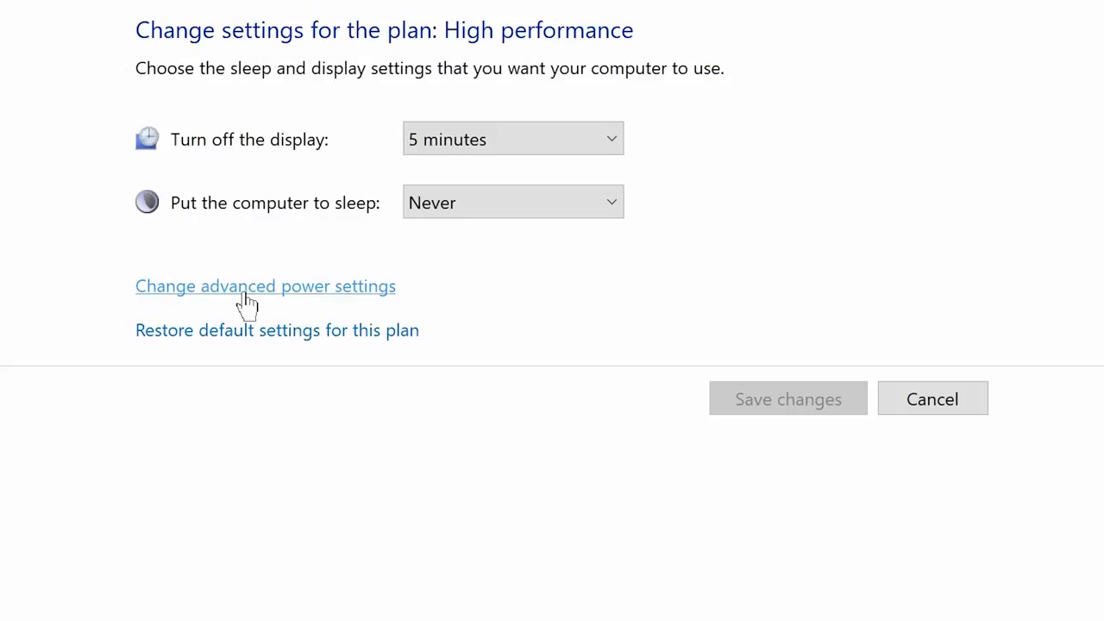
{"action": "left_click", "coordinate": [247, 297]}
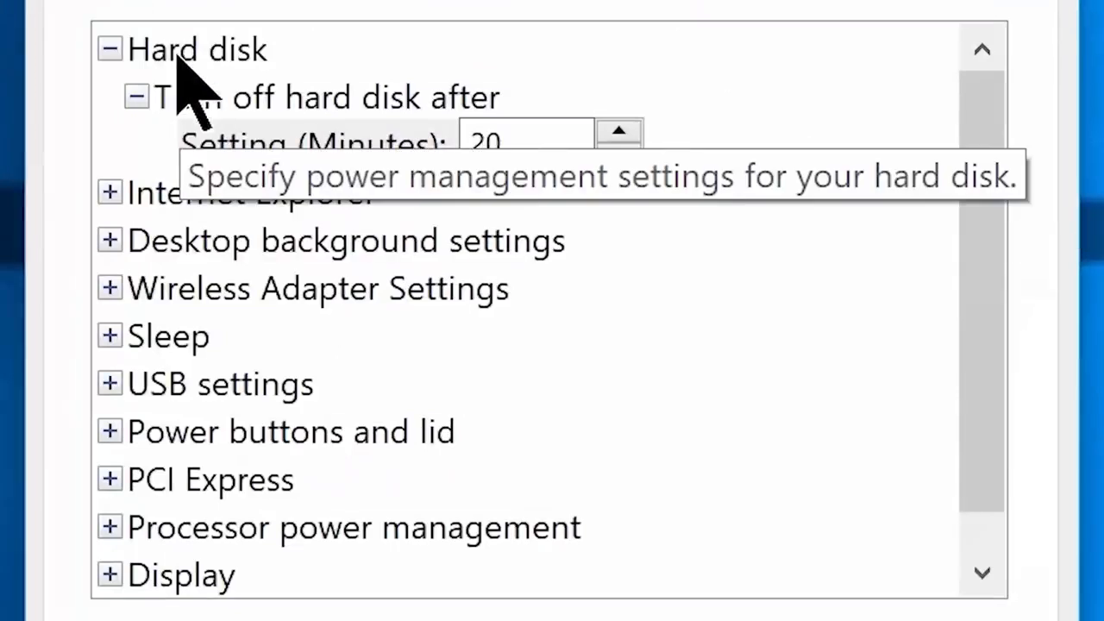
{"action": "left_click", "coordinate": [172, 34]}
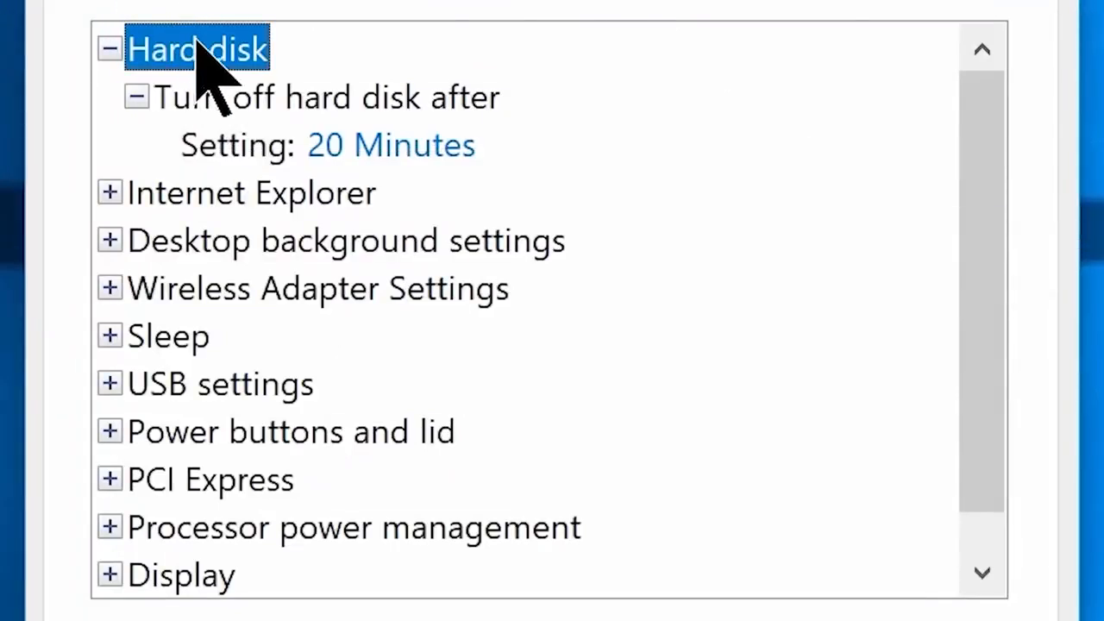
{"action": "left_click", "coordinate": [347, 140]}
{"action": "key", "text": "BackSpace"}
{"action": "key", "text": "BackSpace"}
{"action": "type", "text": "0"}
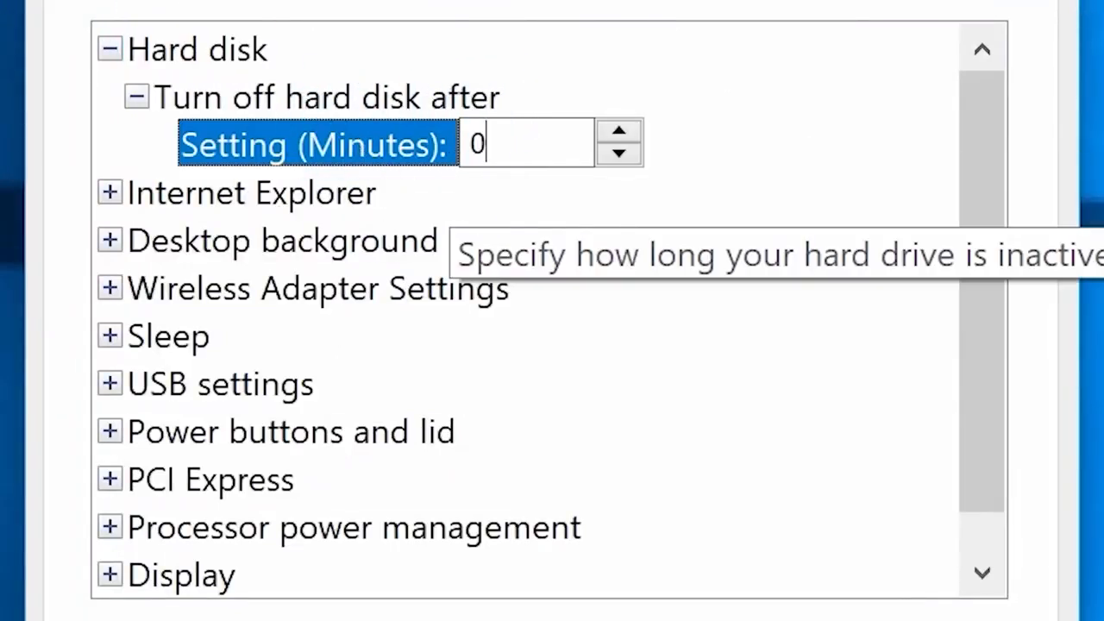
- Set the minimum processor state under Processor power management to 0%
{"action": "scroll", "coordinate": [997, 345], "scroll_direction": "down", "scroll_amount": 1}
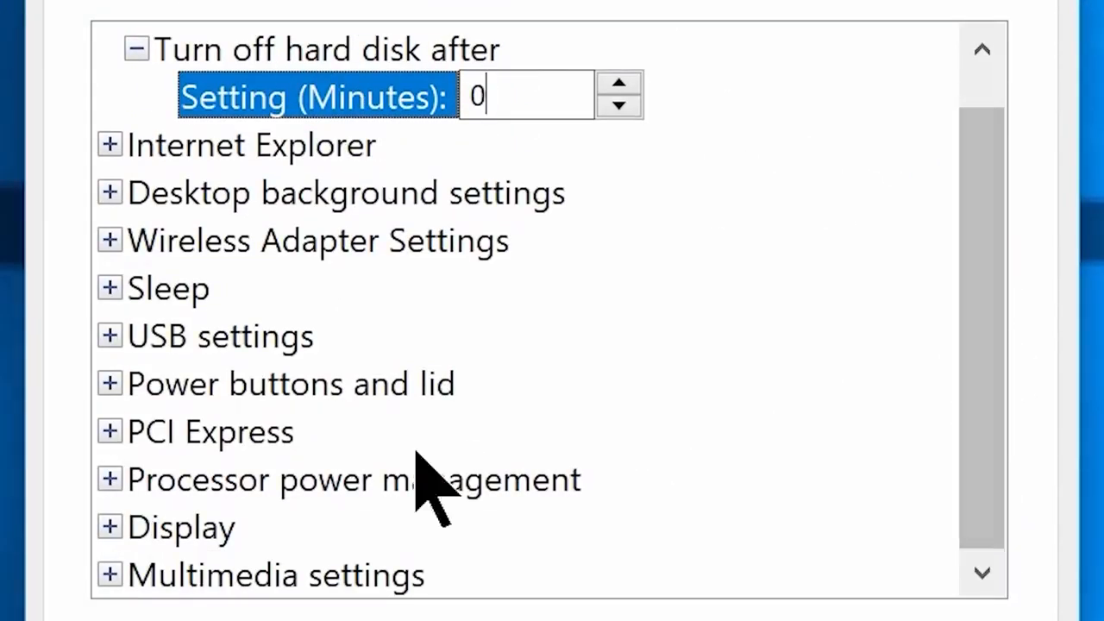
{"action": "left_click", "coordinate": [107, 474]}
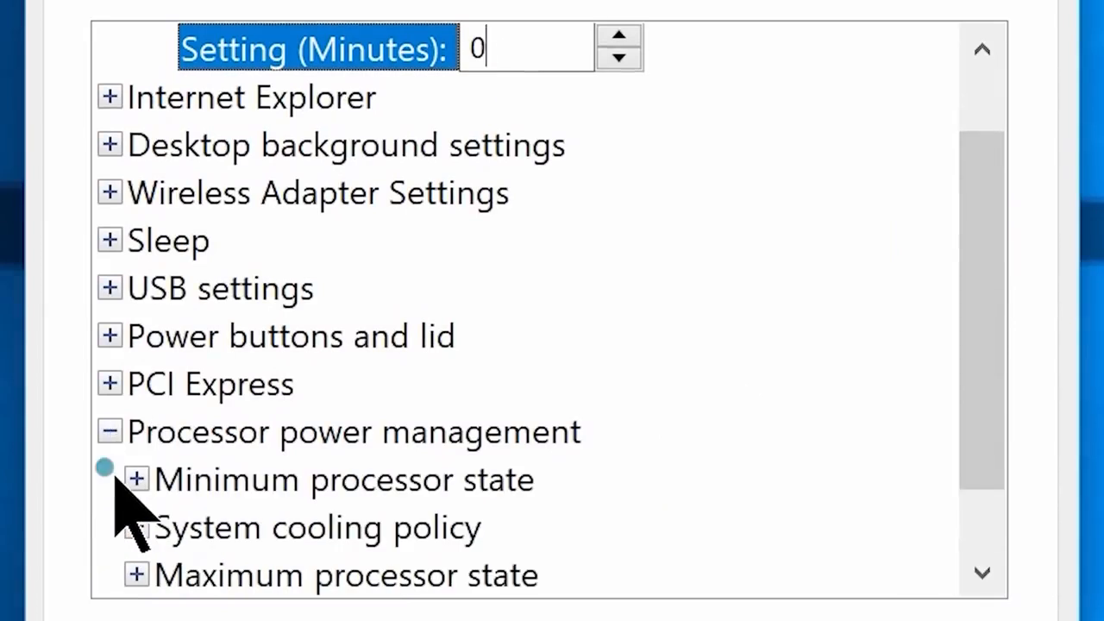
{"action": "double_click", "coordinate": [211, 481]}
{"action": "left_click", "coordinate": [358, 524]}
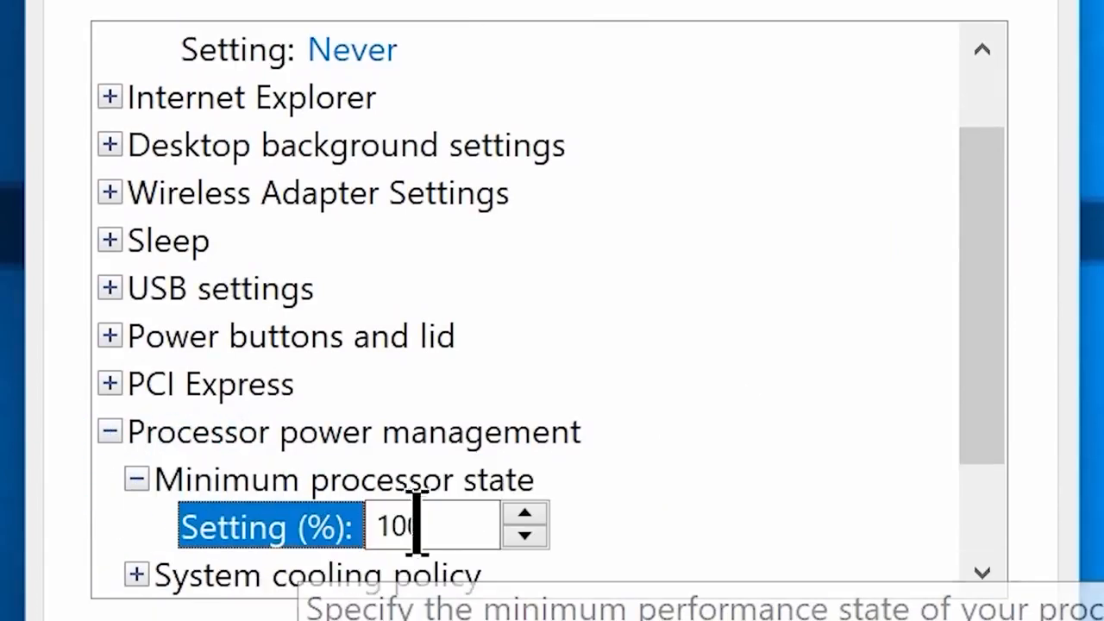
{"action": "key", "text": "BackSpace"}
{"action": "key", "text": "BackSpace"}
{"action": "key", "text": "BackSpace"}
{"action": "type", "text": "0"}
- Open the maximum processor state value, apply the advanced power settings and close the plan window
{"action": "left_click_drag", "start_coordinate": [983, 393], "coordinate": [983, 476]}
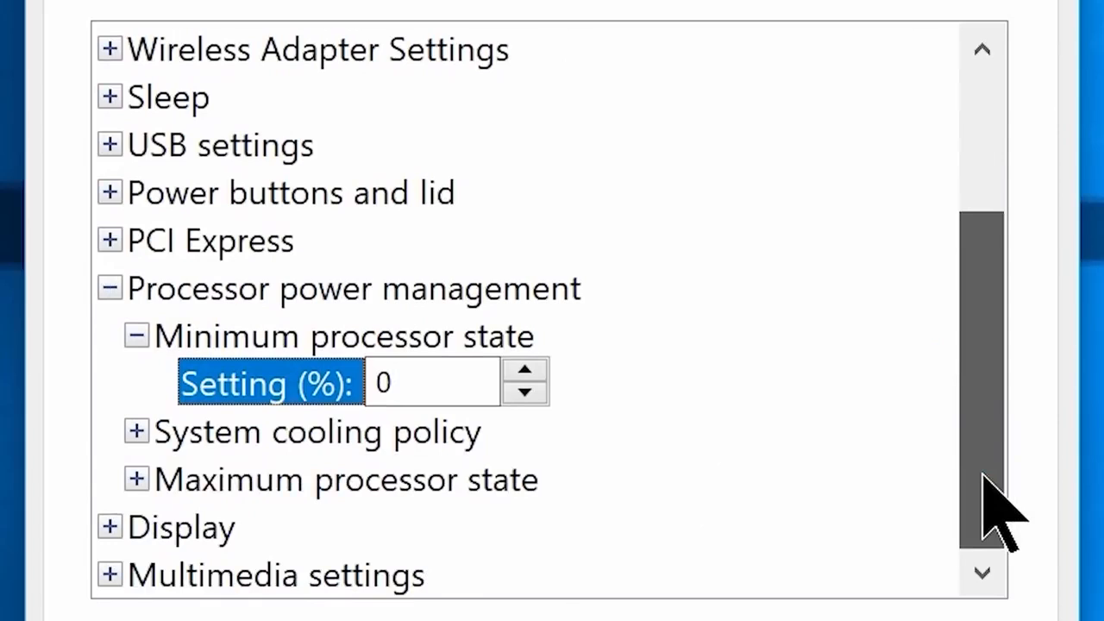
{"action": "double_click", "coordinate": [299, 485]}
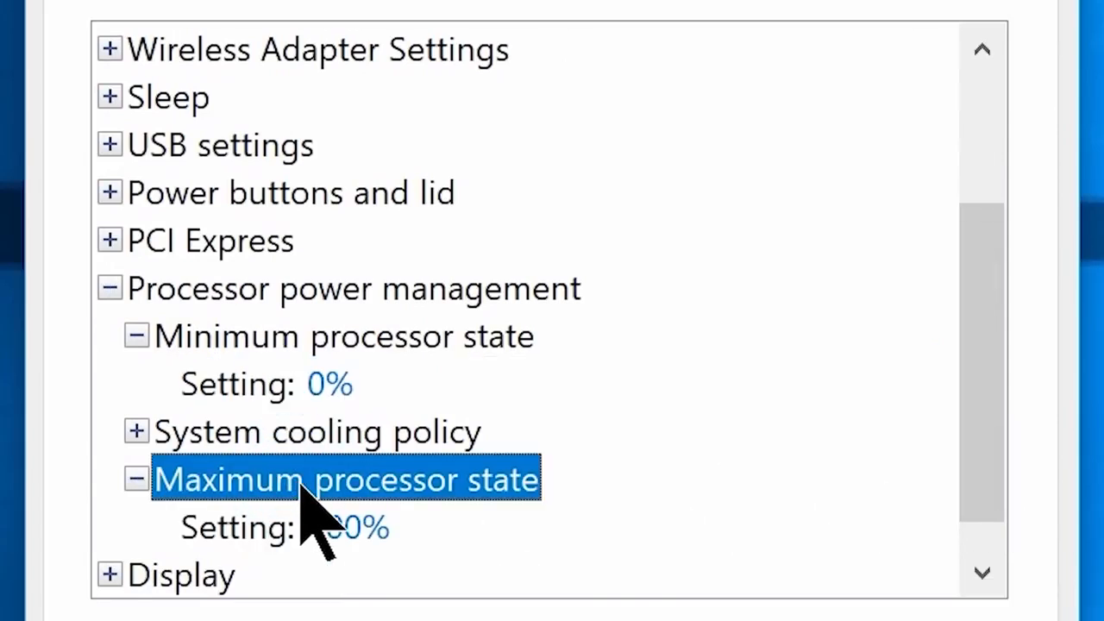
{"action": "left_click", "coordinate": [349, 528]}
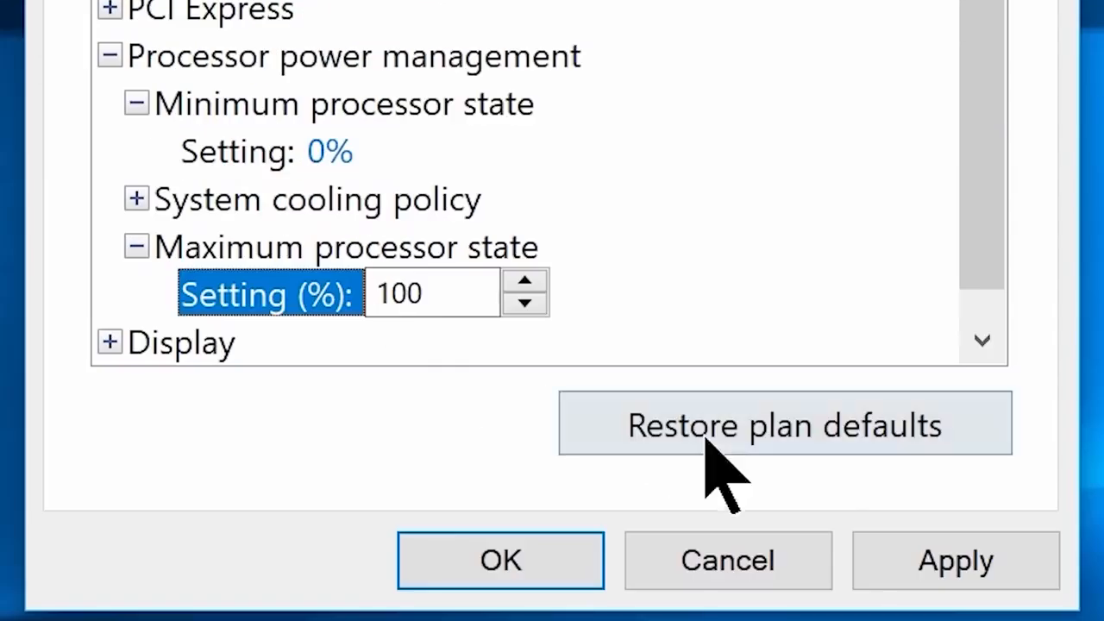
{"action": "left_click", "coordinate": [949, 563]}
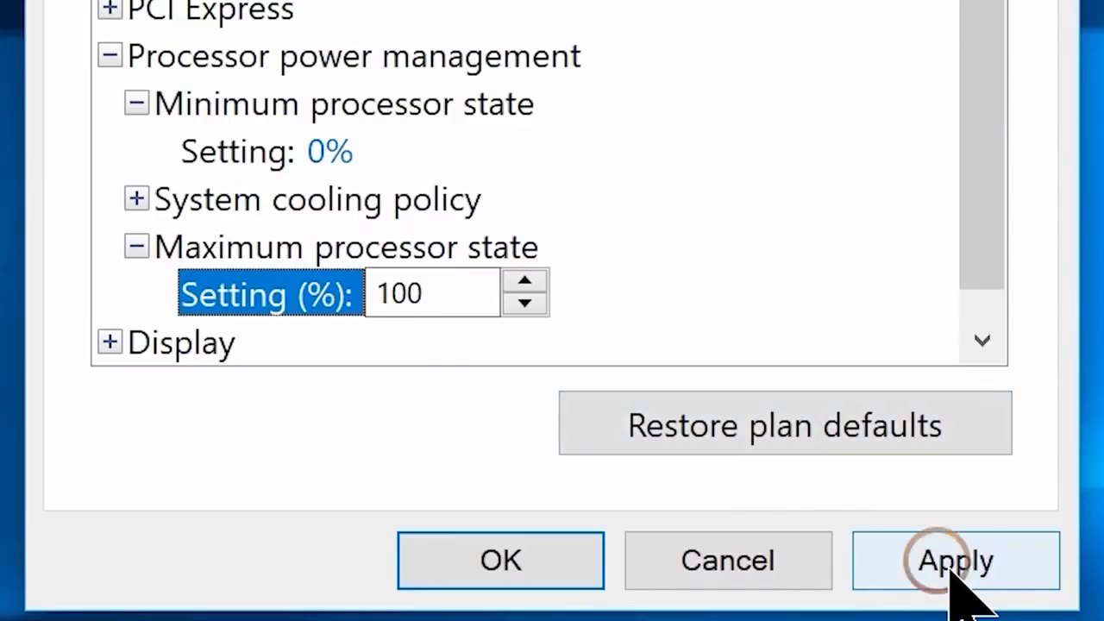
{"action": "left_click", "coordinate": [500, 571]}
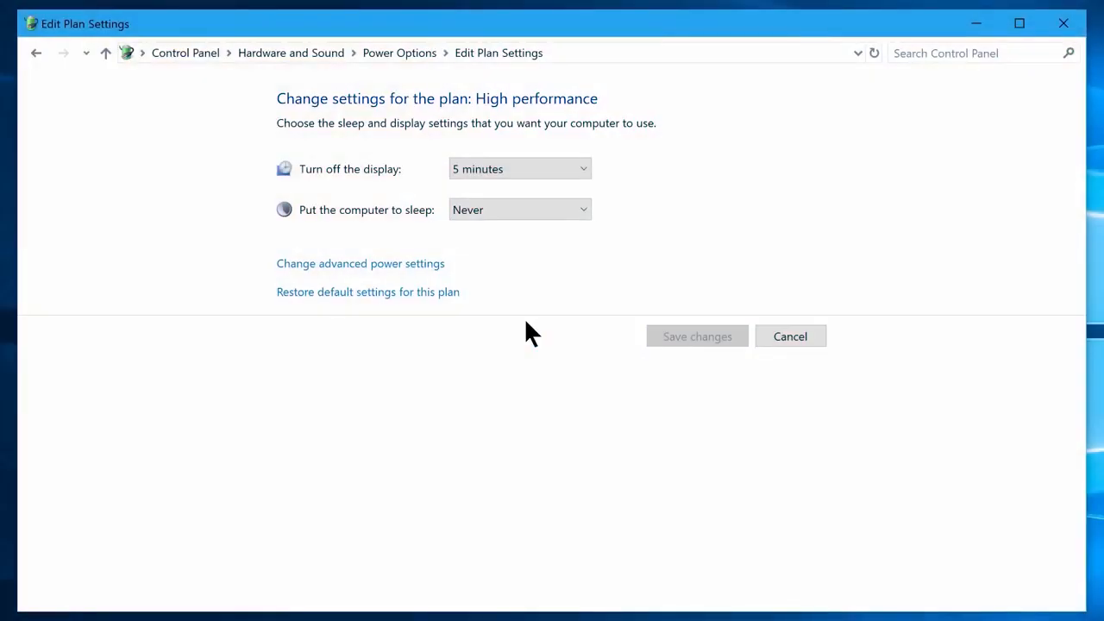
{"action": "left_click", "coordinate": [1063, 23]}
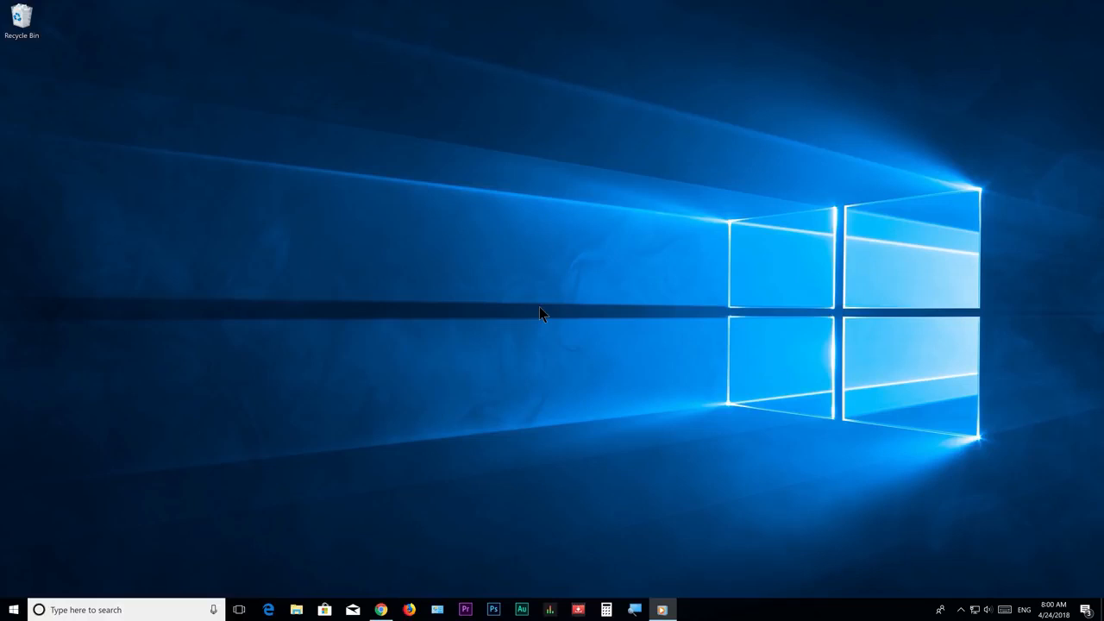
- In the general privacy settings, turn off advertising ID, language list access, app launch tracking and suggested content in Settings
{"action": "left_click", "coordinate": [13, 612]}
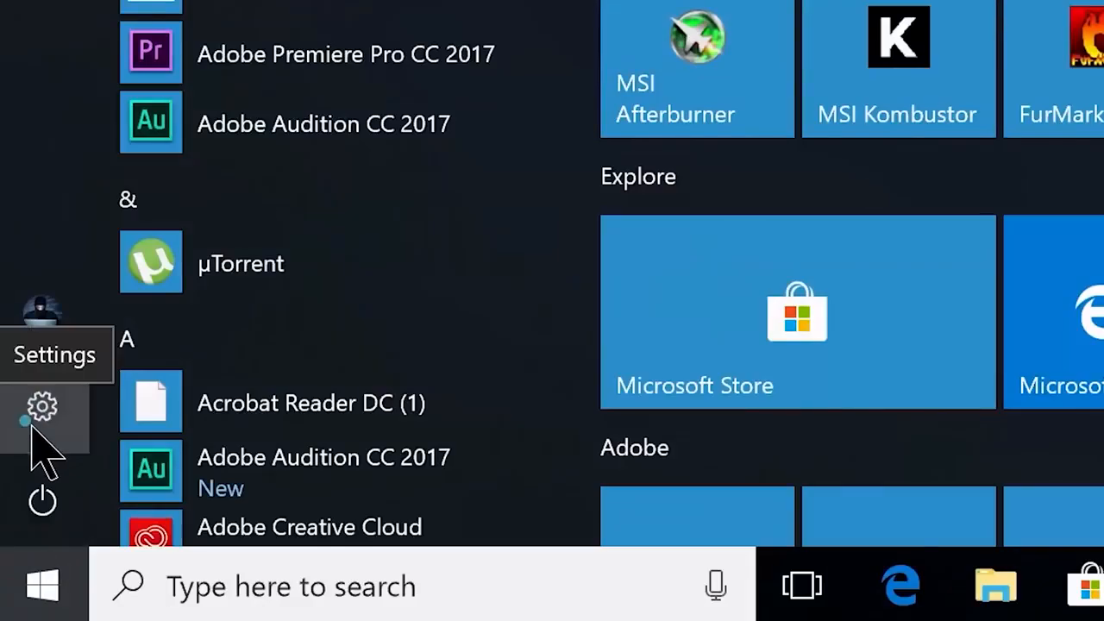
{"action": "left_click", "coordinate": [12, 559]}
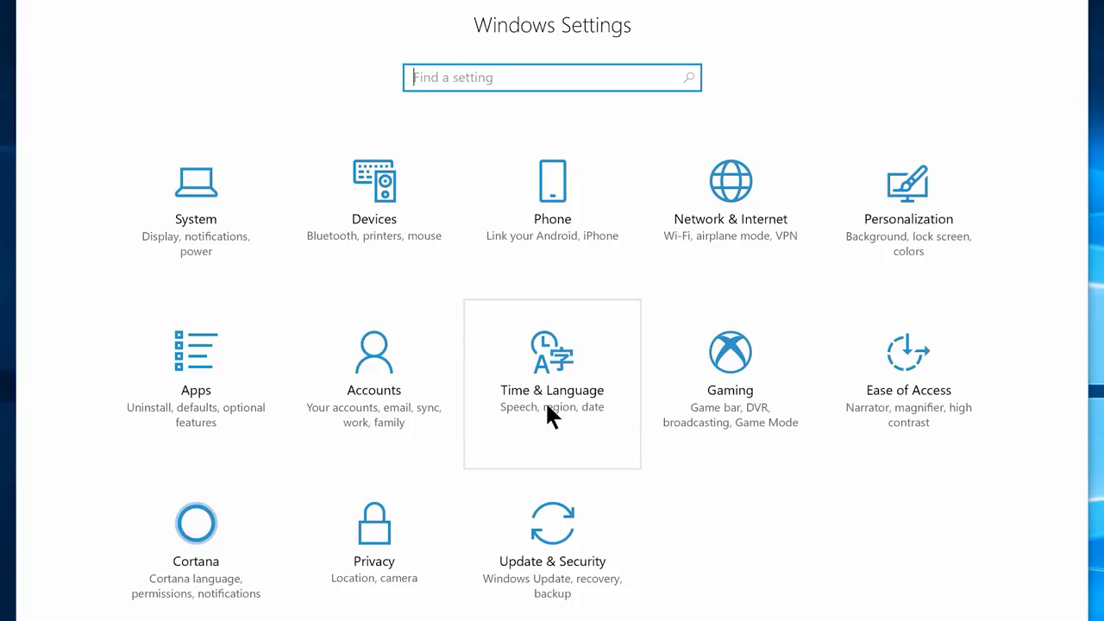
{"action": "left_click", "coordinate": [379, 598]}
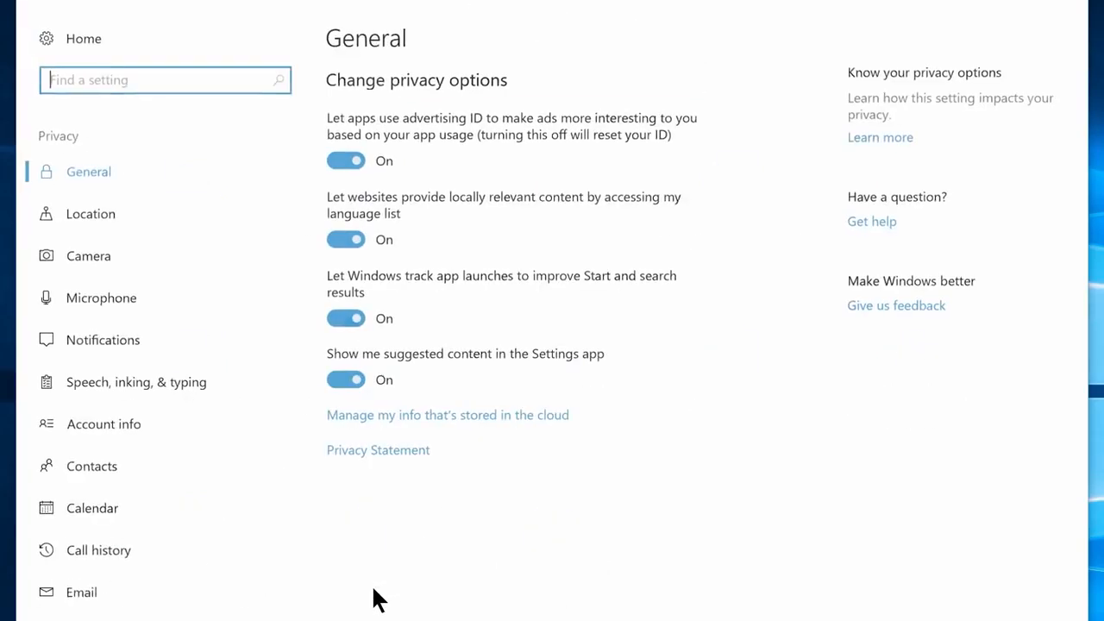
{"action": "left_click", "coordinate": [343, 160]}
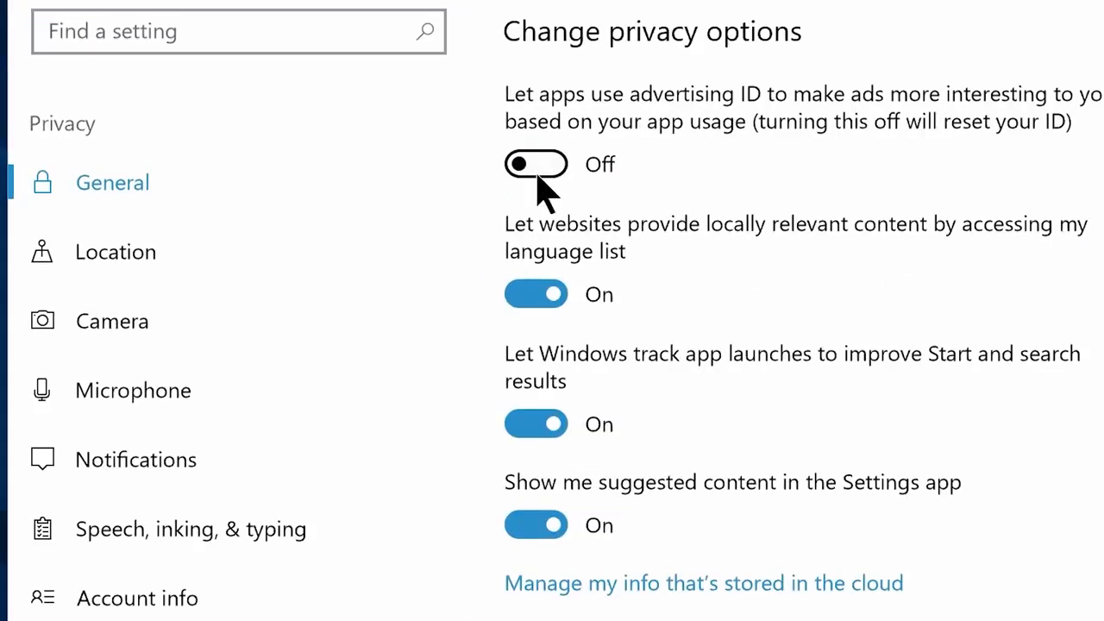
{"action": "left_click", "coordinate": [526, 295]}
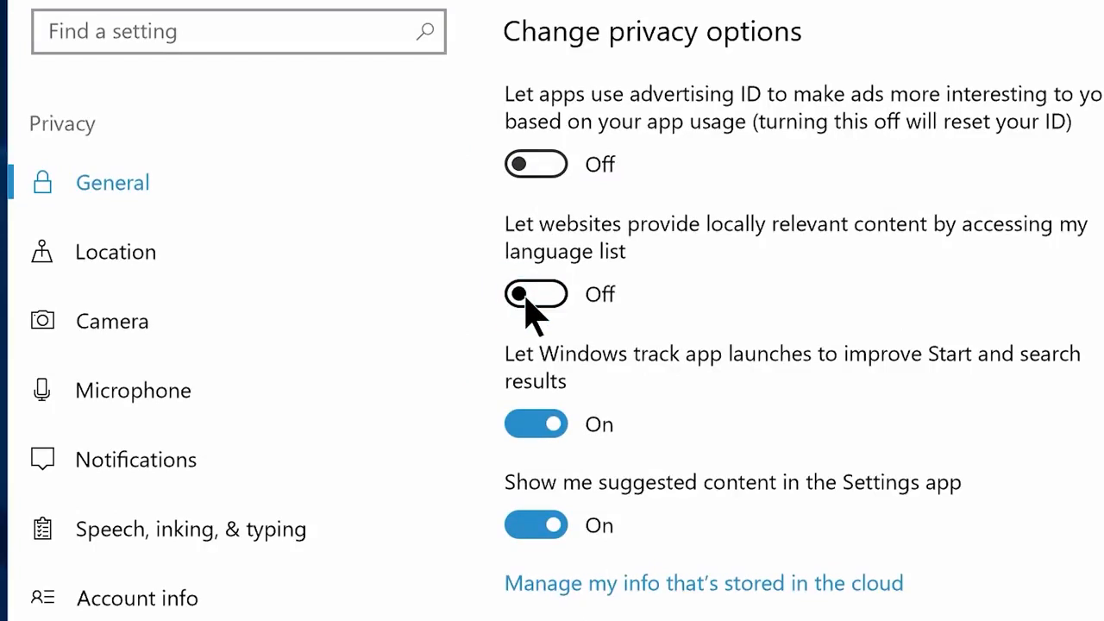
{"action": "left_click", "coordinate": [528, 425]}
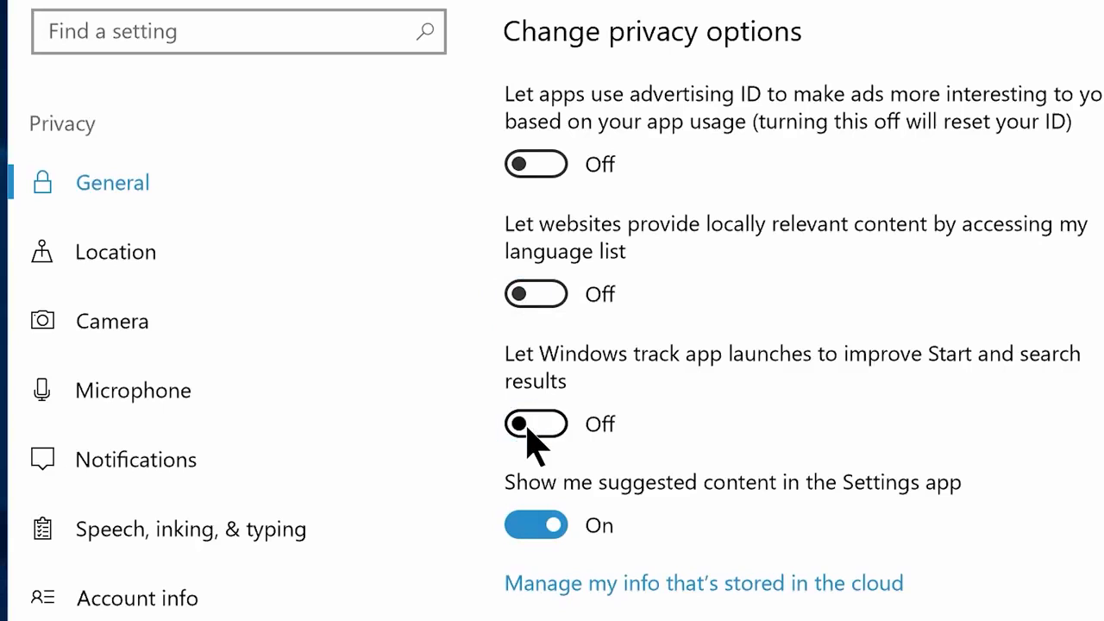
{"action": "left_click", "coordinate": [533, 543]}
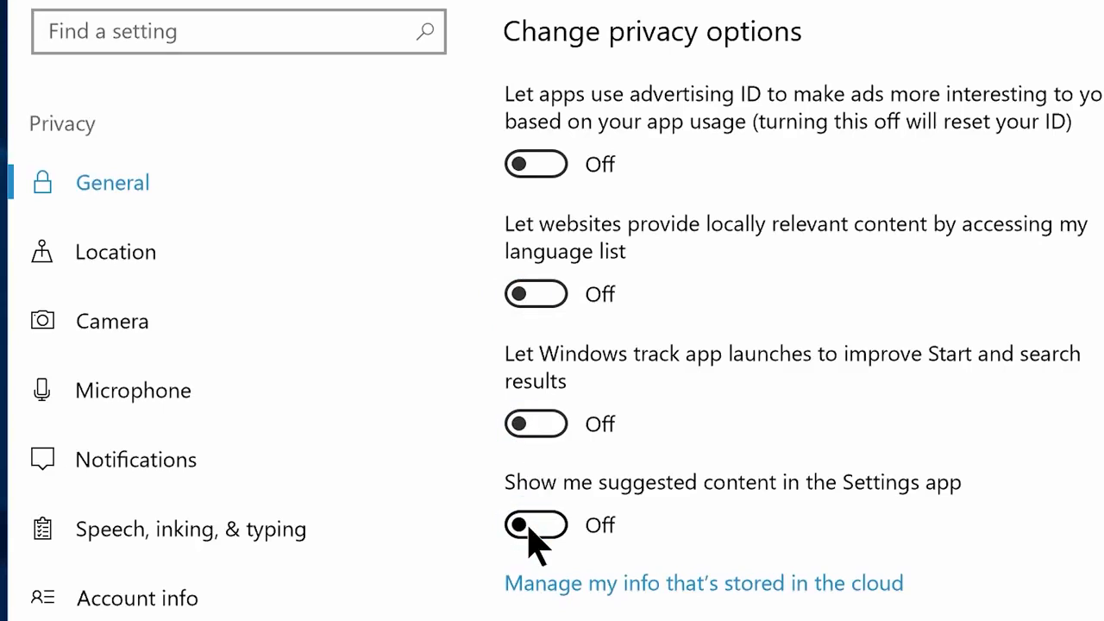
- Turn off the location service and location for this device in the privacy settings
{"action": "left_click", "coordinate": [211, 263]}
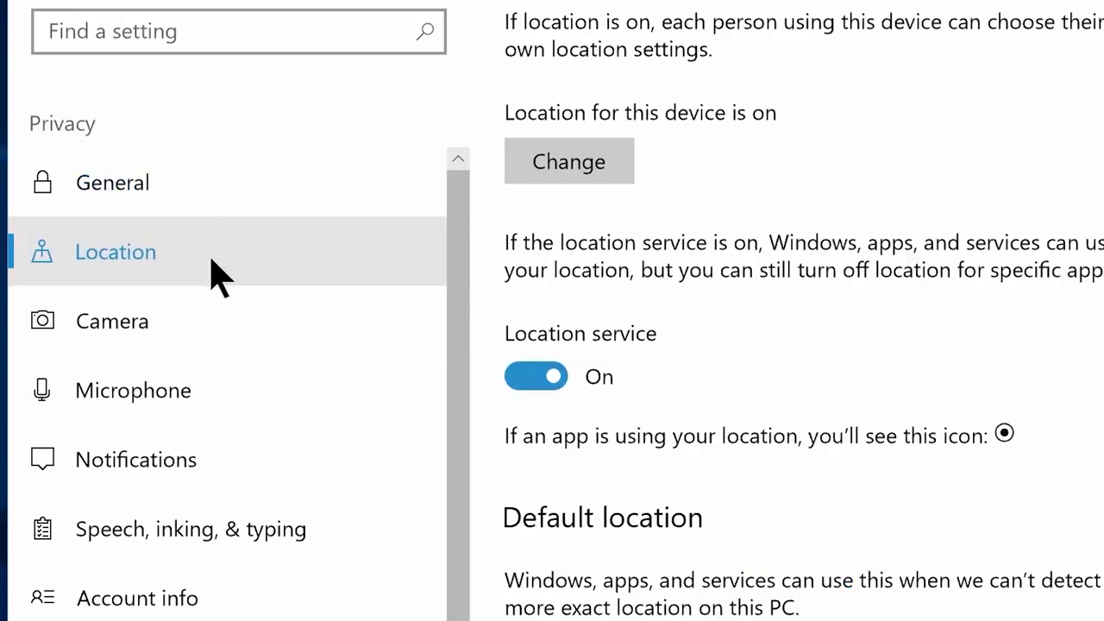
{"action": "left_click", "coordinate": [528, 383]}
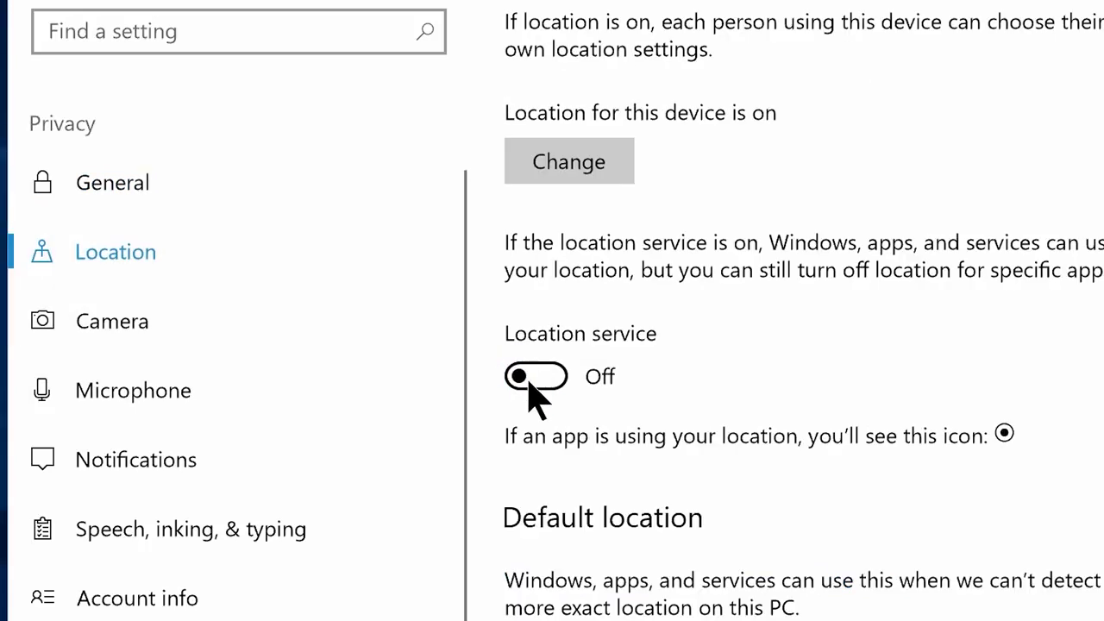
{"action": "left_click", "coordinate": [560, 167]}
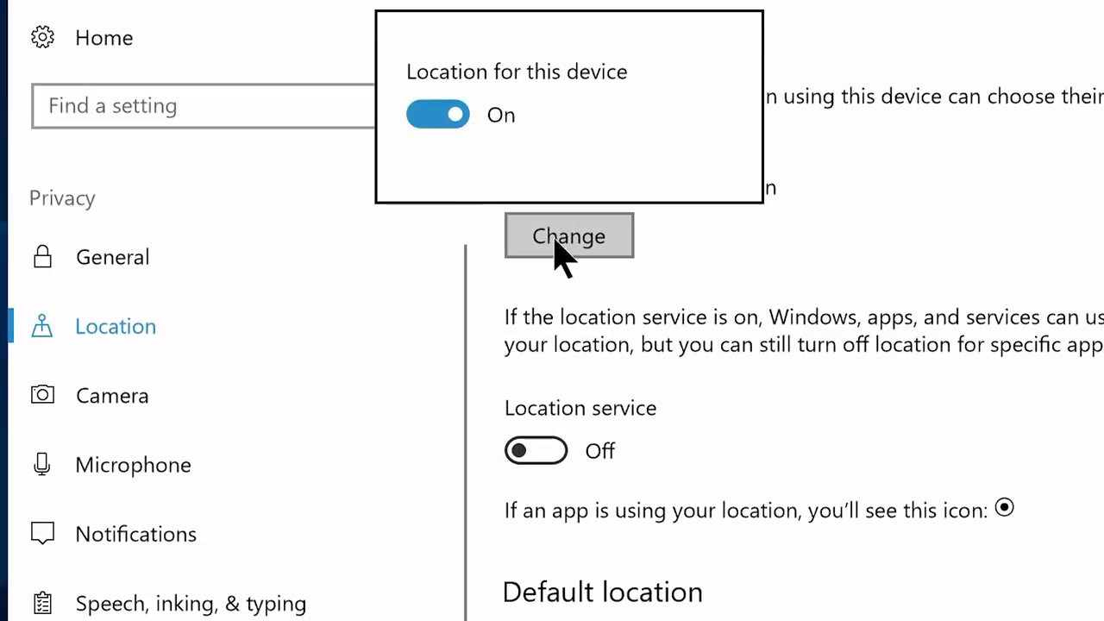
{"action": "left_click", "coordinate": [440, 121]}
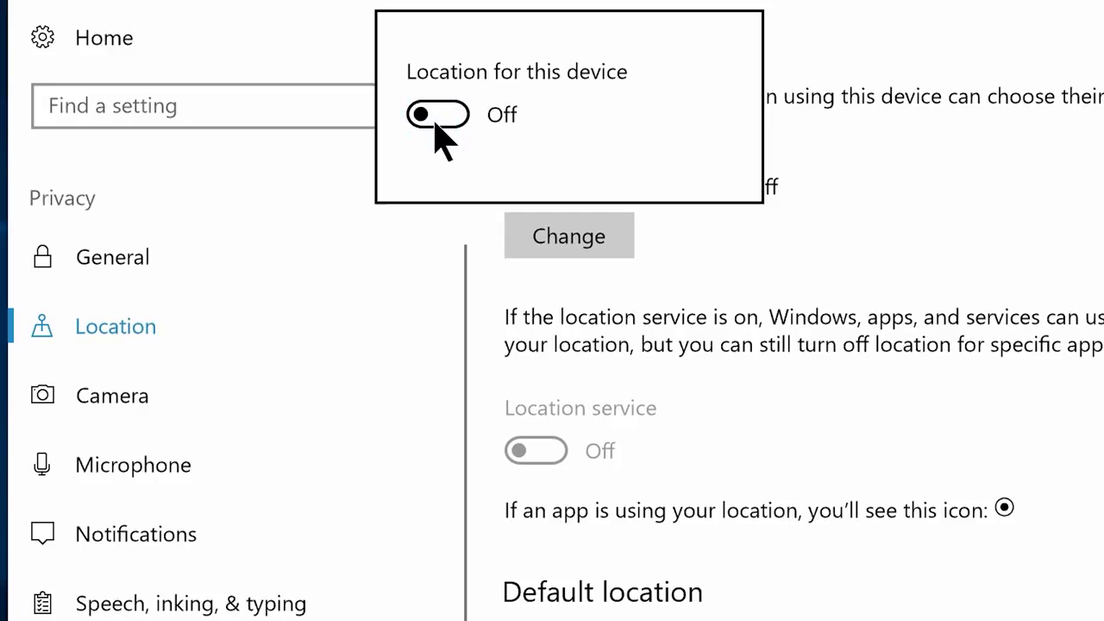
{"action": "left_click", "coordinate": [126, 394]}
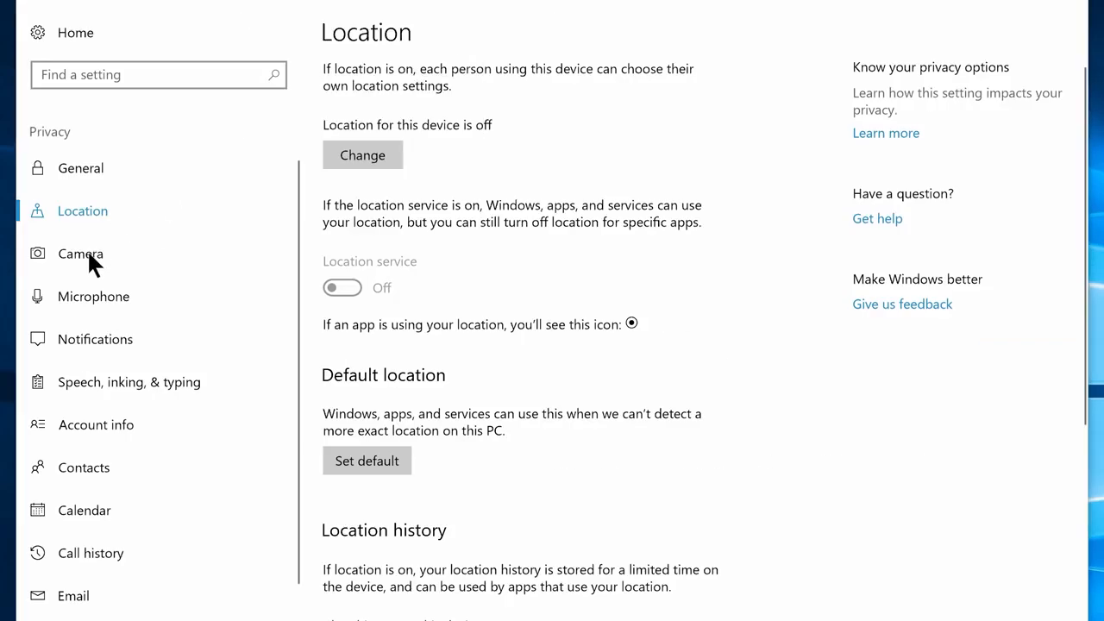
- Turn off camera access for Cortana, Feedback Hub, Microsoft Edge, Microsoft Store, Mixed Reality Viewer, OneNote and Photos
{"action": "left_click", "coordinate": [89, 255]}
{"action": "left_click", "coordinate": [674, 345]}
{"action": "left_click", "coordinate": [673, 397]}
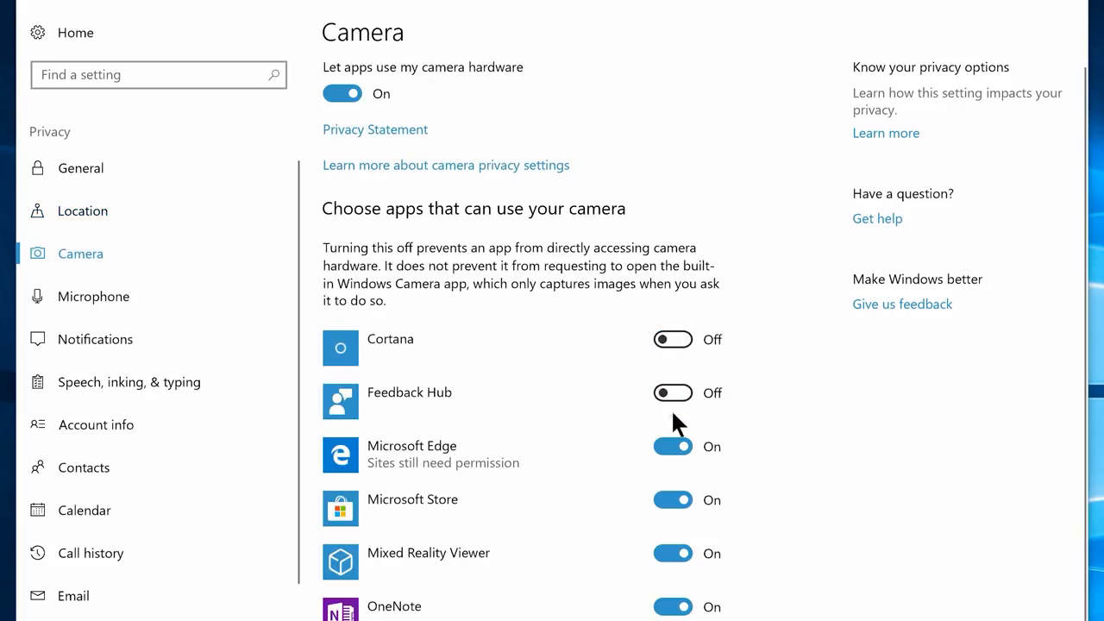
{"action": "left_click", "coordinate": [672, 446]}
{"action": "left_click", "coordinate": [672, 500]}
{"action": "left_click", "coordinate": [673, 552]}
{"action": "left_click", "coordinate": [676, 608]}
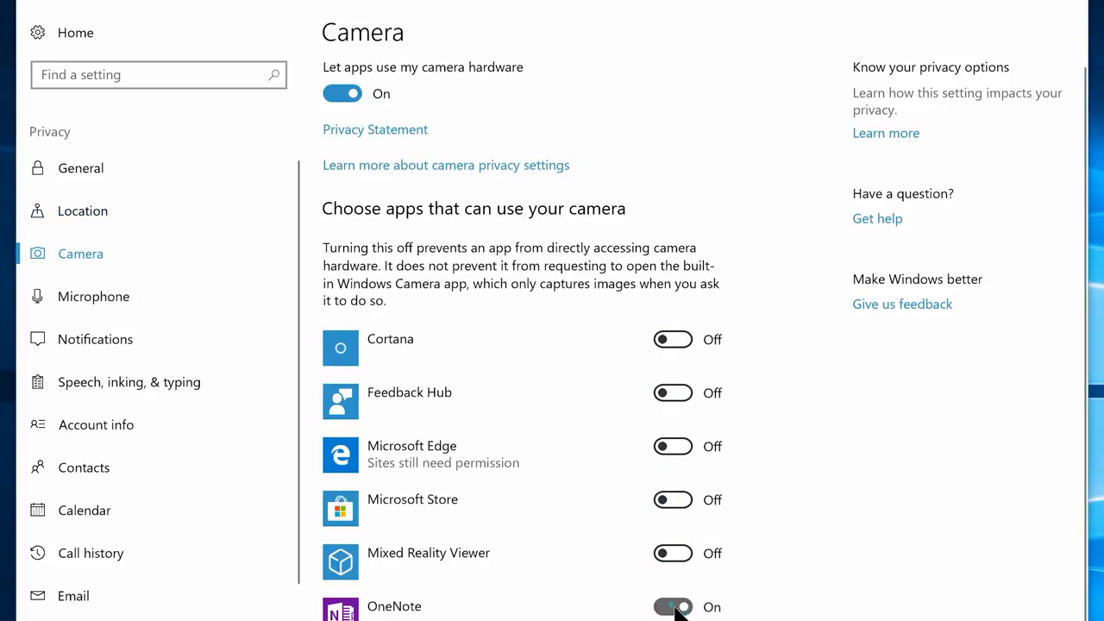
{"action": "scroll", "coordinate": [678, 457], "scroll_direction": "down", "scroll_amount": 3}
{"action": "left_click", "coordinate": [672, 538]}
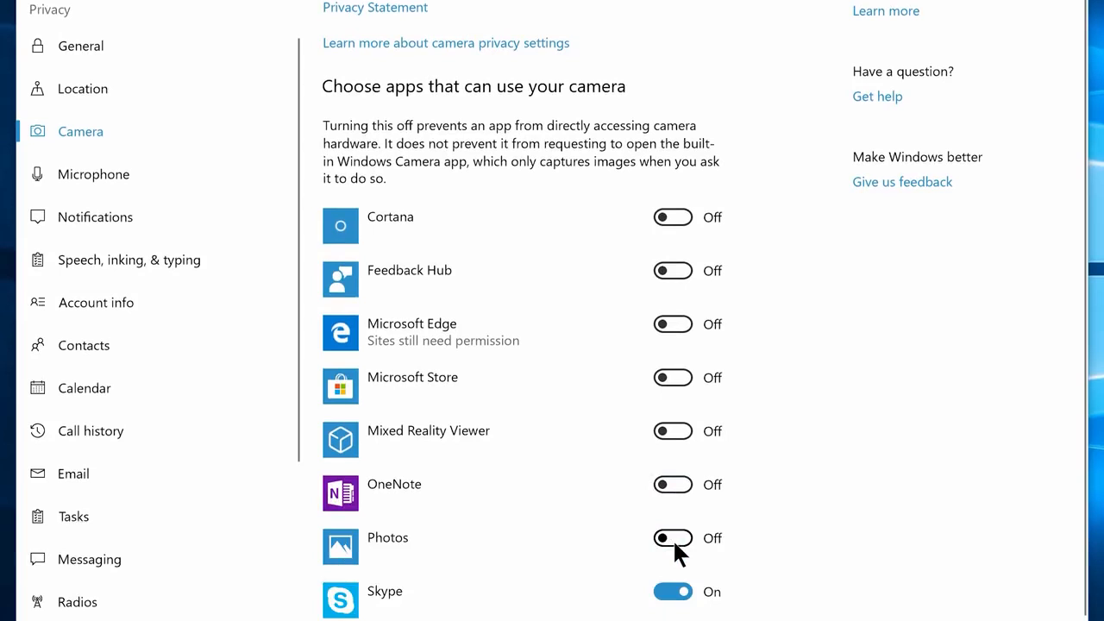
- Turn off microphone access for Feedback Hub, Messaging, Microsoft account, Microsoft Edge, Microsoft Store, Mixed Reality Viewer, OneNote and Photos
{"action": "left_click", "coordinate": [100, 171]}
{"action": "left_click", "coordinate": [673, 146]}
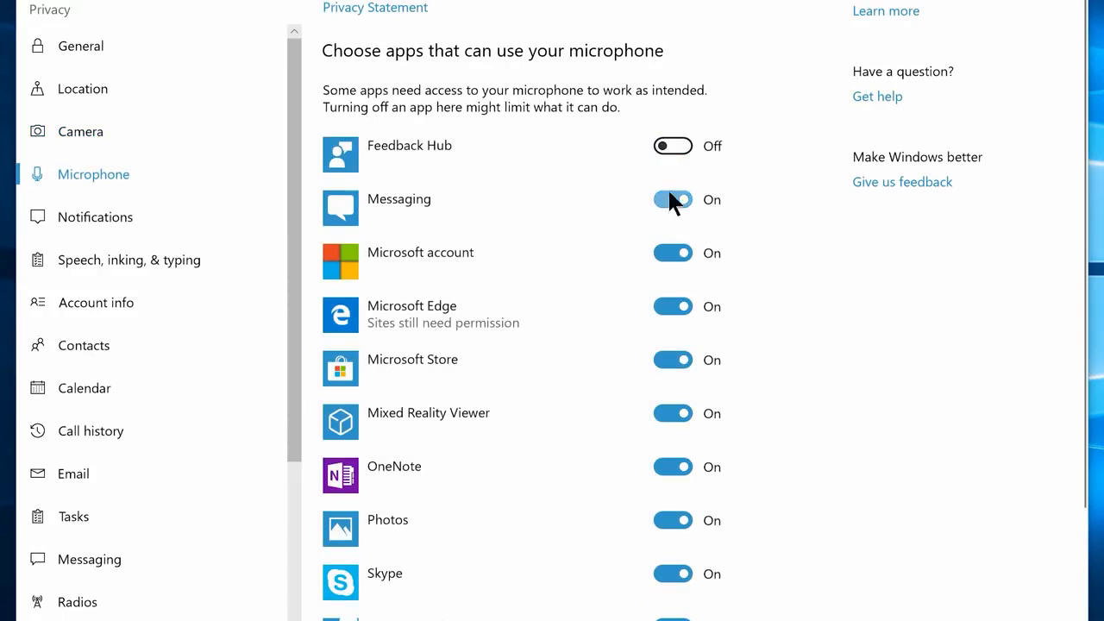
{"action": "left_click", "coordinate": [673, 199]}
{"action": "left_click", "coordinate": [672, 253]}
{"action": "left_click", "coordinate": [673, 307]}
{"action": "left_click", "coordinate": [672, 360]}
{"action": "left_click", "coordinate": [673, 413]}
{"action": "left_click", "coordinate": [672, 466]}
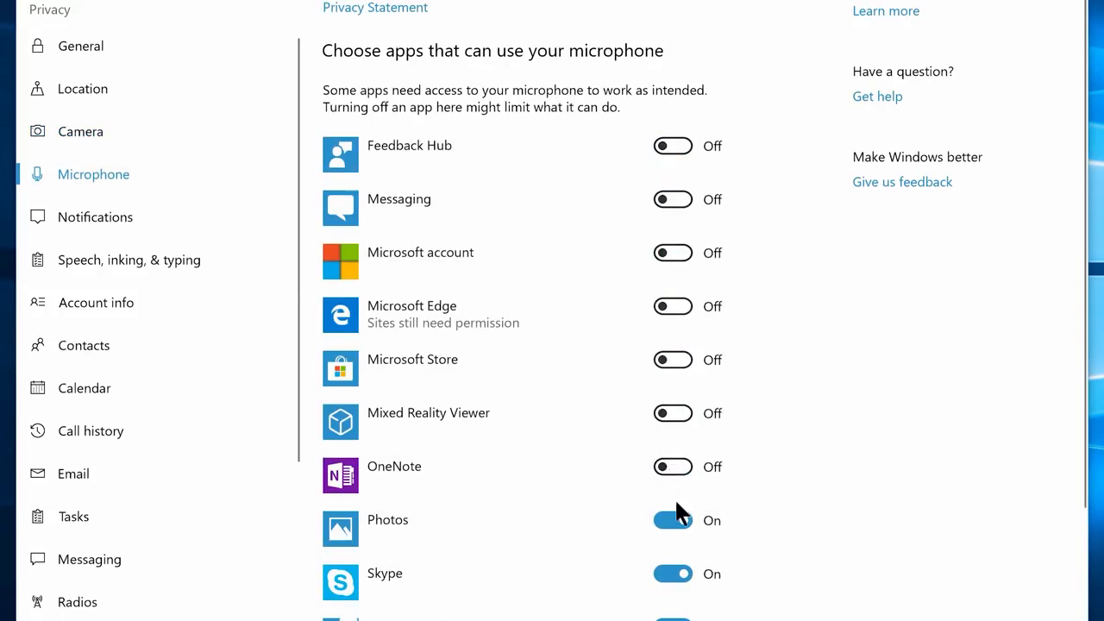
{"action": "left_click", "coordinate": [673, 520]}
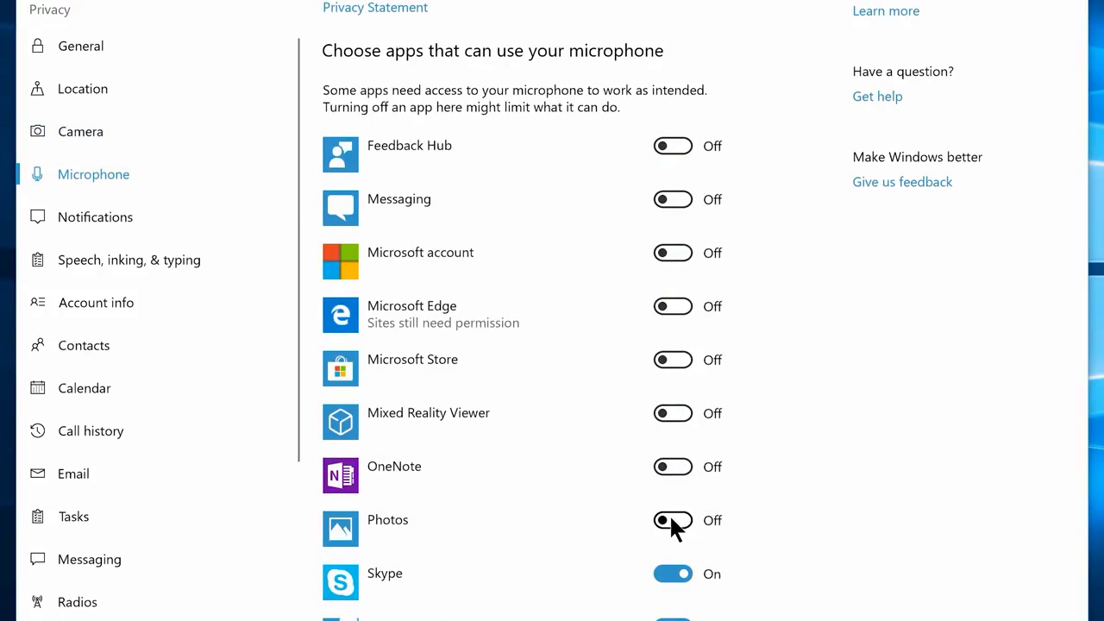
- Turn off contacts access for Maps, Photos, Skype, Voice Recorder and Xbox in the privacy settings
{"action": "left_click", "coordinate": [128, 348]}
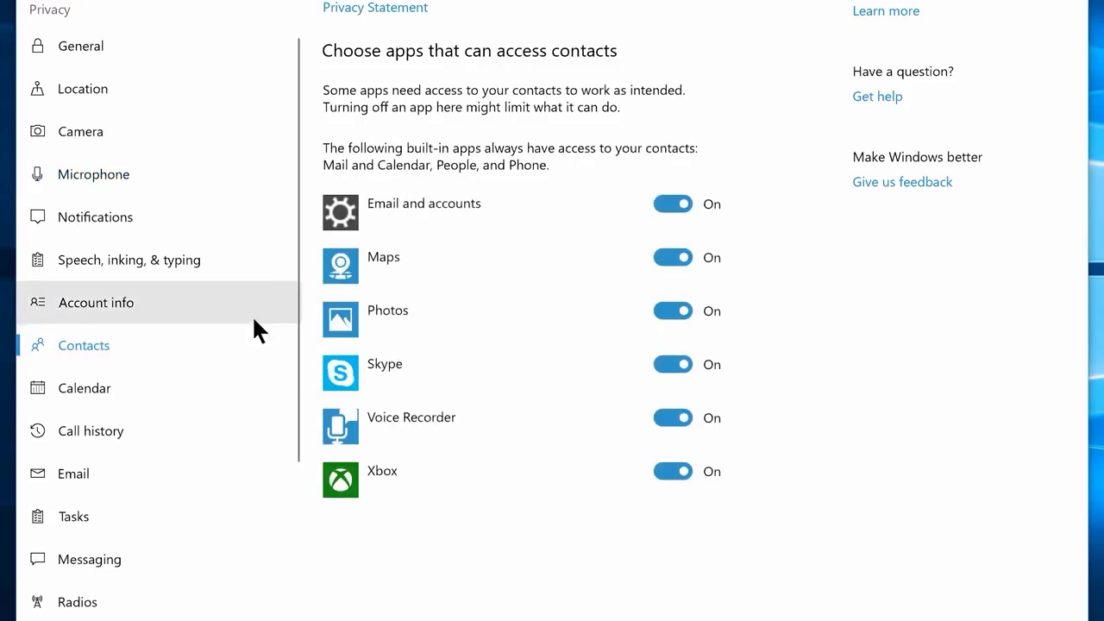
{"action": "left_click", "coordinate": [665, 257]}
{"action": "left_click", "coordinate": [669, 420]}
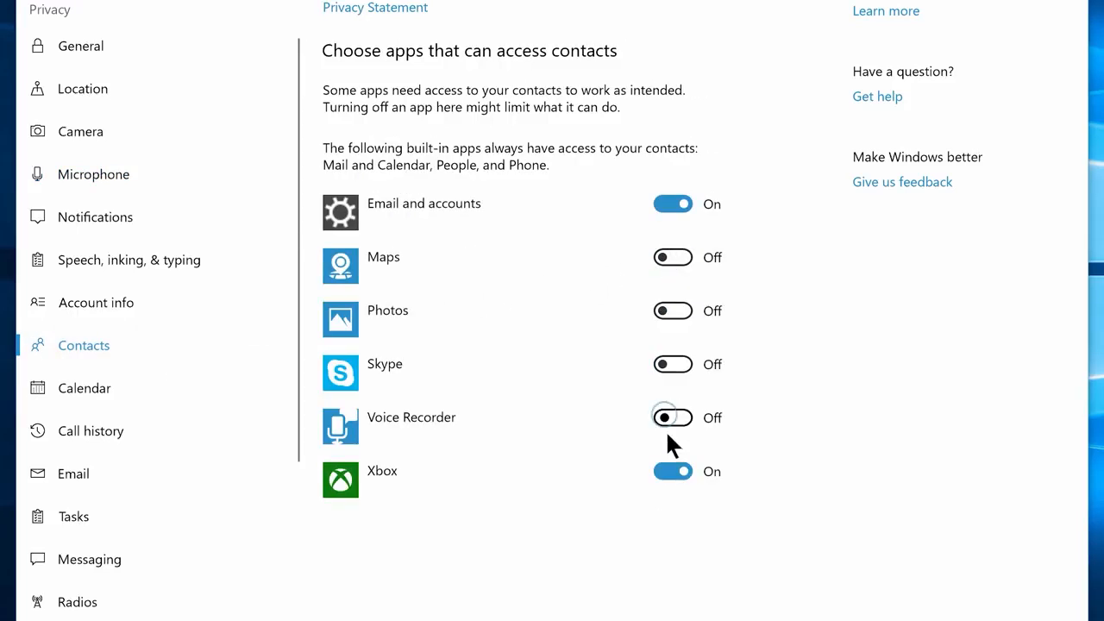
{"action": "left_click", "coordinate": [671, 473]}
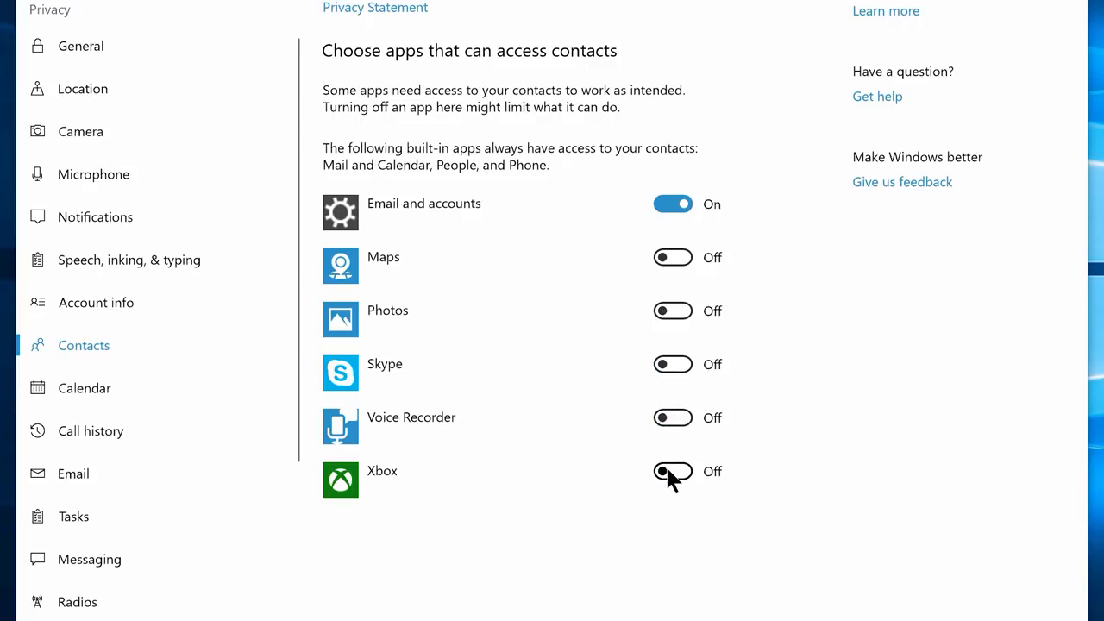
- Turn off app access to the calendar and to the call history in the privacy settings
{"action": "left_click", "coordinate": [118, 386]}
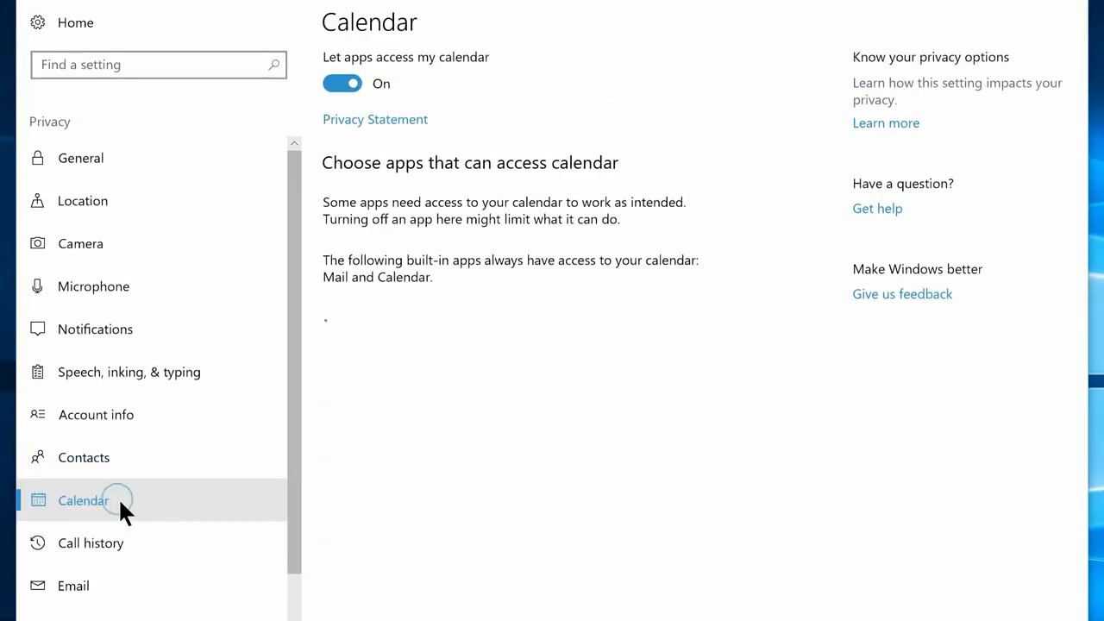
{"action": "left_click", "coordinate": [342, 83]}
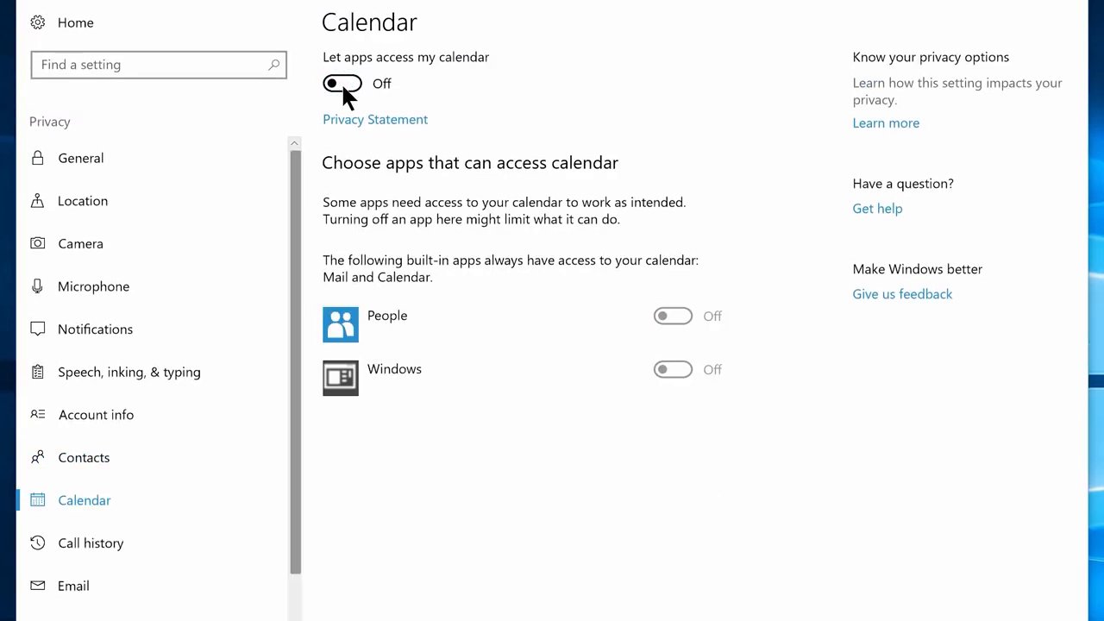
{"action": "left_click", "coordinate": [81, 536]}
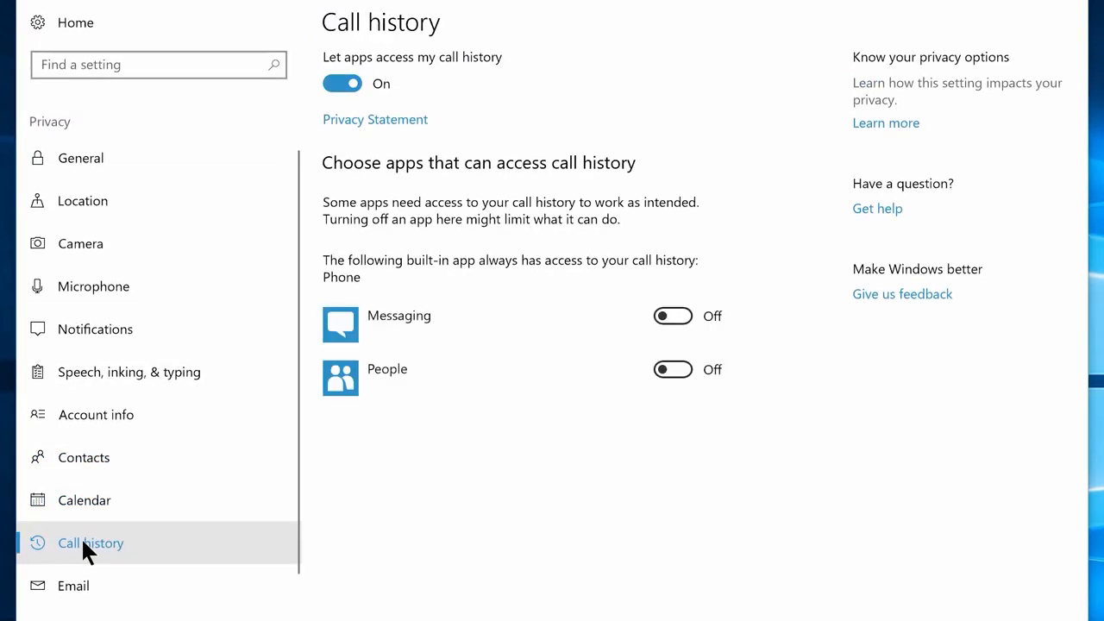
{"action": "left_click", "coordinate": [340, 86]}
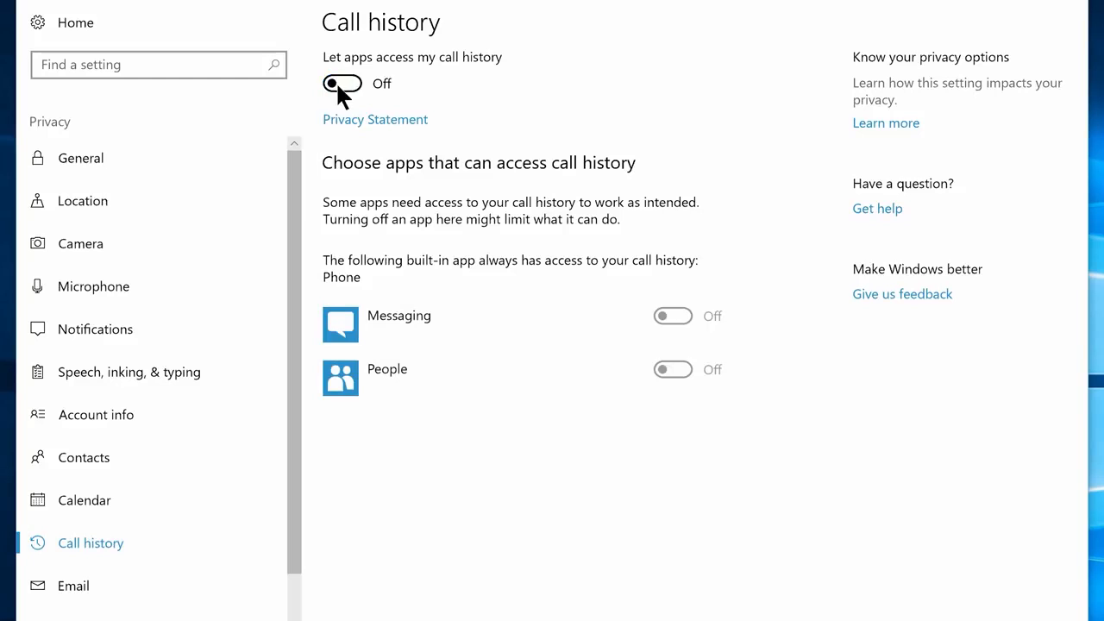
- Stop apps from accessing and sending email and from controlling radios in the privacy settings
{"action": "left_click", "coordinate": [102, 588]}
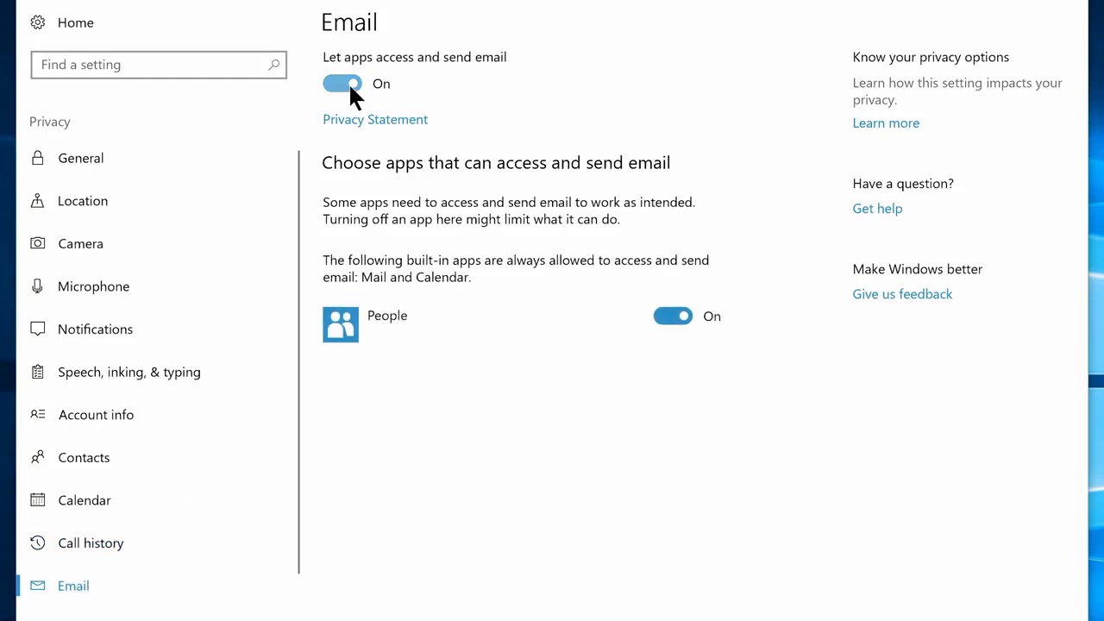
{"action": "left_click", "coordinate": [351, 87]}
{"action": "scroll", "coordinate": [116, 503], "scroll_direction": "down", "scroll_amount": 3}
{"action": "left_click", "coordinate": [101, 586]}
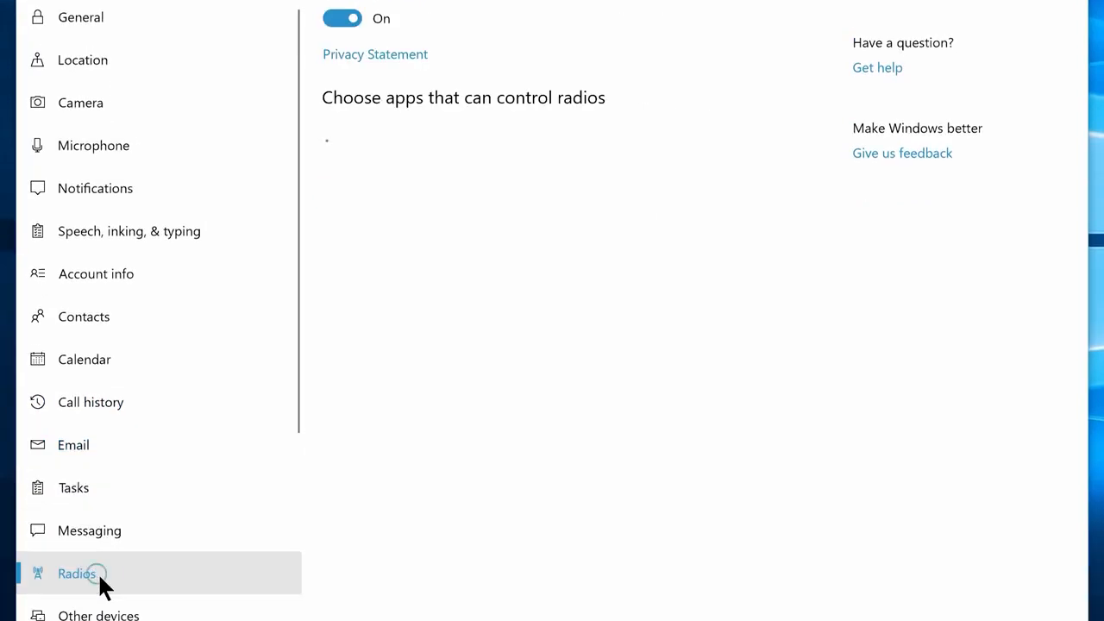
{"action": "left_click", "coordinate": [351, 46]}
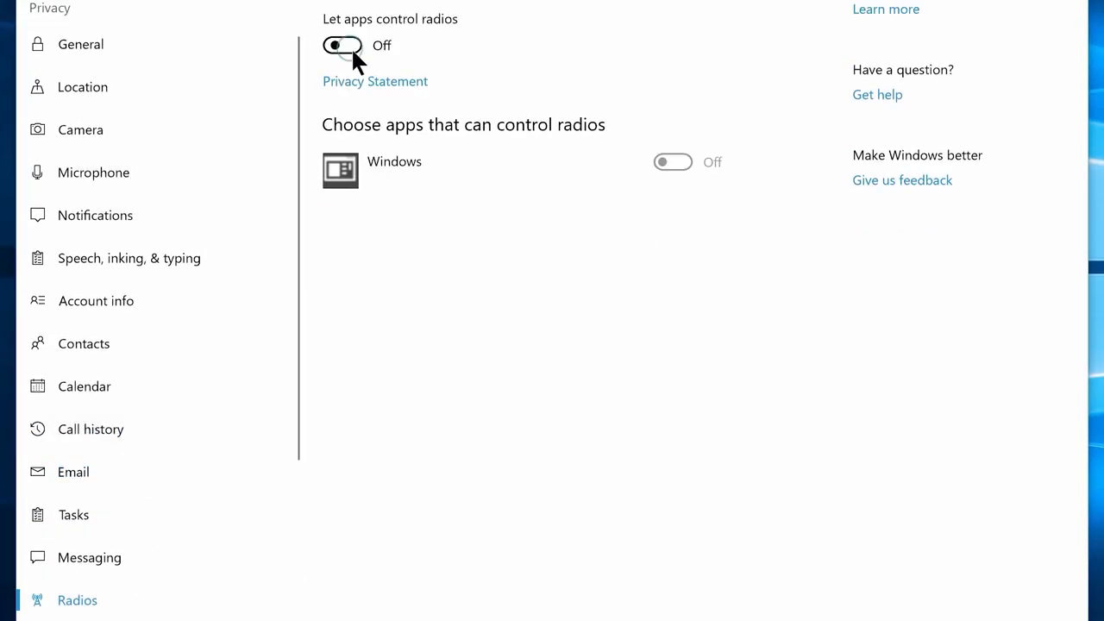
- Set the diagnostic data level to Basic in the feedback and diagnostics privacy settings
{"action": "scroll", "coordinate": [115, 439], "scroll_direction": "down", "scroll_amount": 3}
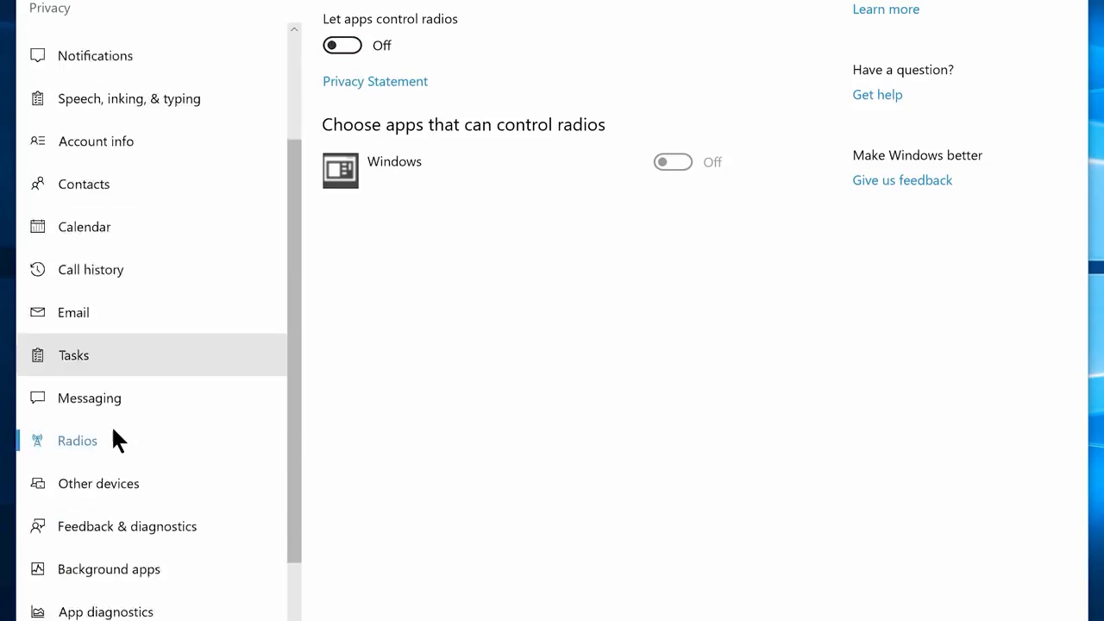
{"action": "left_click", "coordinate": [114, 427]}
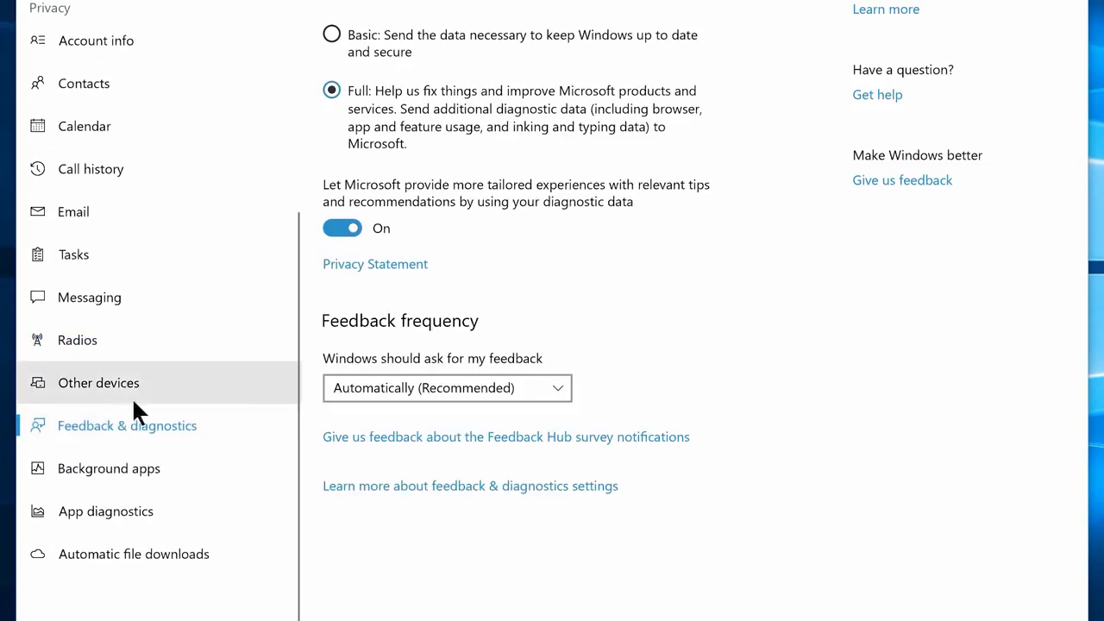
{"action": "left_click", "coordinate": [329, 33]}
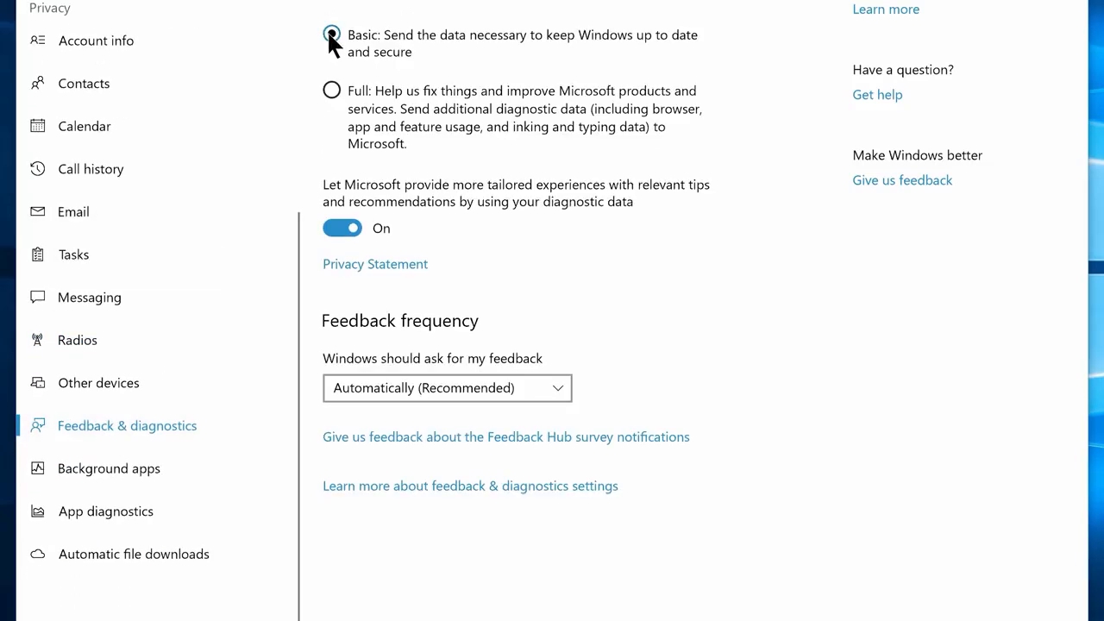
- In the background apps settings, turn off Camera, Connect, Feedback Hub, Get Help and Groove Music
{"action": "left_click", "coordinate": [89, 470]}
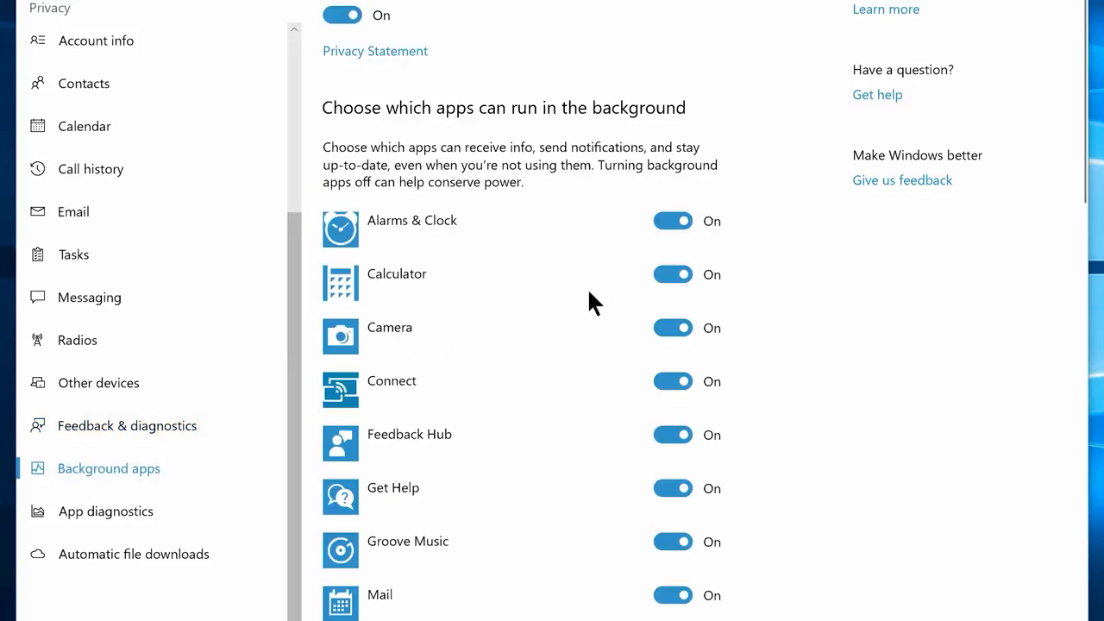
{"action": "left_click", "coordinate": [672, 328]}
{"action": "left_click", "coordinate": [670, 380]}
{"action": "left_click", "coordinate": [670, 434]}
{"action": "left_click", "coordinate": [670, 488]}
{"action": "left_click", "coordinate": [665, 540]}
- Turn off background running for Maps, Messaging, Microsoft Edge, Microsoft Solitaire Collection, Microsoft Store and Mixed Reality Viewer
{"action": "scroll", "coordinate": [665, 540], "scroll_direction": "down", "scroll_amount": 4}
{"action": "left_click", "coordinate": [671, 328]}
{"action": "left_click", "coordinate": [670, 379]}
{"action": "left_click", "coordinate": [671, 433]}
{"action": "left_click", "coordinate": [671, 486]}
{"action": "left_click", "coordinate": [670, 540]}
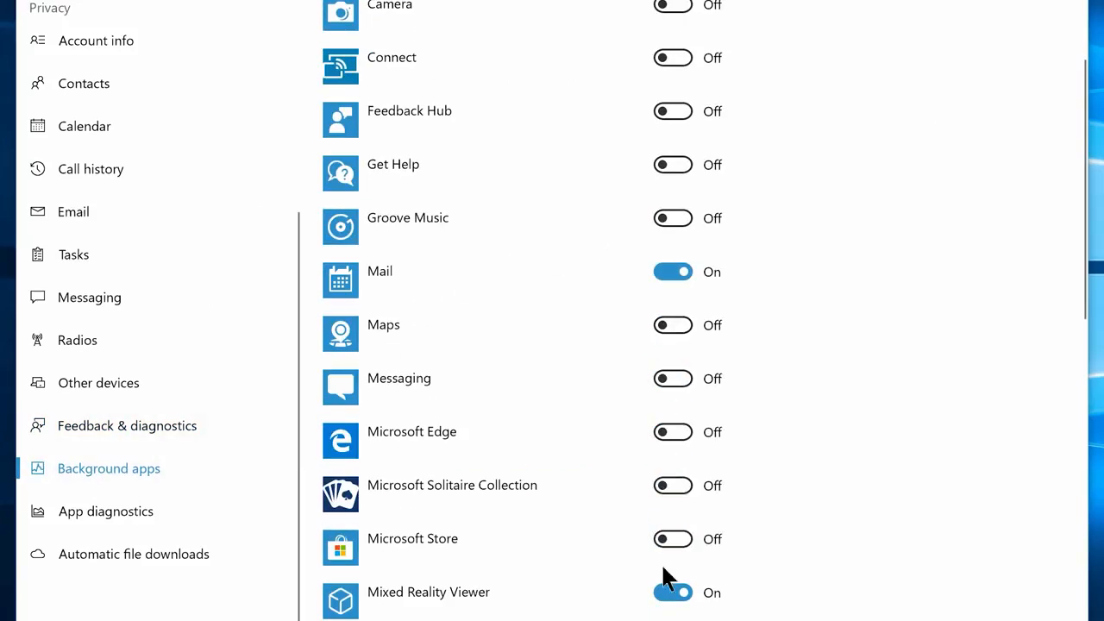
{"action": "left_click", "coordinate": [668, 592]}
- Stop Paint 3D, People, Photos, Print 3D, Skype, Sticky Notes, Tips, Voice Recorder, Weather and Xbox from running in the background
{"action": "scroll", "coordinate": [668, 593], "scroll_direction": "down", "scroll_amount": 5}
{"action": "left_click", "coordinate": [671, 107]}
{"action": "left_click", "coordinate": [671, 161]}
{"action": "left_click", "coordinate": [671, 263]}
{"action": "left_click", "coordinate": [670, 319]}
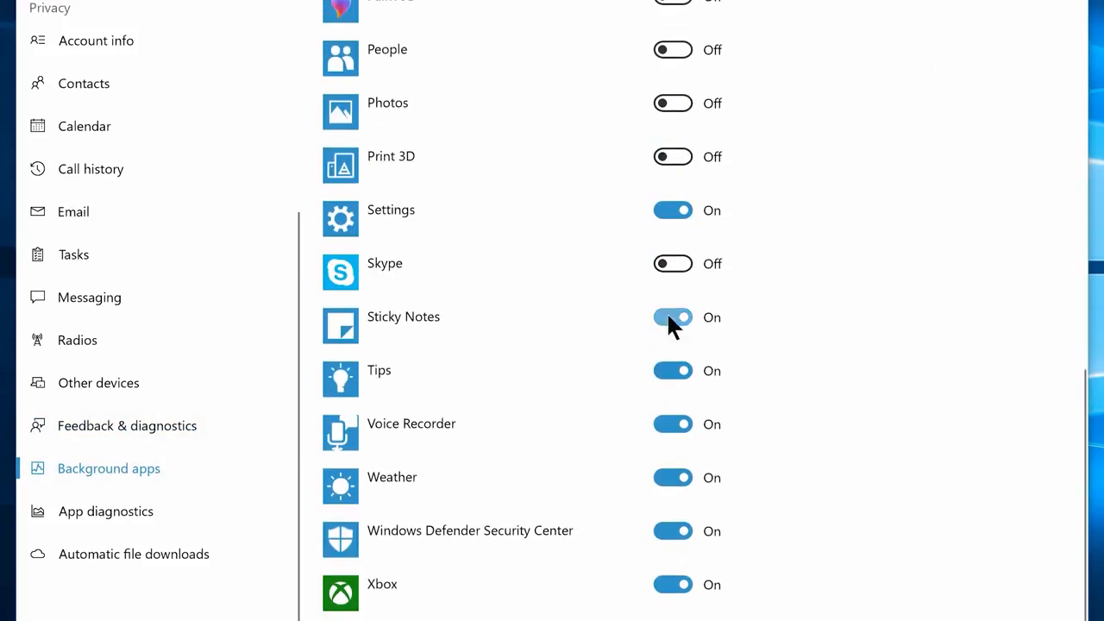
{"action": "left_click", "coordinate": [671, 370]}
{"action": "left_click", "coordinate": [671, 424]}
{"action": "left_click", "coordinate": [671, 478]}
{"action": "left_click", "coordinate": [670, 590]}
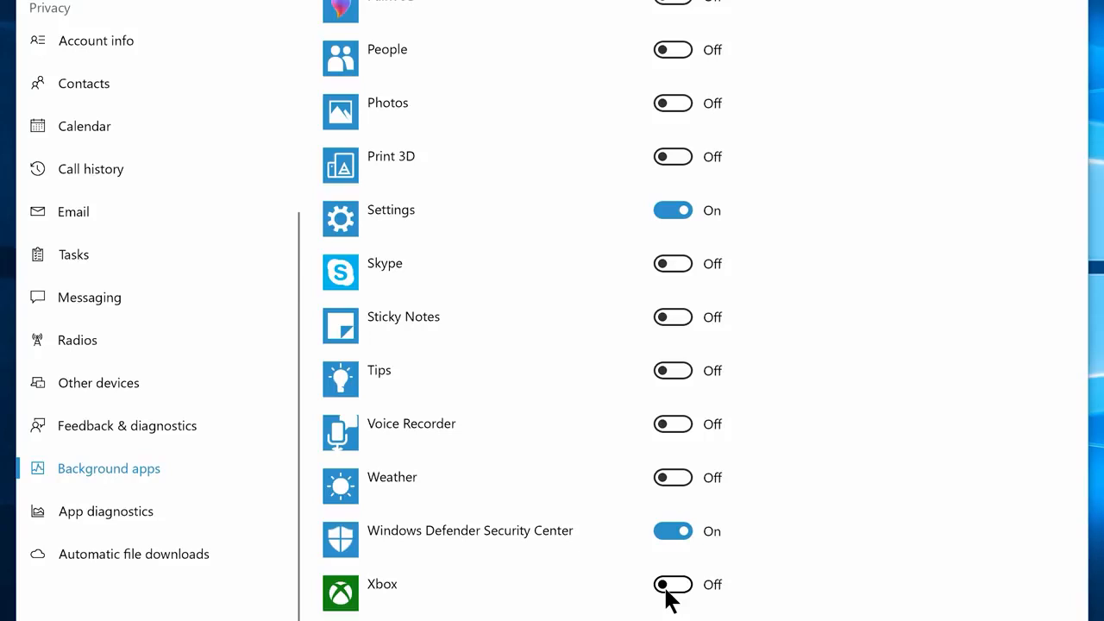
- In the system notification settings, turn off lock screen notifications, lock screen reminders and VoIP calls, and hiding notifications while duplicating the screen
{"action": "scroll", "coordinate": [143, 66], "scroll_direction": "up", "scroll_amount": 2}
{"action": "left_click", "coordinate": [96, 30]}
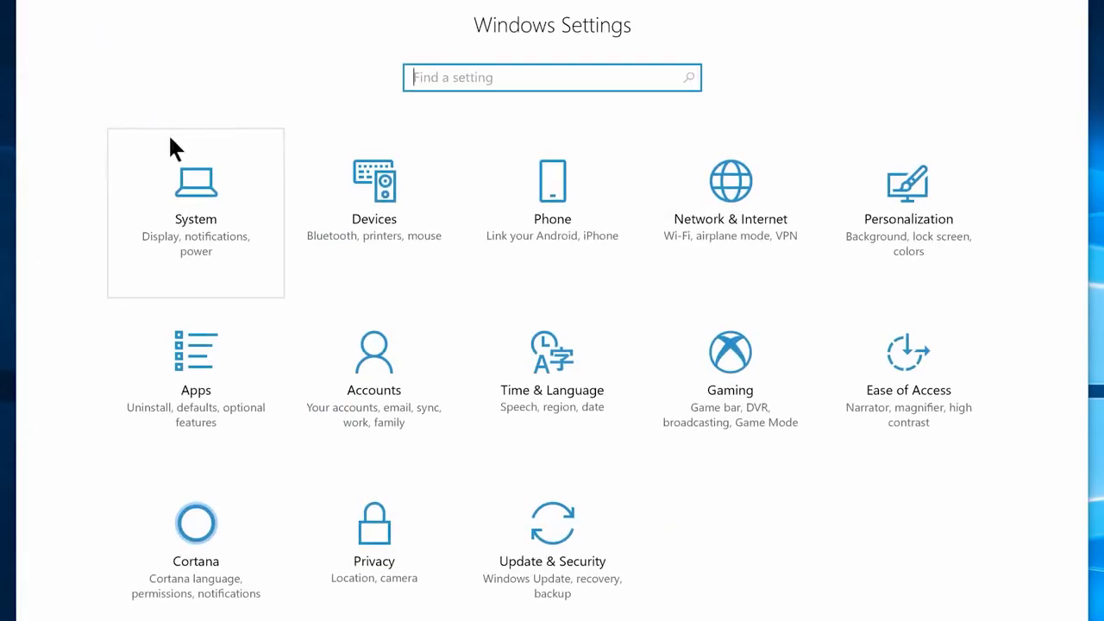
{"action": "left_click", "coordinate": [193, 185]}
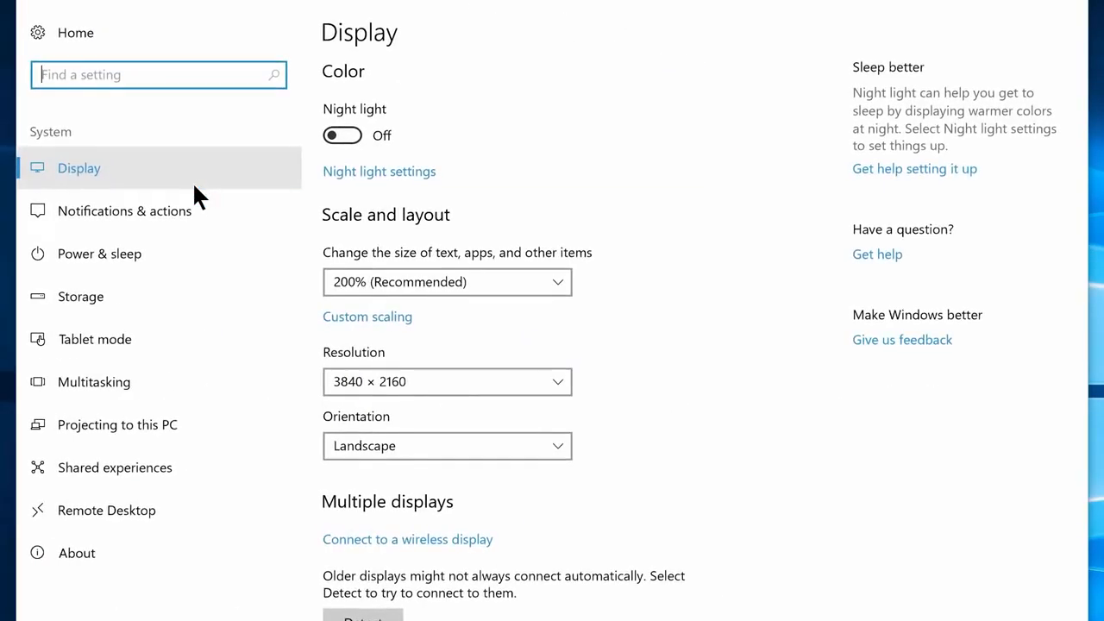
{"action": "left_click", "coordinate": [195, 197]}
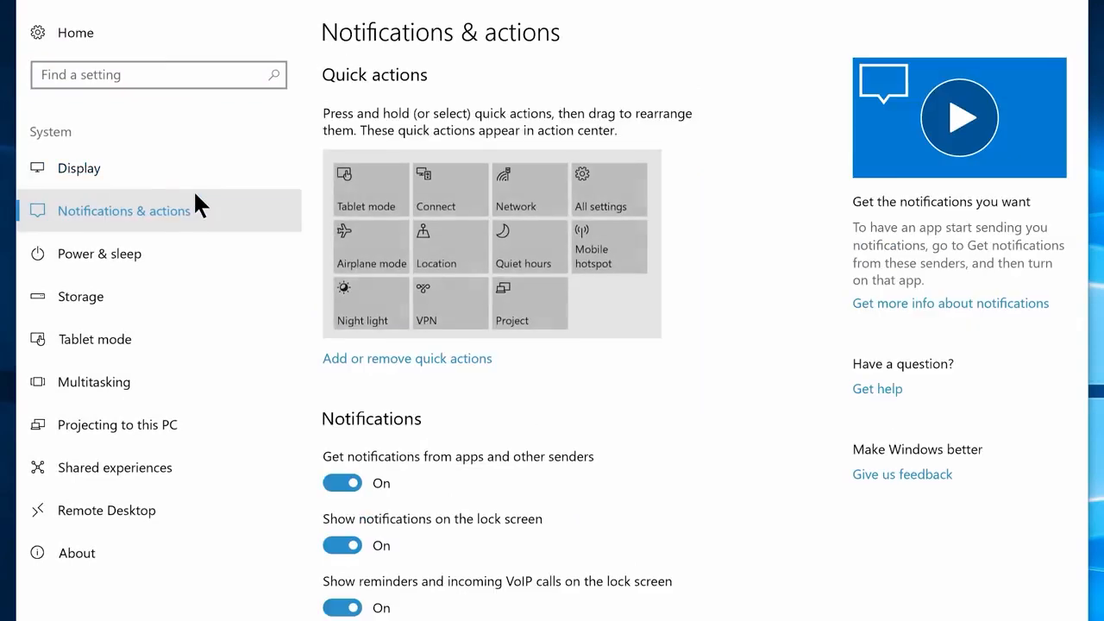
{"action": "left_click", "coordinate": [349, 547]}
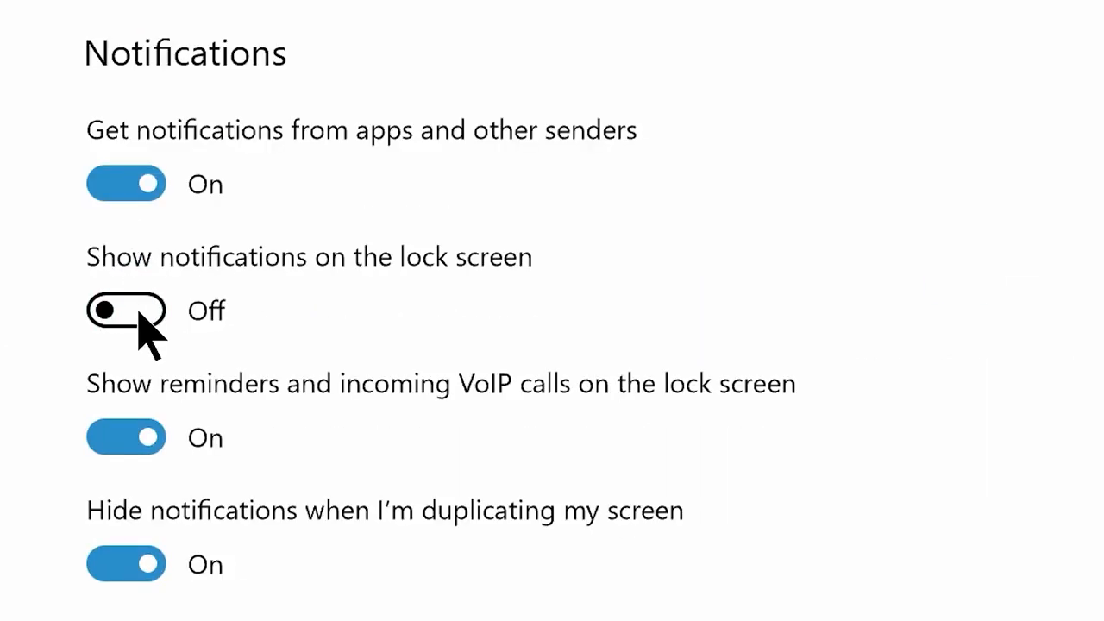
{"action": "left_click", "coordinate": [138, 438]}
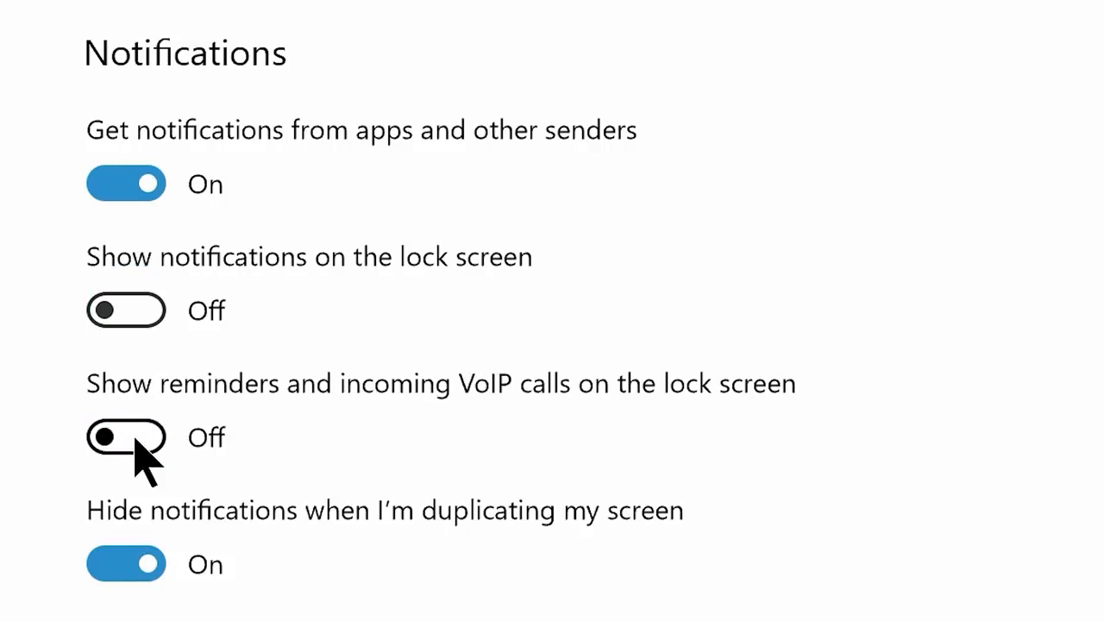
{"action": "left_click", "coordinate": [138, 569]}
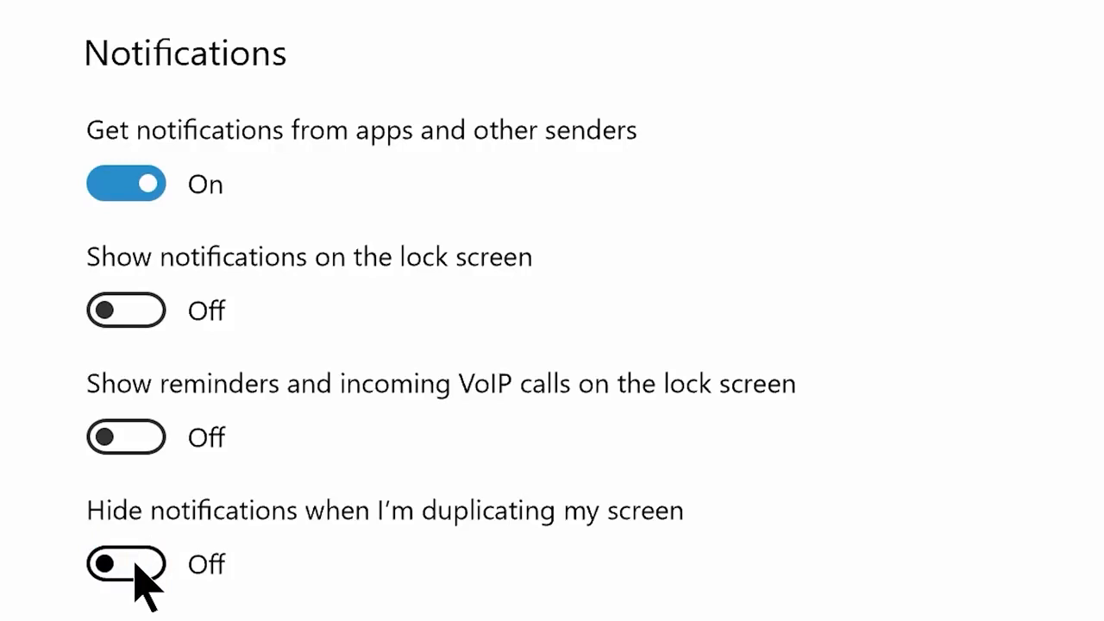
- Turn off notifications from the senders Settings, Security and Maintenance, OneDrive, Java Update Checker, Cortana and AutoPlay
{"action": "scroll", "coordinate": [353, 578], "scroll_direction": "down", "scroll_amount": 5}
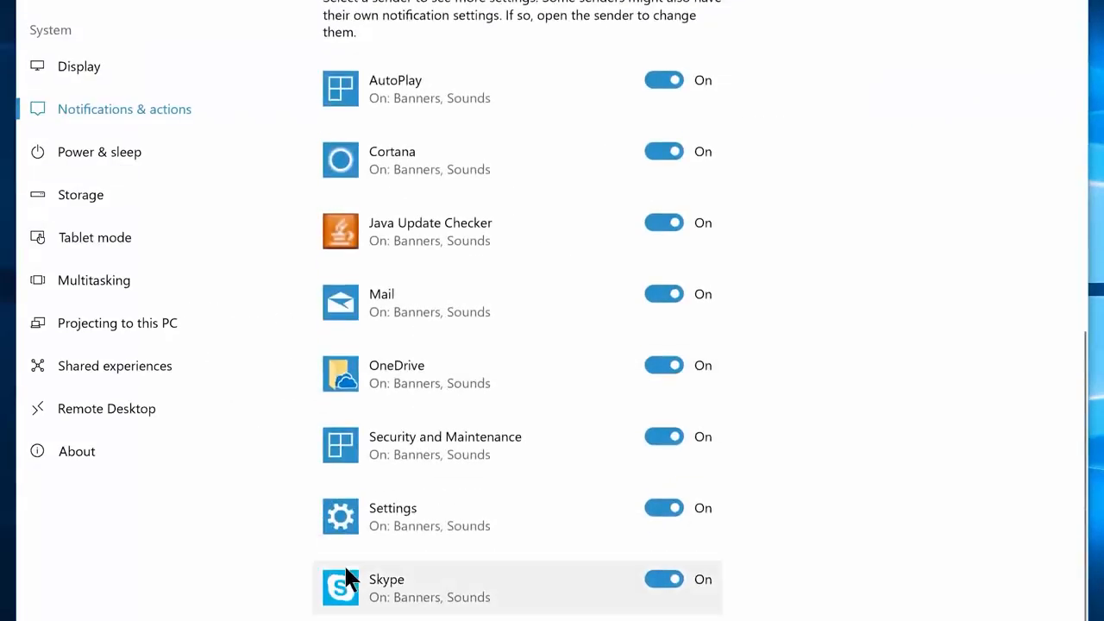
{"action": "left_click", "coordinate": [663, 508]}
{"action": "left_click", "coordinate": [663, 436]}
{"action": "left_click", "coordinate": [663, 365]}
{"action": "left_click", "coordinate": [663, 223]}
{"action": "left_click", "coordinate": [661, 154]}
{"action": "left_click", "coordinate": [657, 79]}
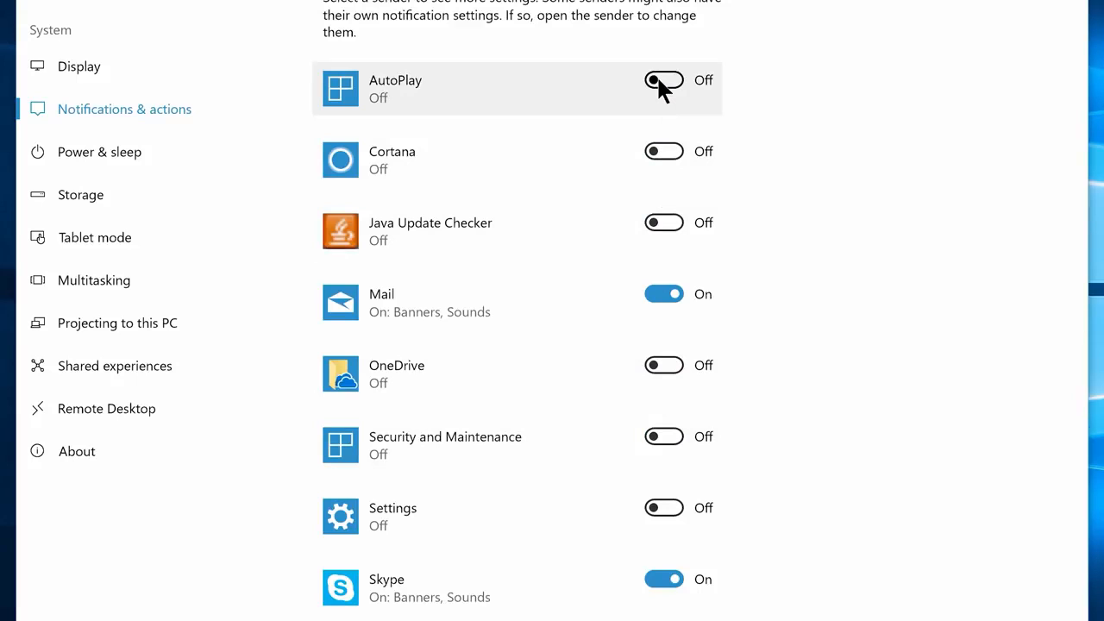
- In the gaming settings, turn off recording and broadcasting with Game bar and disable showing it in verified full screen games
{"action": "left_click", "coordinate": [75, 38]}
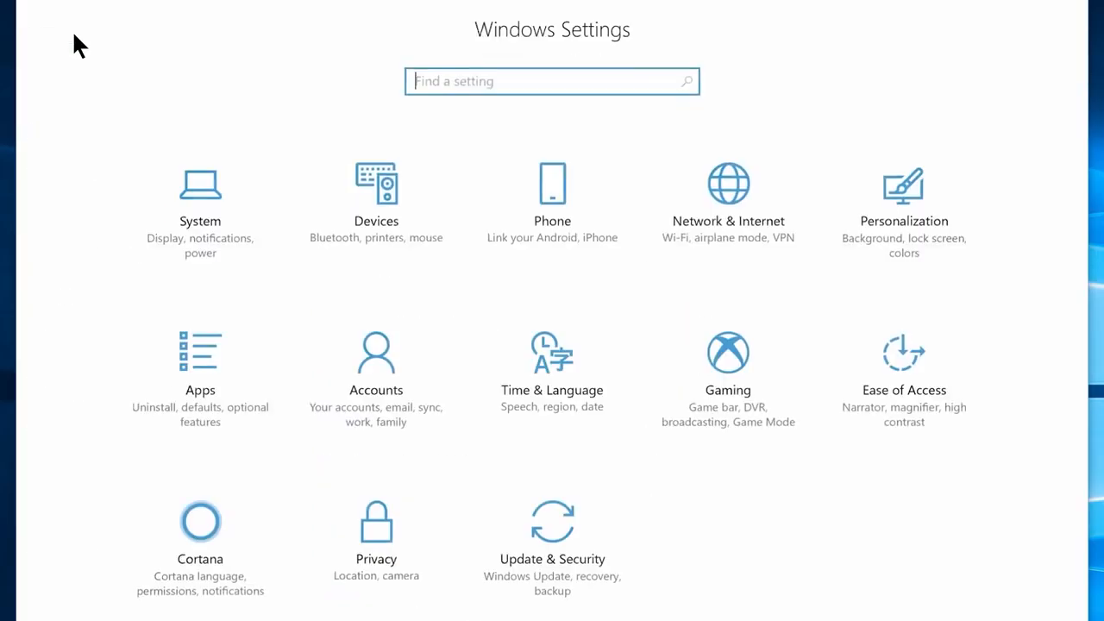
{"action": "left_click", "coordinate": [736, 396]}
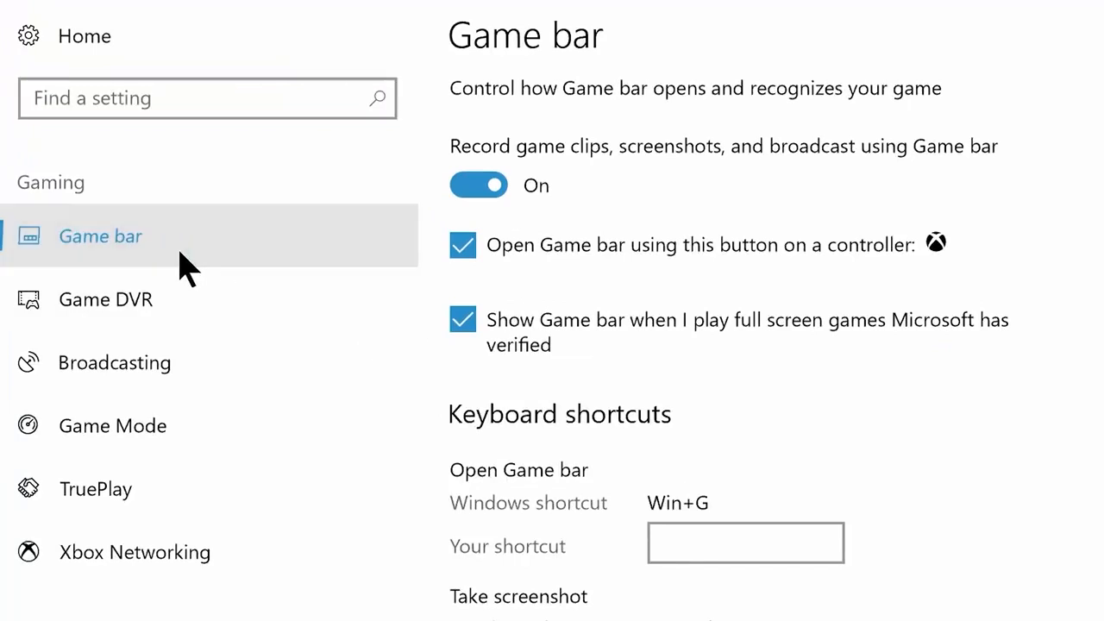
{"action": "left_click", "coordinate": [478, 188]}
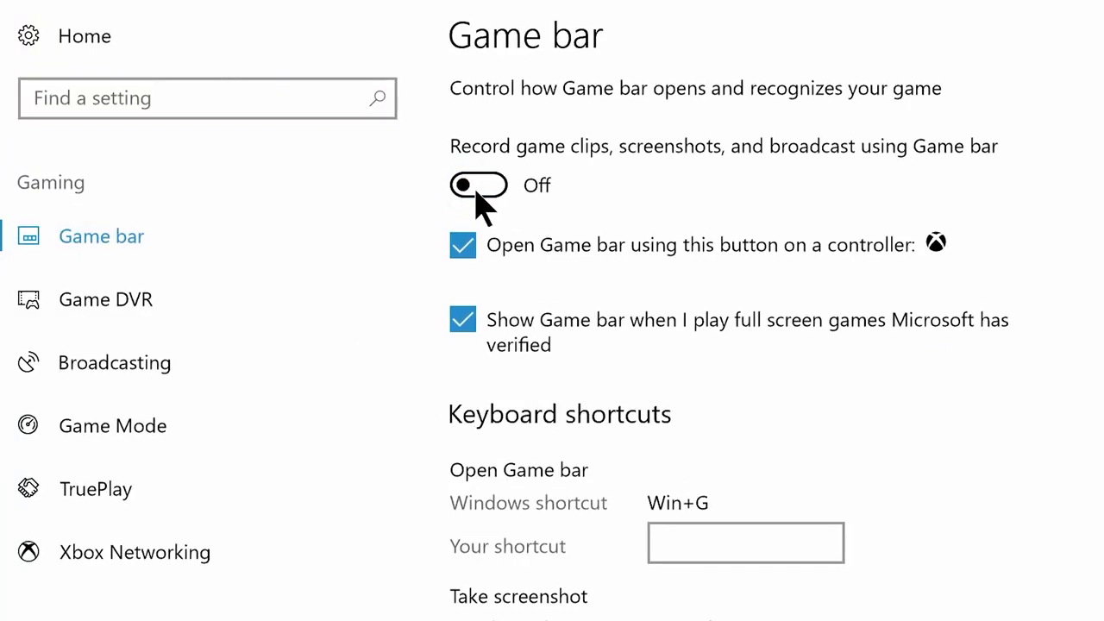
{"action": "left_click", "coordinate": [462, 321]}
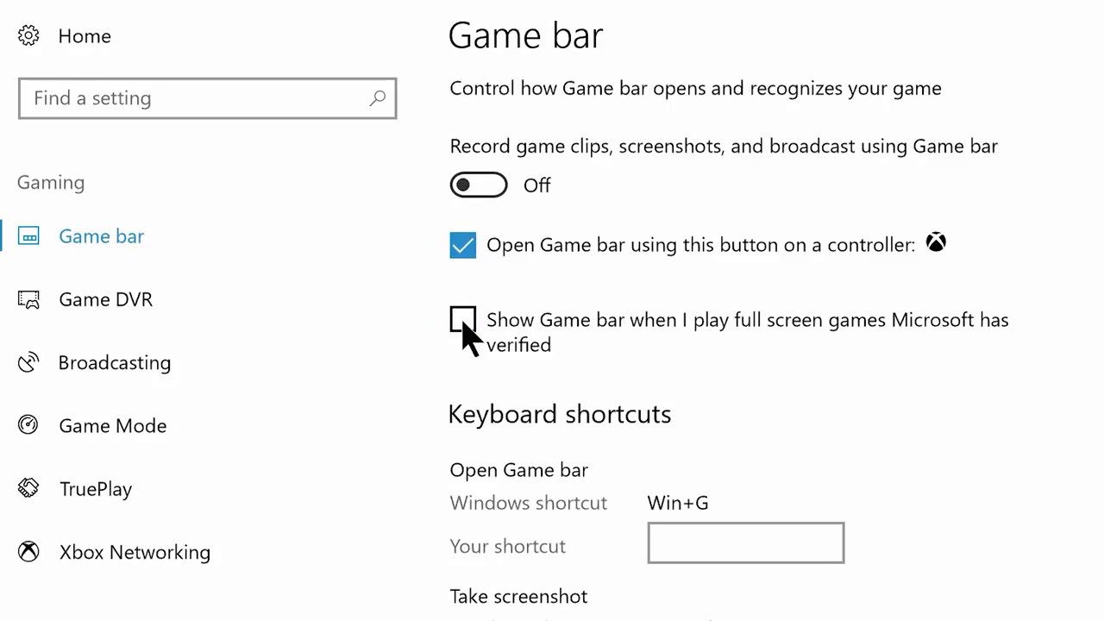
- In the Game DVR settings, turn off background recording while playing a game and audio recording when recording a game
{"action": "left_click", "coordinate": [173, 300]}
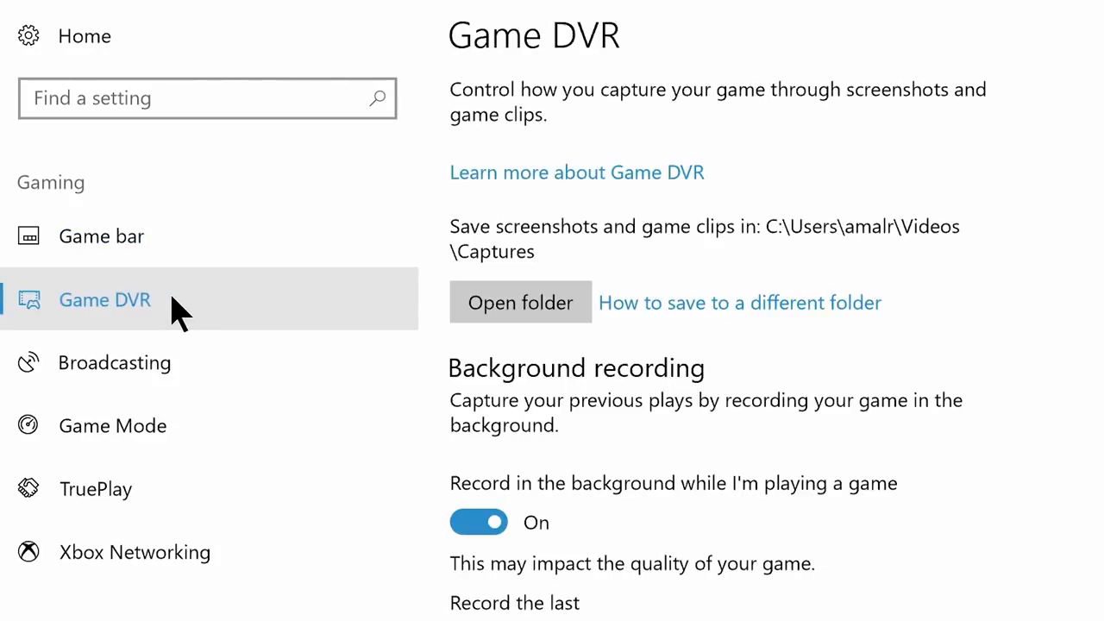
{"action": "left_click", "coordinate": [488, 530]}
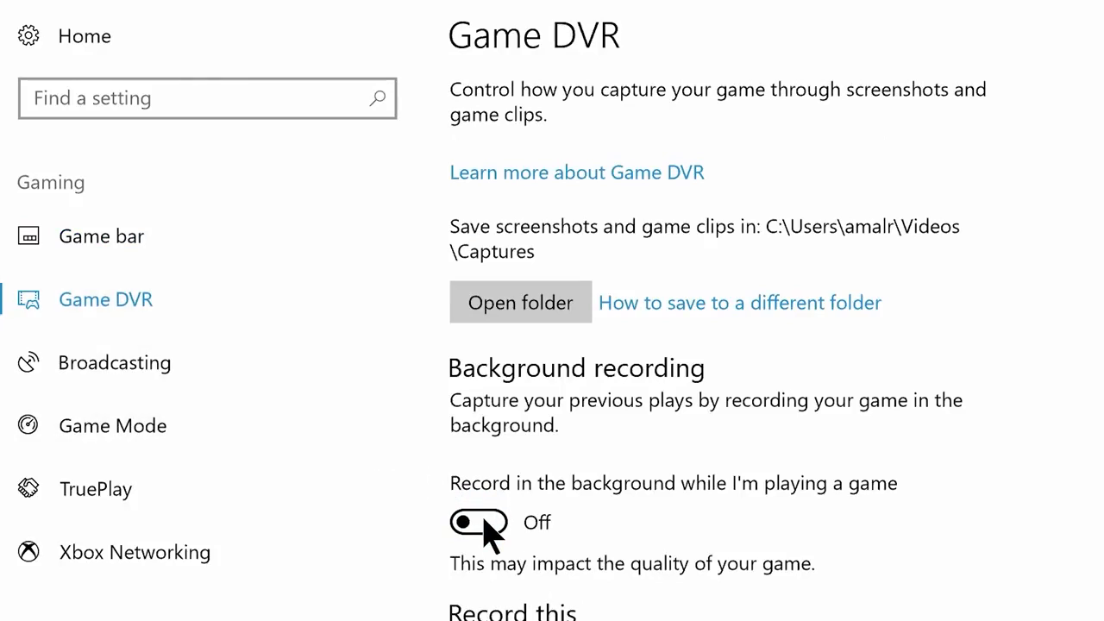
{"action": "scroll", "coordinate": [483, 520], "scroll_direction": "down", "scroll_amount": 5}
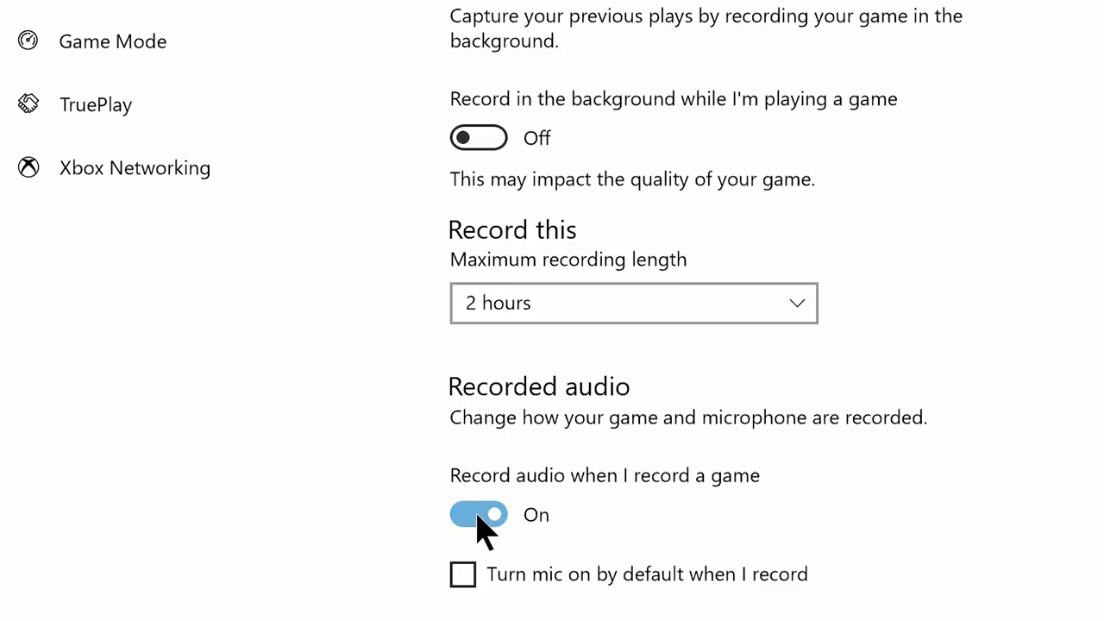
{"action": "left_click", "coordinate": [483, 518]}
{"action": "scroll", "coordinate": [477, 518], "scroll_direction": "down", "scroll_amount": 5}
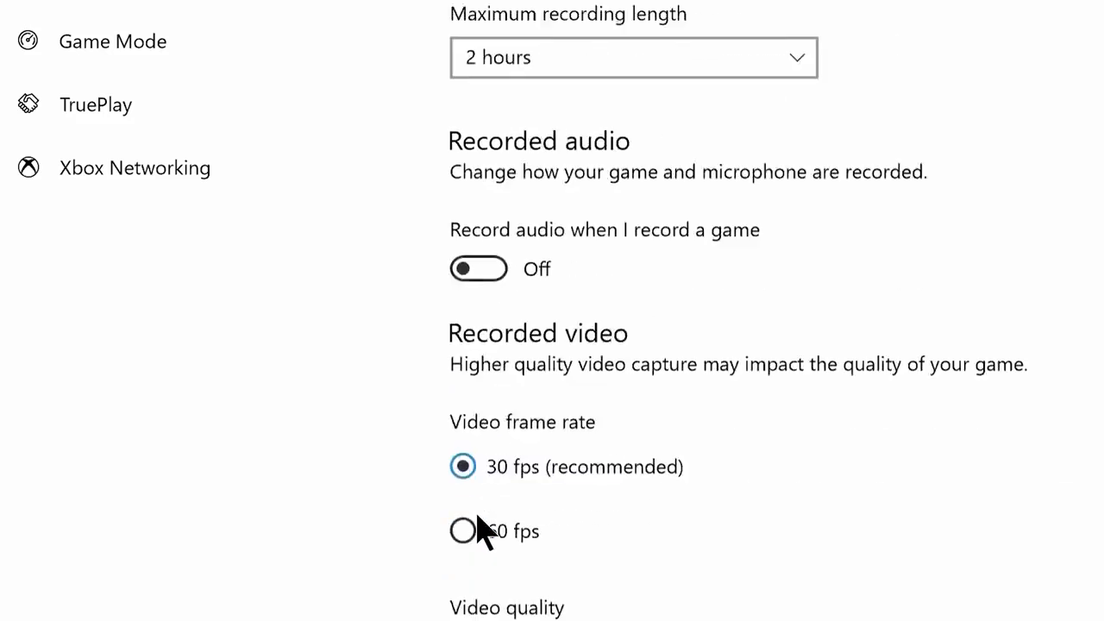
{"action": "left_click", "coordinate": [464, 556]}
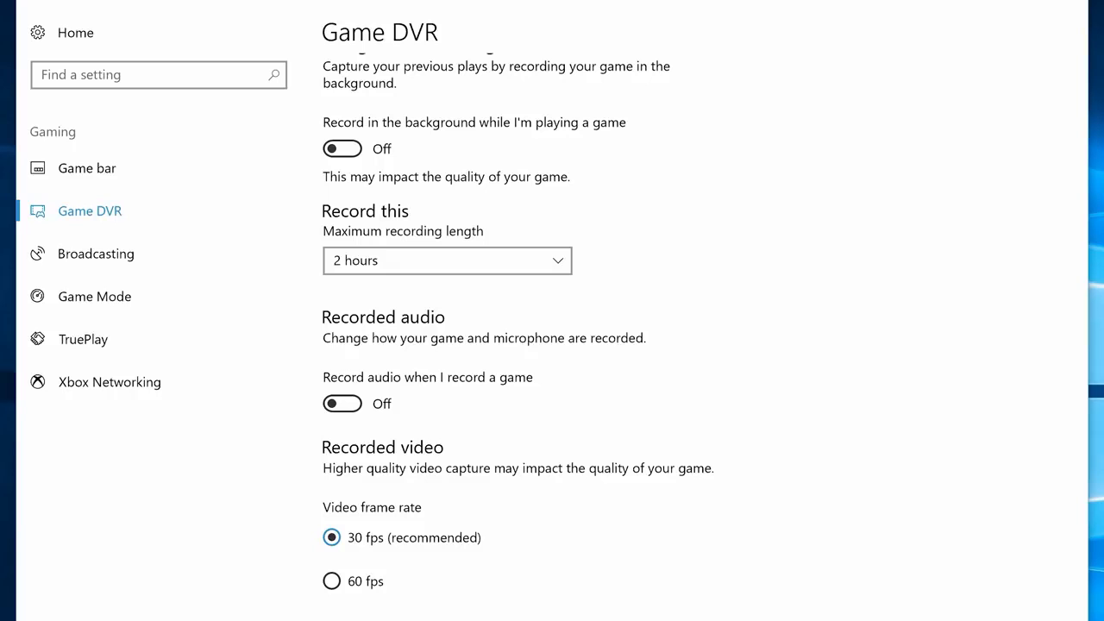
- Turn off audio recording and mouse cursor capture for game broadcasts, and toggle the TruePlay setting
{"action": "left_click", "coordinate": [147, 257]}
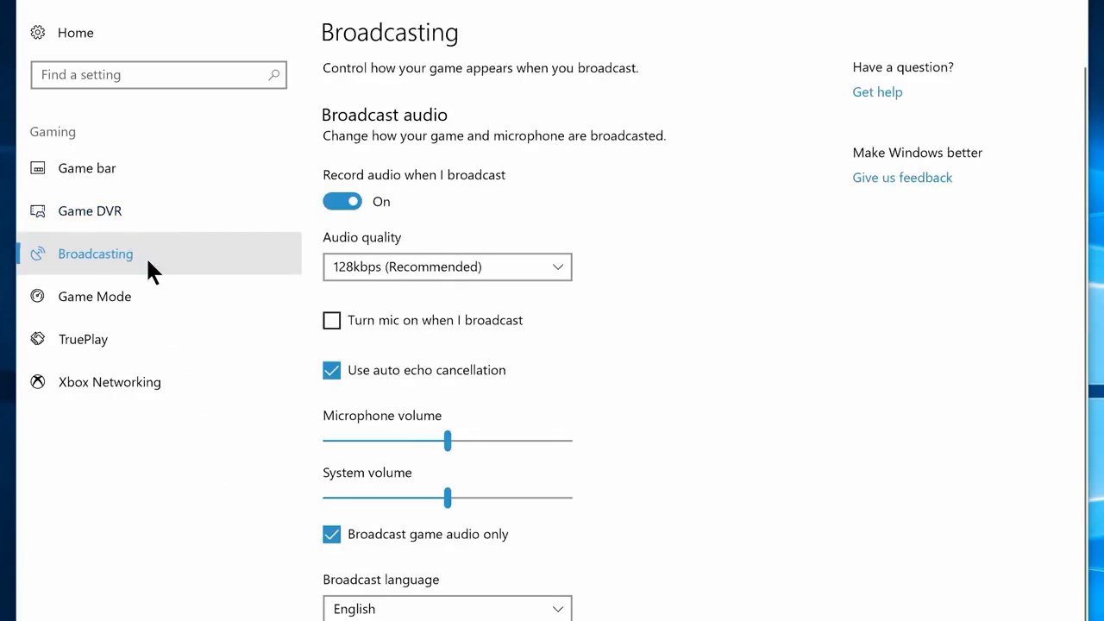
{"action": "left_click", "coordinate": [341, 202]}
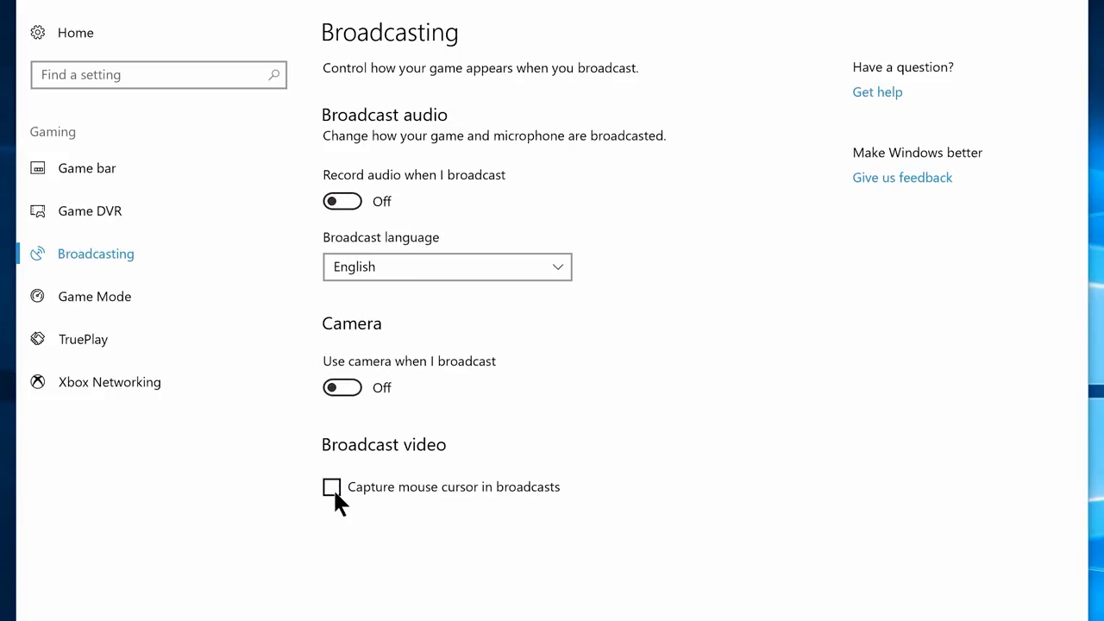
{"action": "left_click", "coordinate": [153, 338]}
{"action": "left_click", "coordinate": [339, 214]}
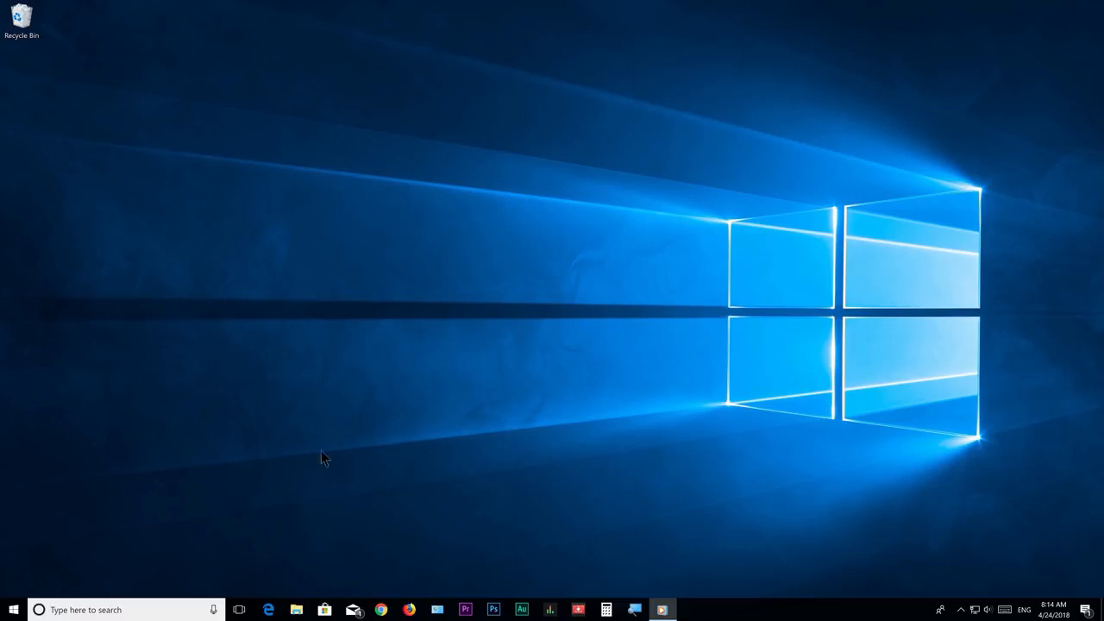
- Open Defragment and Optimize Drives and start optimizing the C: drive
{"action": "left_click", "coordinate": [14, 610]}
{"action": "type", "text": "Defragment "}
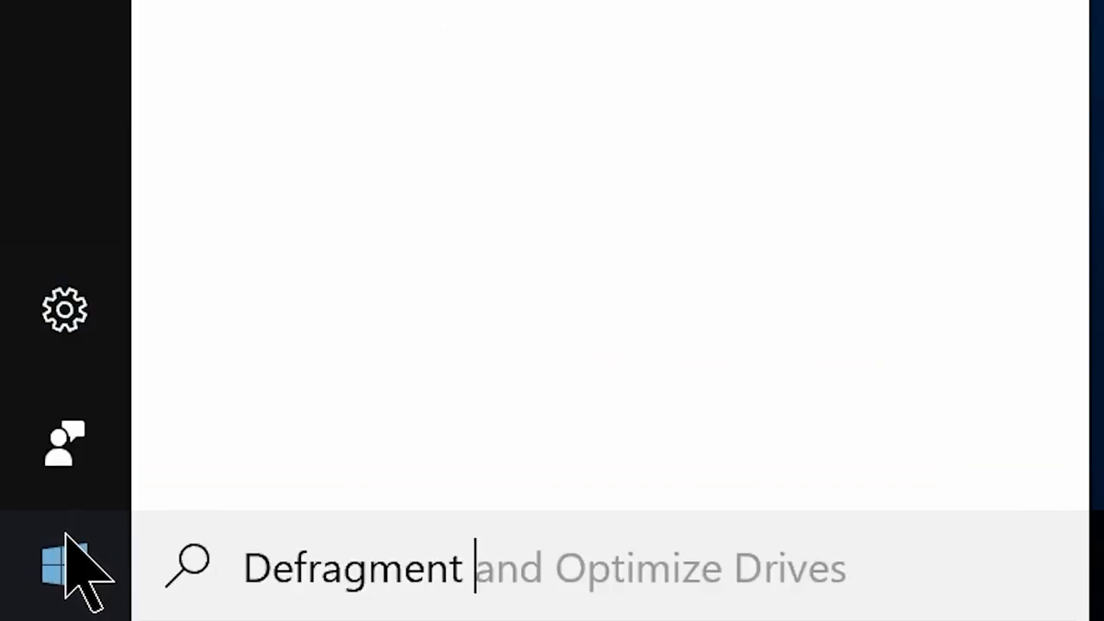
{"action": "type", "text": "and optimize drives"}
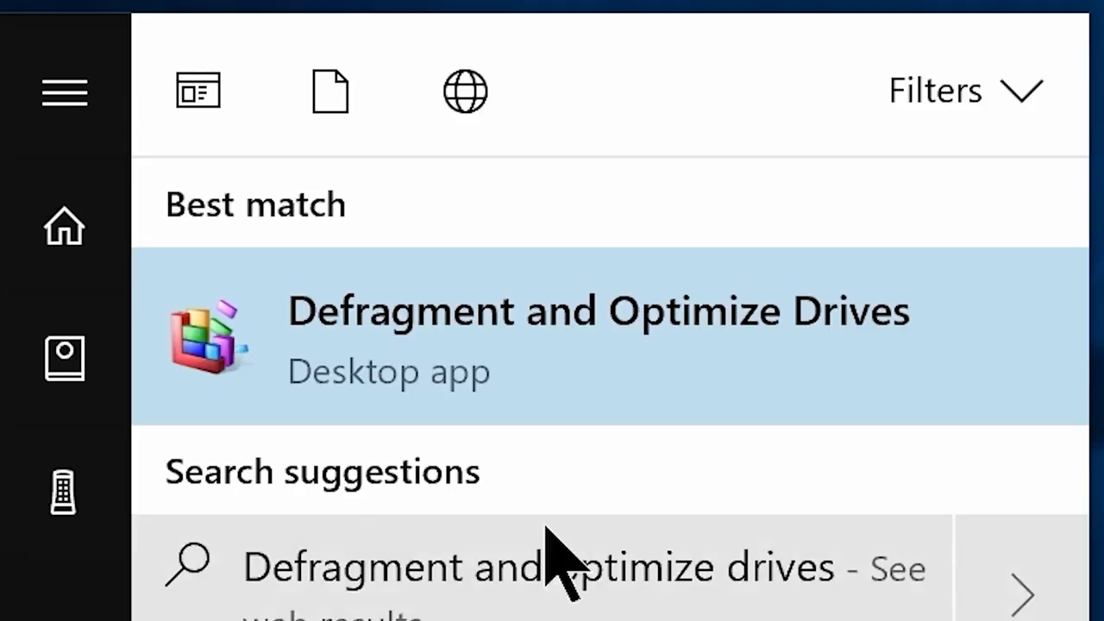
{"action": "left_click", "coordinate": [567, 353]}
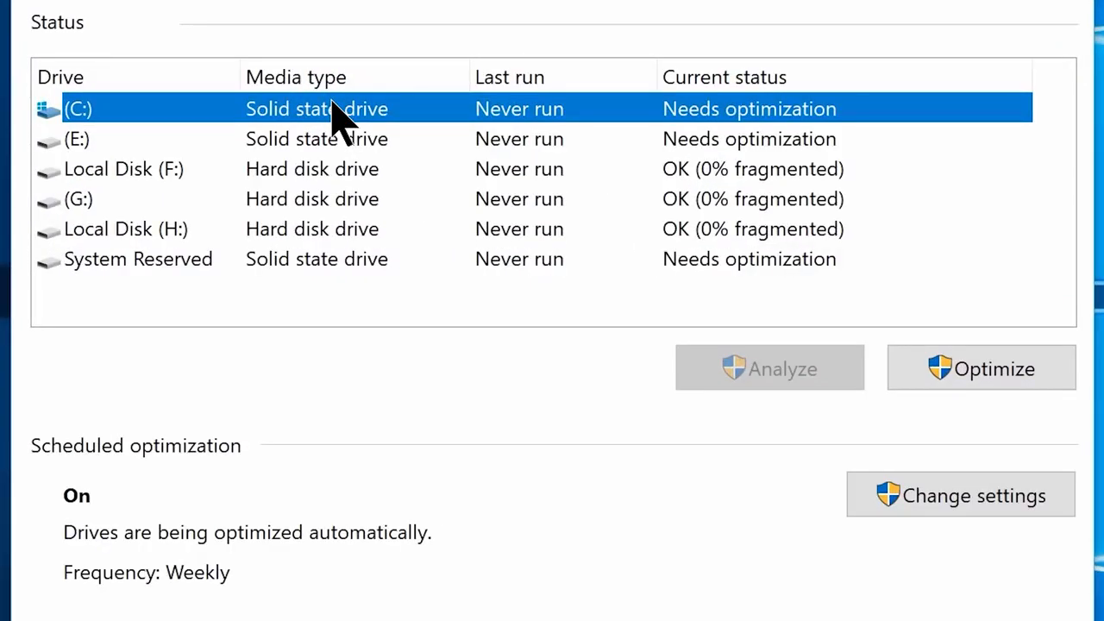
{"action": "left_click", "coordinate": [981, 375]}
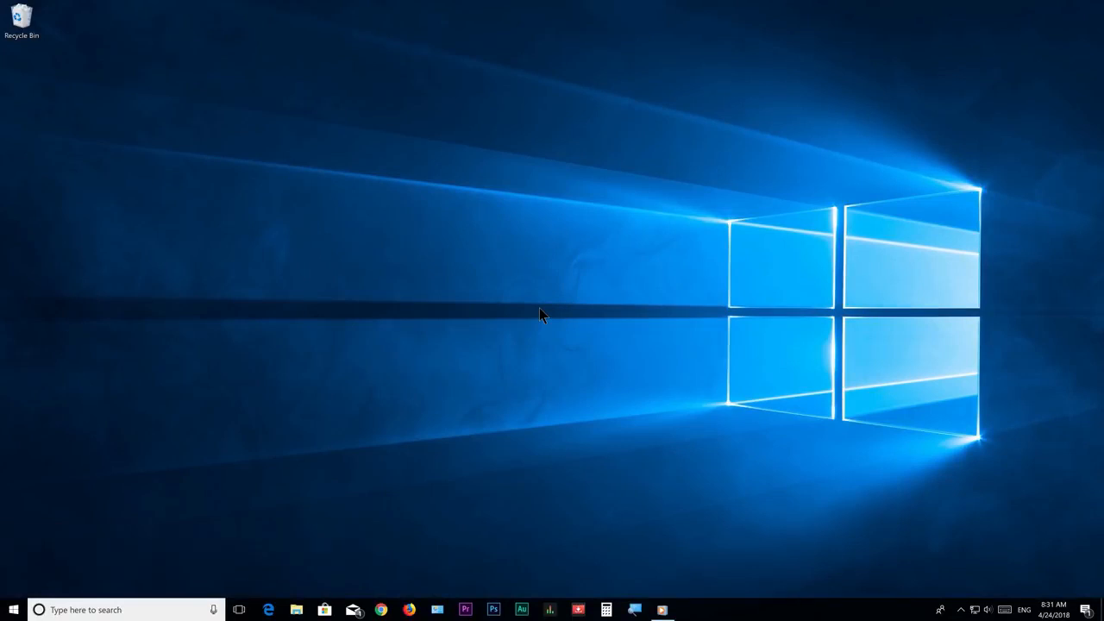
- Open the startup programs list in Task Manager and disable µTorrent
{"action": "right_click", "coordinate": [759, 612]}
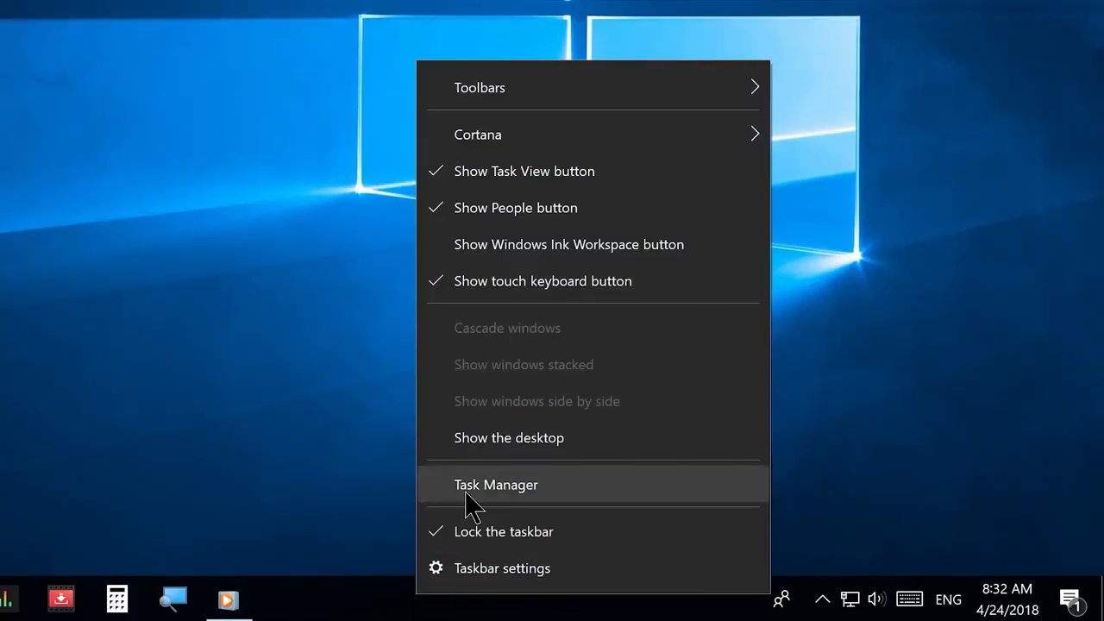
{"action": "left_click", "coordinate": [767, 554]}
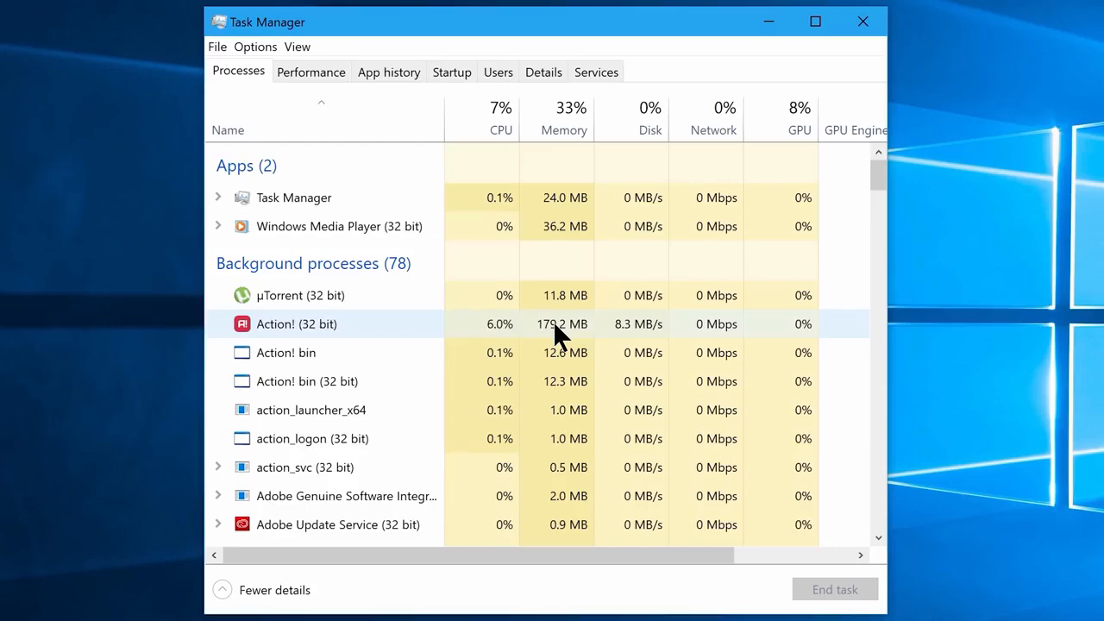
{"action": "left_click", "coordinate": [451, 75]}
{"action": "mouse_move", "coordinate": [1075, 371]}
{"action": "left_mouse_down"}
{"action": "mouse_move", "coordinate": [1079, 441]}
{"action": "mouse_move", "coordinate": [1081, 366]}
{"action": "left_mouse_up"}
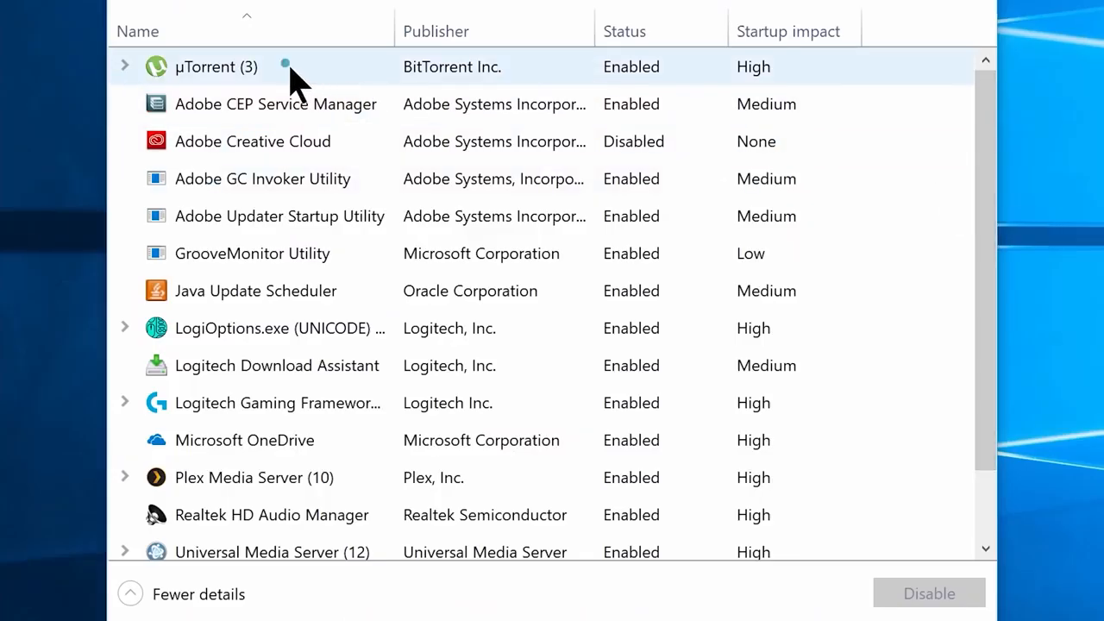
{"action": "left_click", "coordinate": [289, 67]}
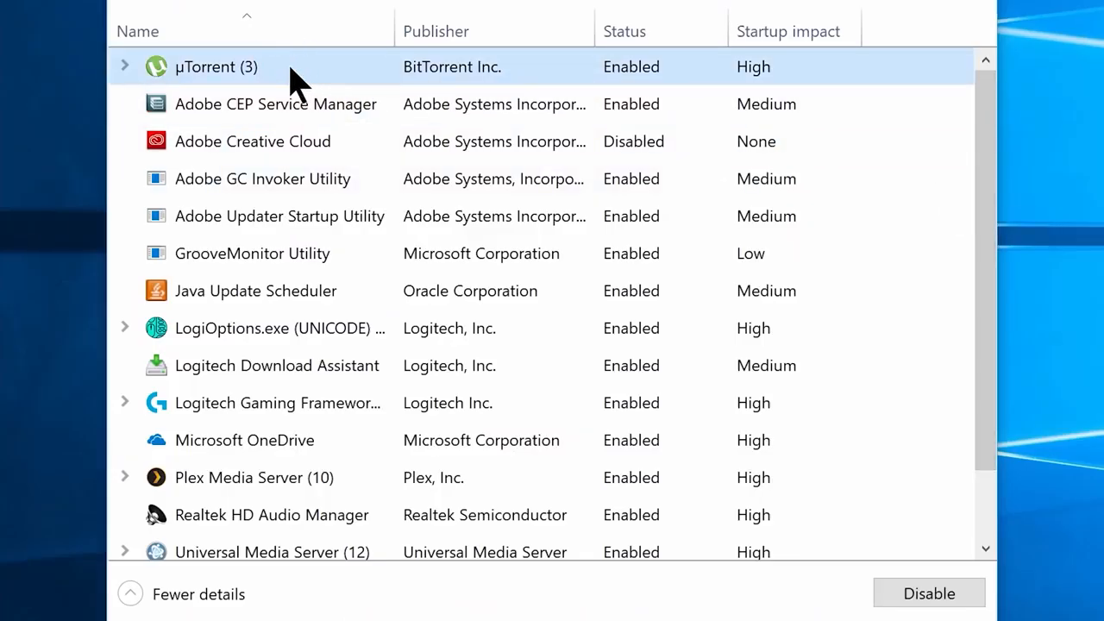
{"action": "left_click", "coordinate": [947, 603]}
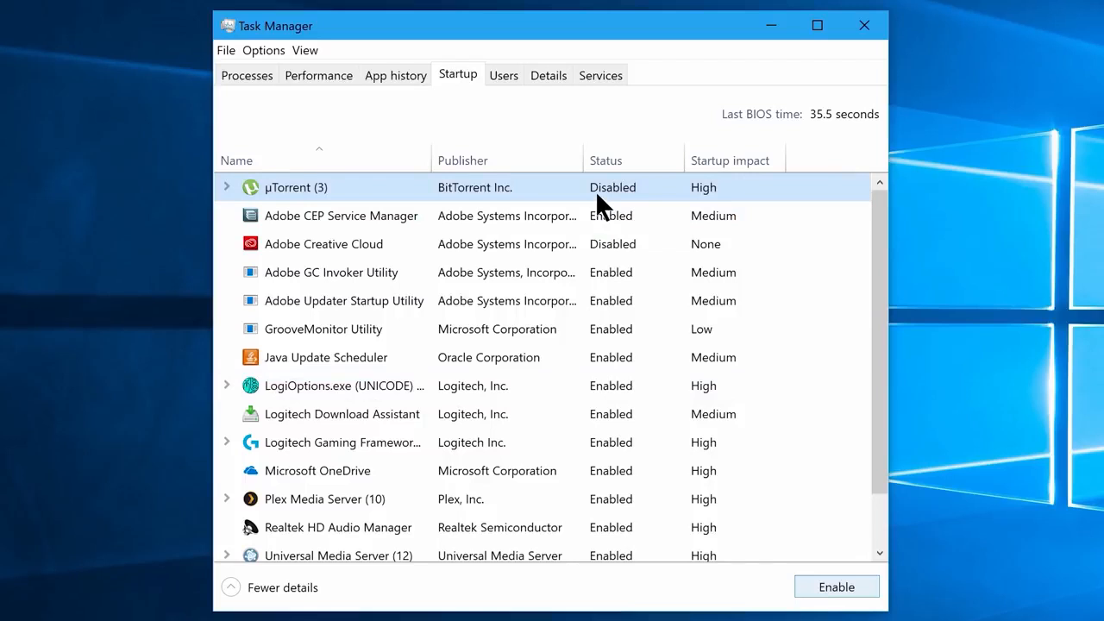
- Disable Adobe CEP Service Manager, Adobe GC Invoker Utility, Adobe Updater Startup Utility and GrooveMonitor Utility at startup
{"action": "left_click", "coordinate": [601, 216]}
{"action": "left_click", "coordinate": [824, 588]}
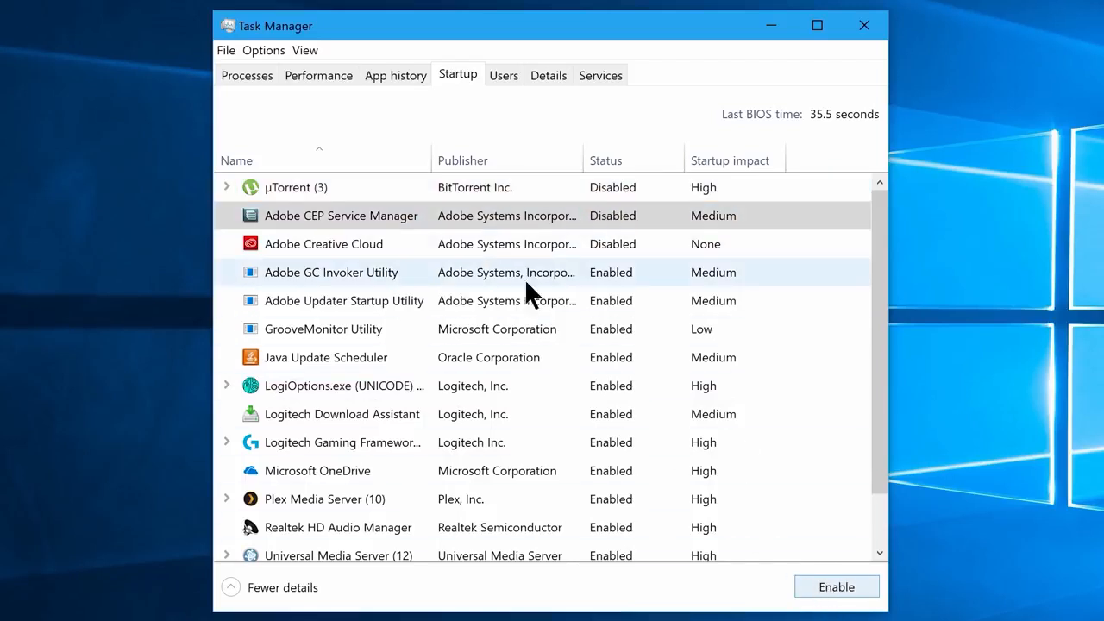
{"action": "left_click", "coordinate": [528, 276]}
{"action": "left_click", "coordinate": [818, 587]}
{"action": "left_click", "coordinate": [539, 302]}
{"action": "left_click", "coordinate": [817, 586]}
{"action": "left_click", "coordinate": [531, 331]}
{"action": "left_click", "coordinate": [817, 587]}
- Disable Java Update Scheduler, LogiOptions.exe, Logitech Download Assistant, the Logitech Gaming entry, Microsoft OneDrive and Plex Media Server at startup
{"action": "right_click", "coordinate": [561, 360]}
{"action": "left_click", "coordinate": [585, 386]}
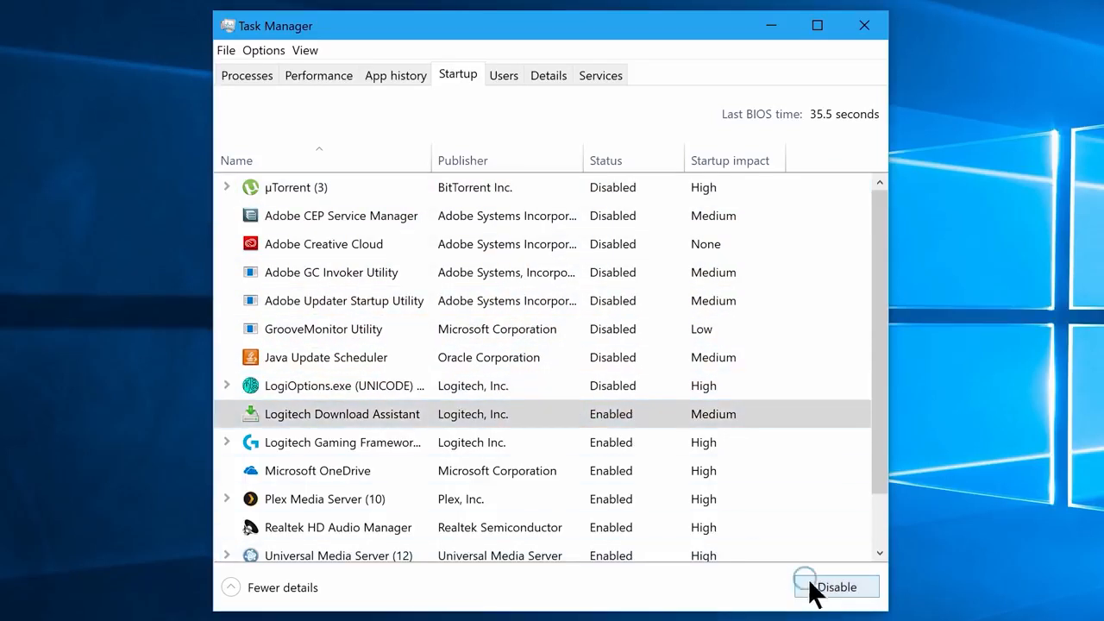
{"action": "left_click", "coordinate": [808, 581]}
{"action": "left_click", "coordinate": [624, 445]}
{"action": "left_click", "coordinate": [809, 584]}
{"action": "left_click", "coordinate": [649, 474]}
{"action": "left_click", "coordinate": [809, 585]}
{"action": "left_click", "coordinate": [660, 500]}
{"action": "left_click", "coordinate": [802, 587]}
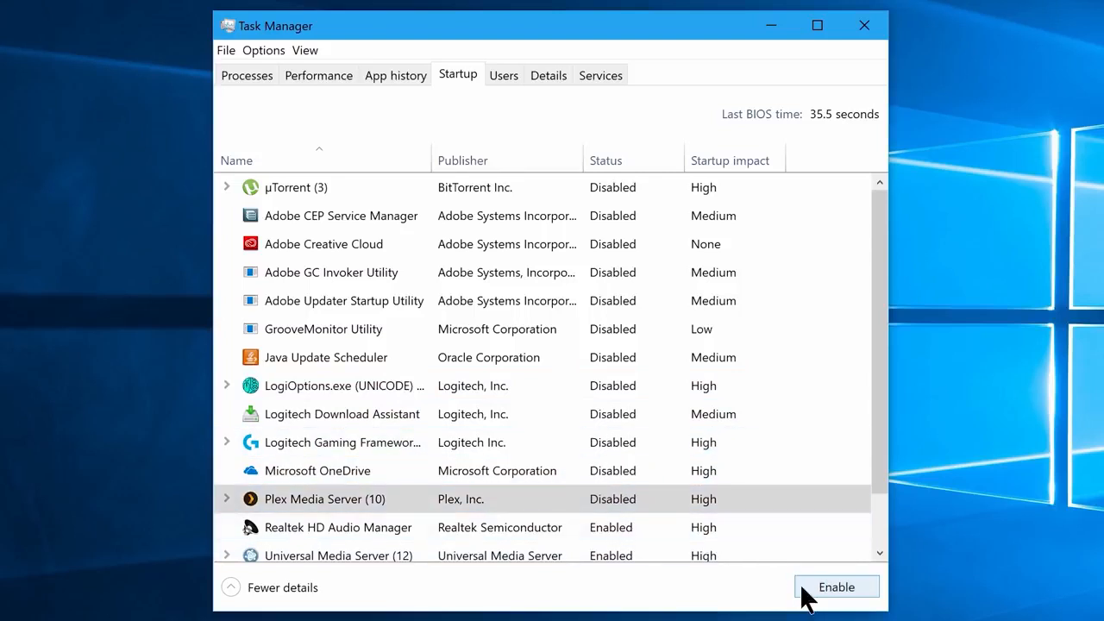
- Disable Universal Media Server and Utweb at startup and close Task Manager
{"action": "left_click", "coordinate": [849, 556]}
{"action": "left_click", "coordinate": [833, 587]}
{"action": "scroll", "coordinate": [659, 518], "scroll_direction": "down", "scroll_amount": 1}
{"action": "left_click", "coordinate": [659, 518]}
{"action": "left_click", "coordinate": [828, 587]}
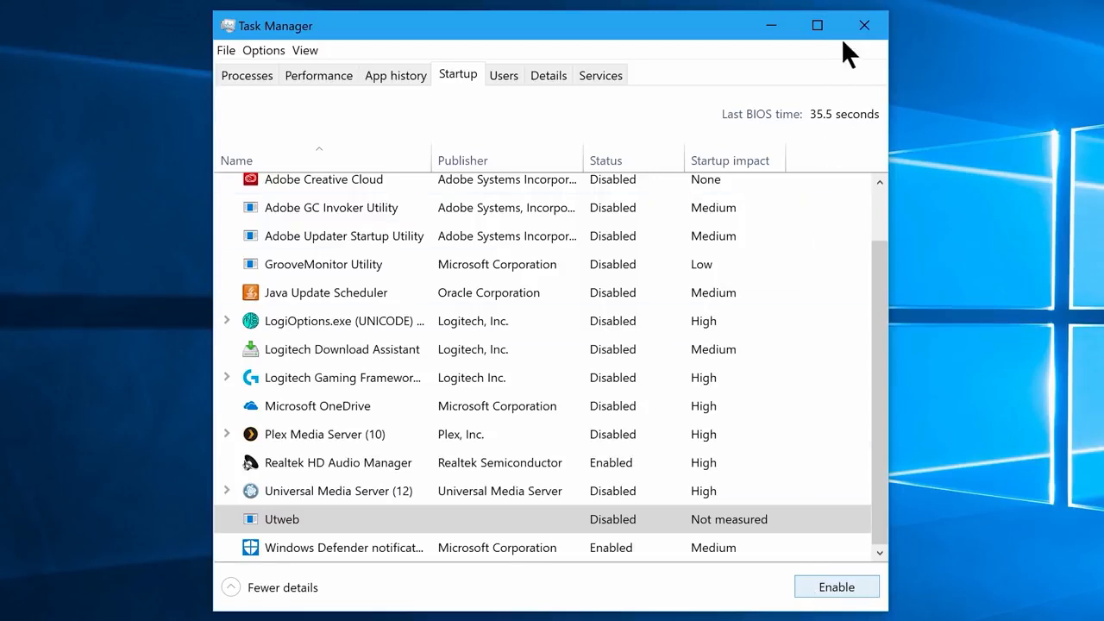
{"action": "left_click", "coordinate": [862, 26]}
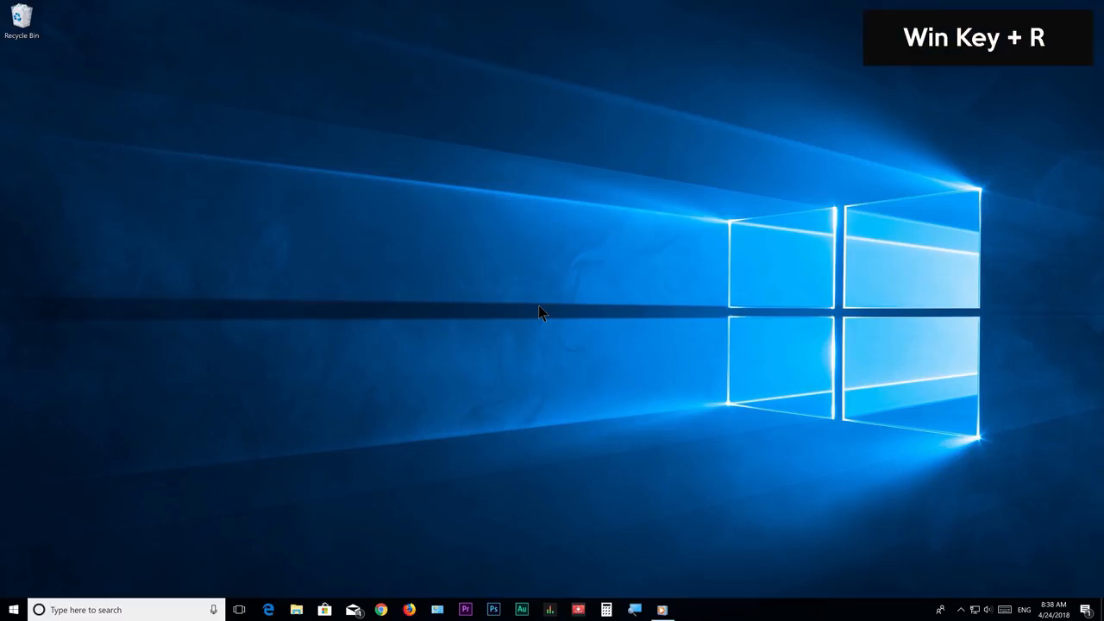
- Open the Windows Temp folder by running "temp" and grant permanent access to it
{"action": "key", "text": "super+r"}
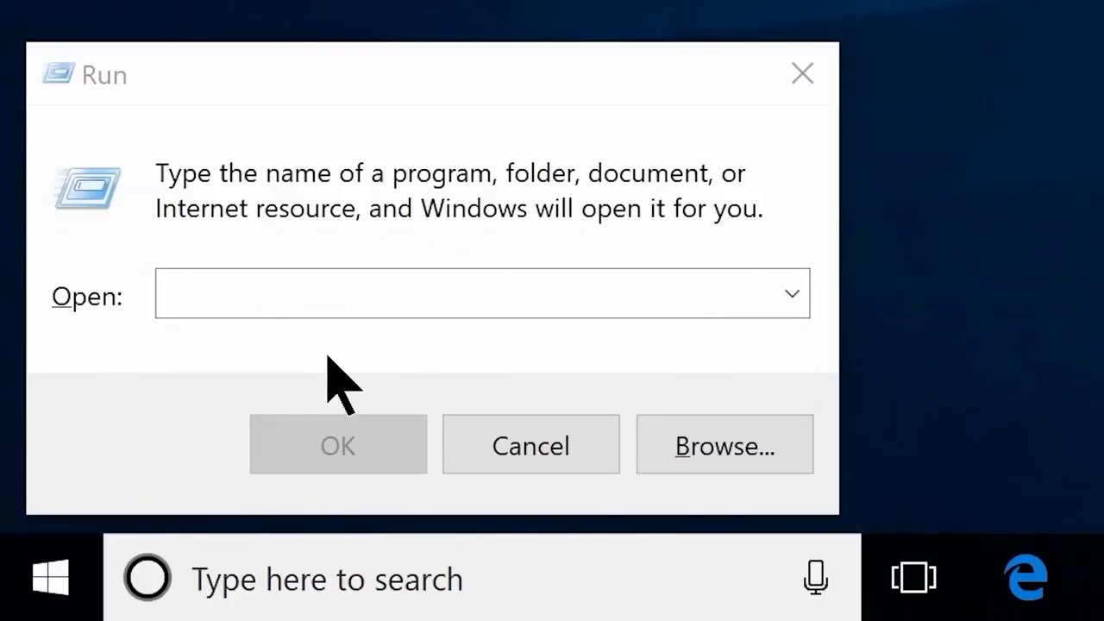
{"action": "left_click", "coordinate": [85, 536]}
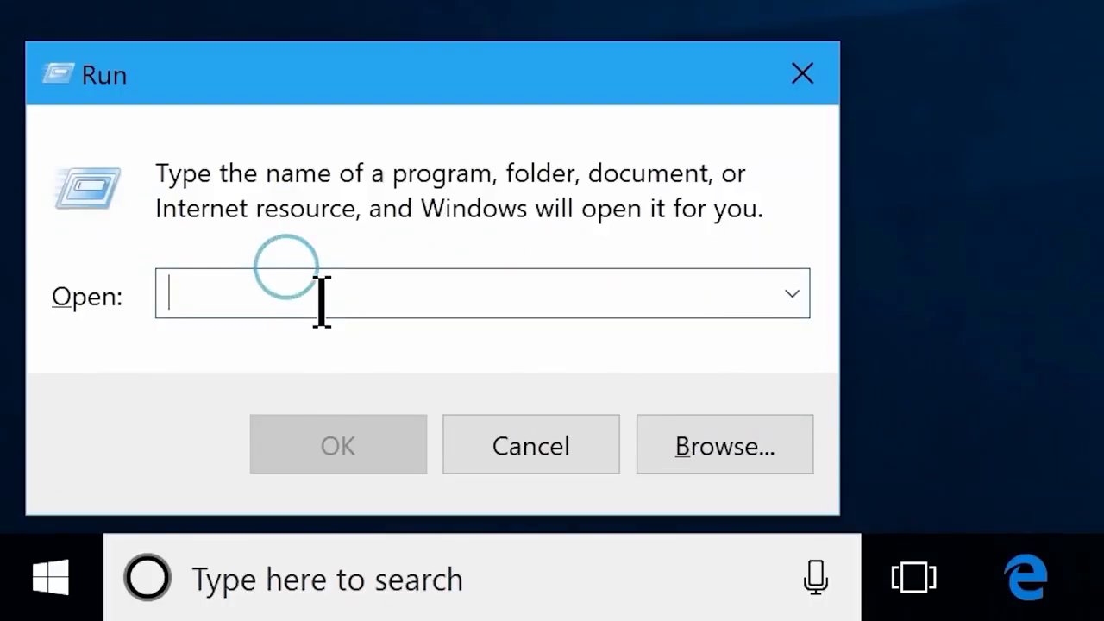
{"action": "type", "text": "temp"}
{"action": "left_click", "coordinate": [285, 450]}
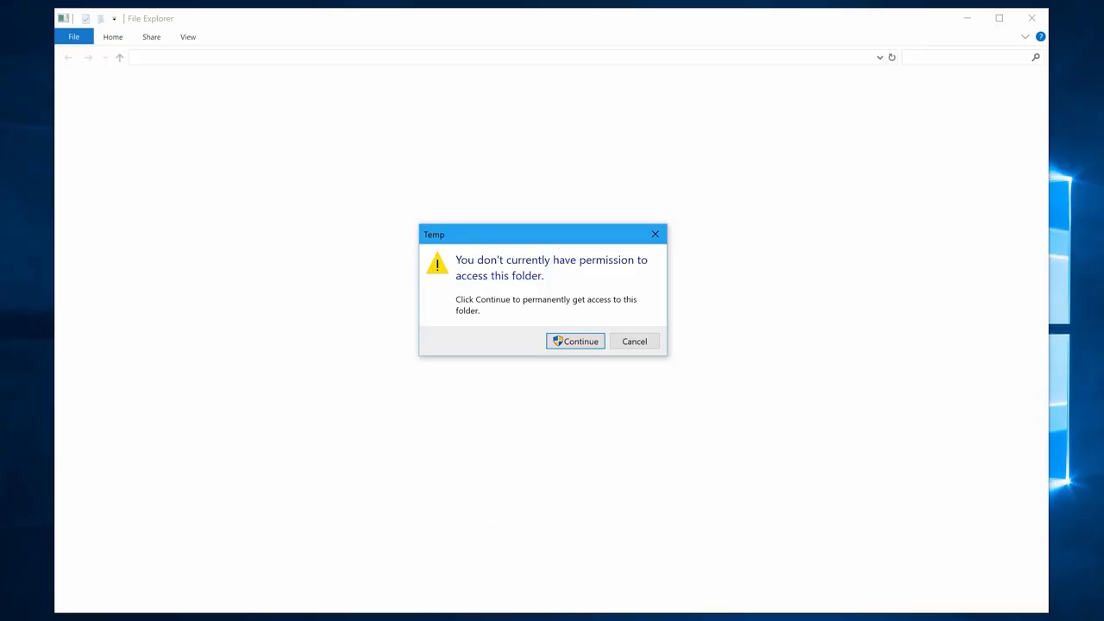
{"action": "left_click", "coordinate": [574, 341]}
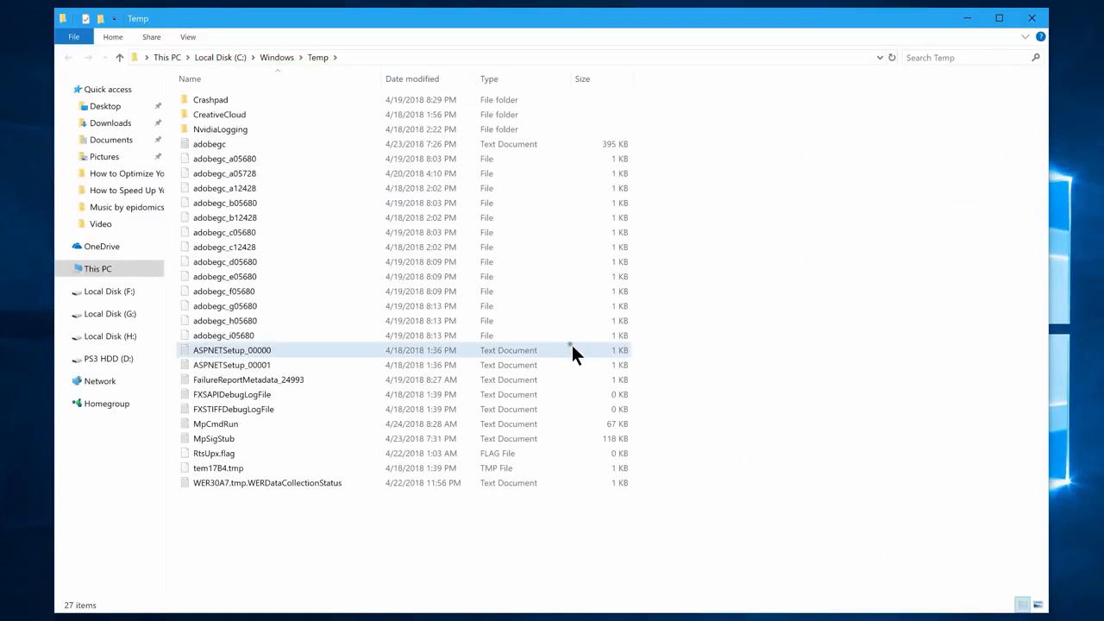
- Permanently delete all files and folders in the Windows Temp folder
{"action": "key", "text": "ctrl+a"}
{"action": "key", "text": "shift+Delete"}
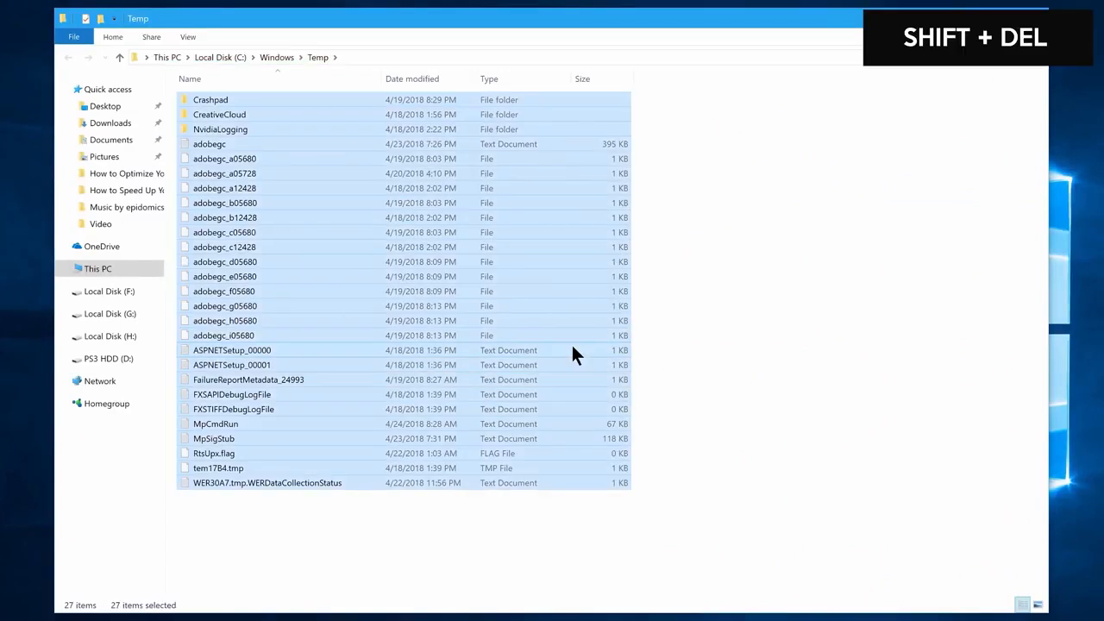
{"action": "left_click", "coordinate": [594, 332]}
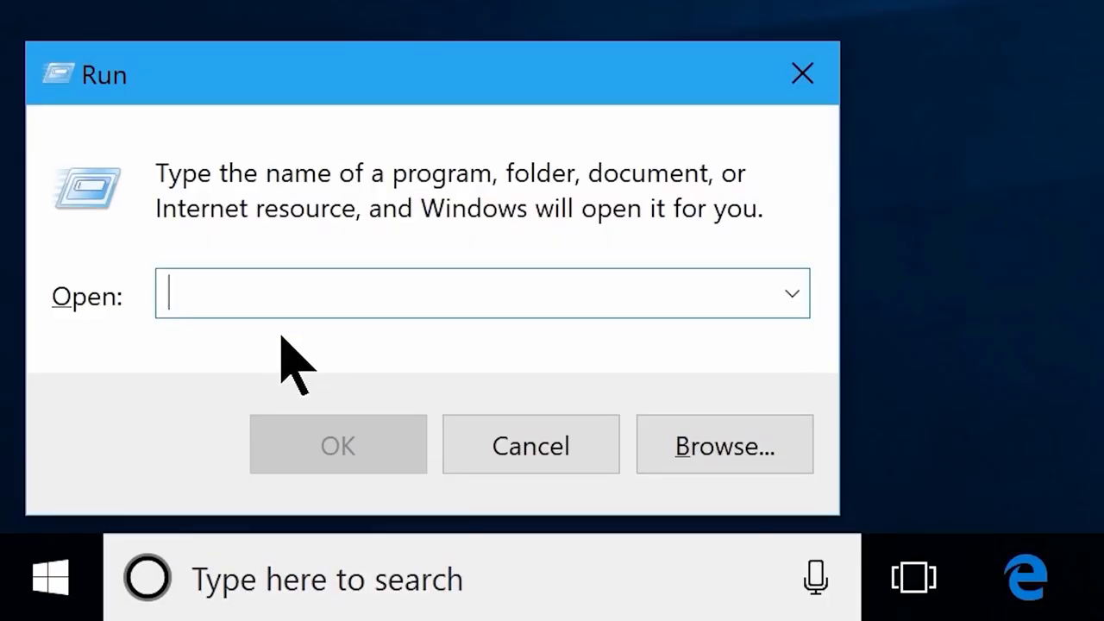
- Run "%temp%" and permanently delete everything in the user's Temp folder, closing the window when finished
{"action": "type", "text": "%temp%"}
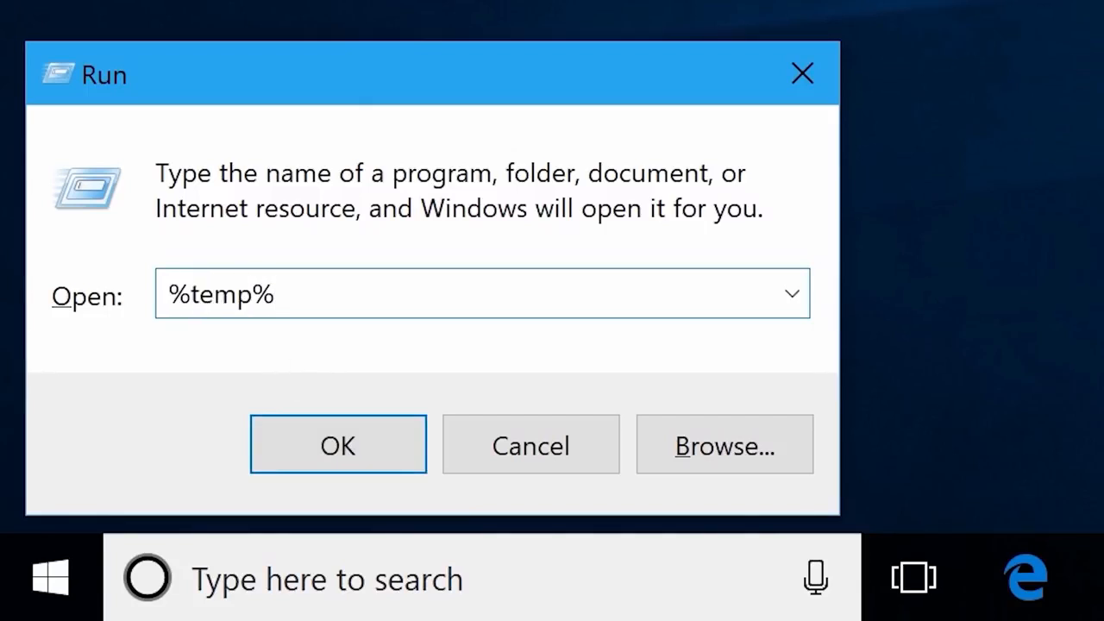
{"action": "left_click", "coordinate": [333, 455]}
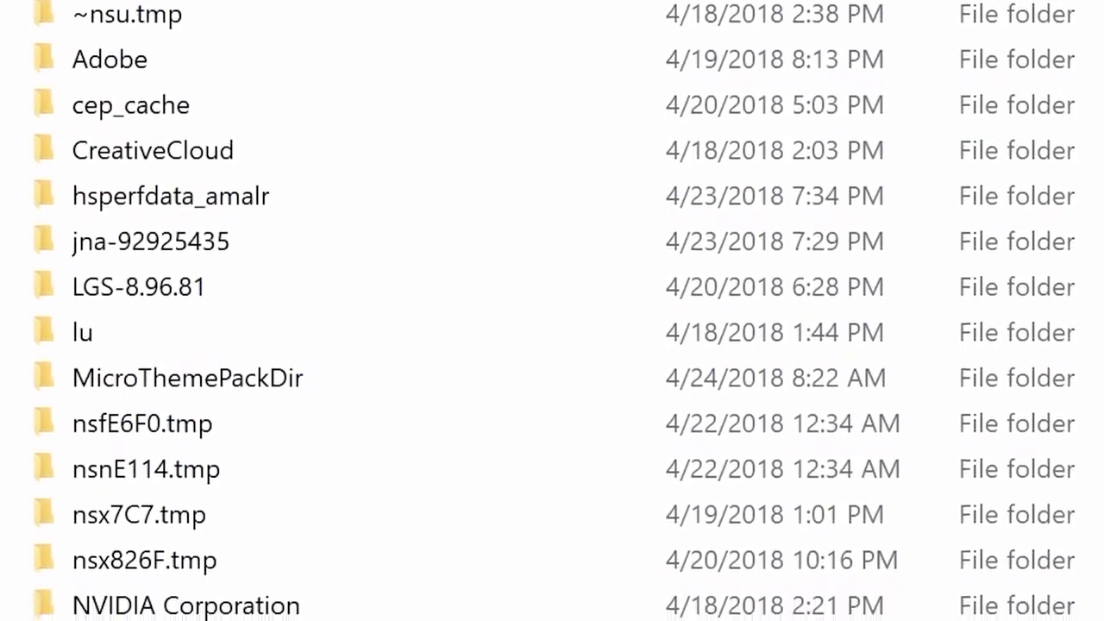
{"action": "key", "text": "ctrl+a"}
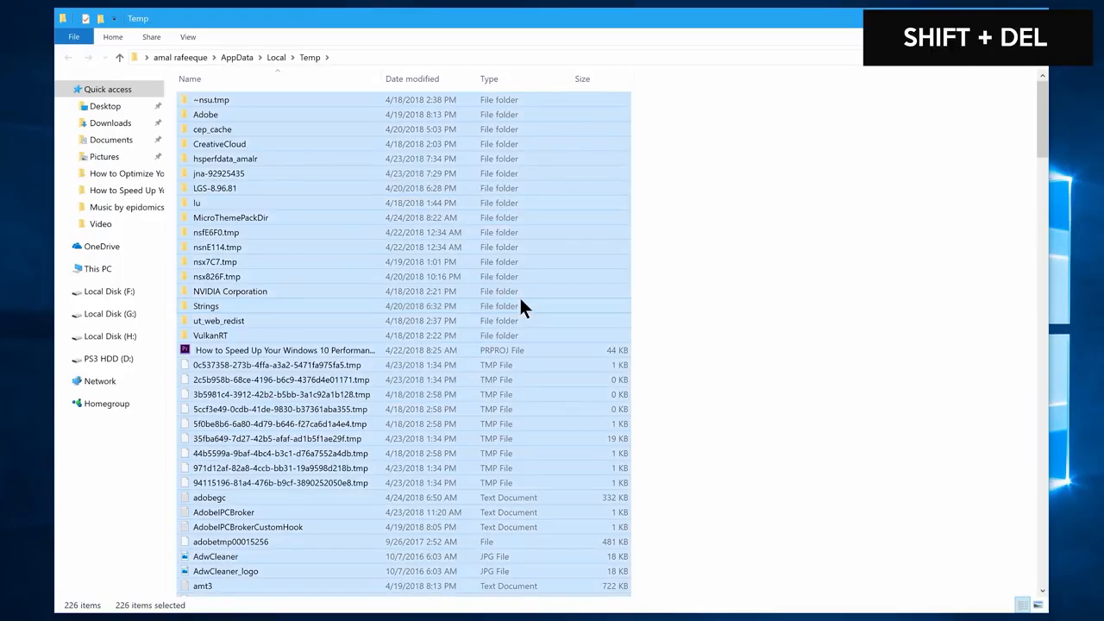
{"action": "key", "text": "shift+Delete"}
{"action": "key", "text": "Return"}
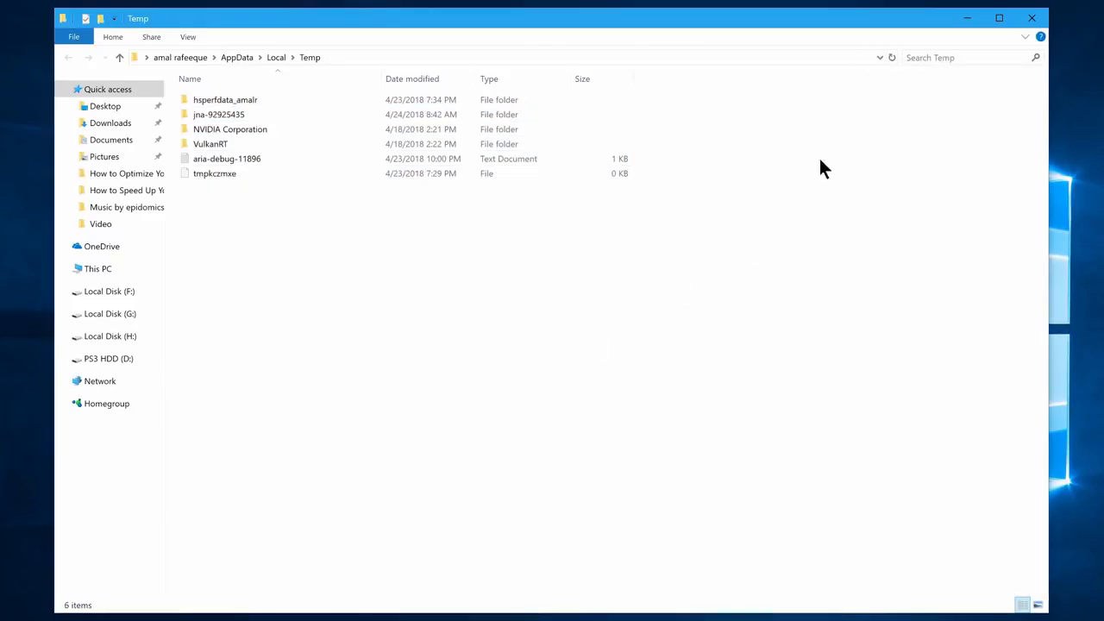
{"action": "left_click", "coordinate": [1032, 17]}
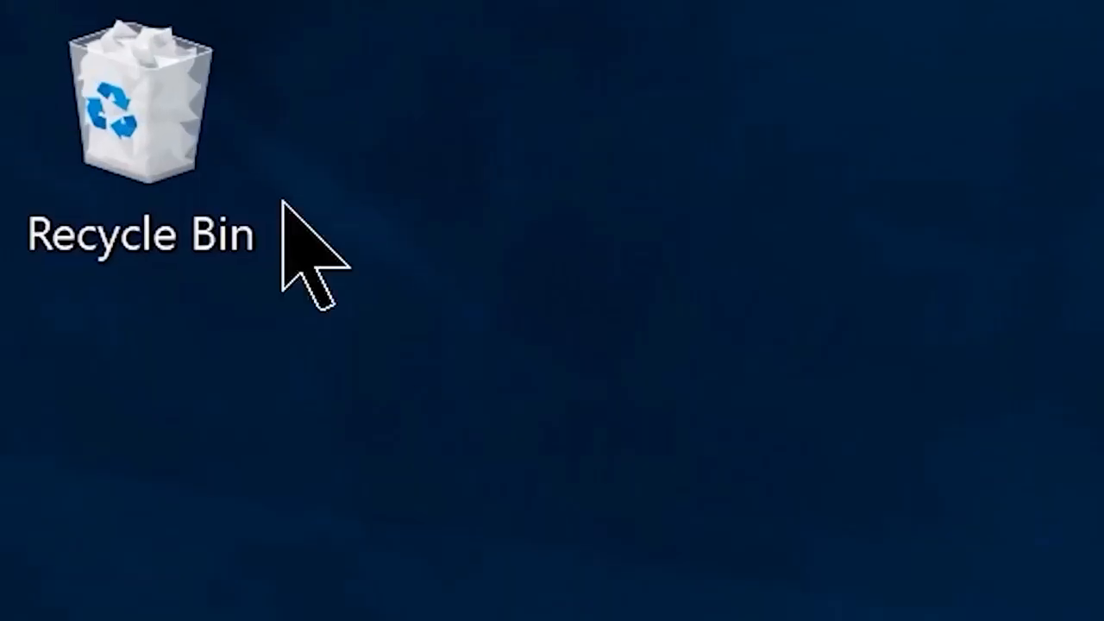
- Open the Recycle Bin and permanently delete all the items in it
{"action": "double_click", "coordinate": [21, 19]}
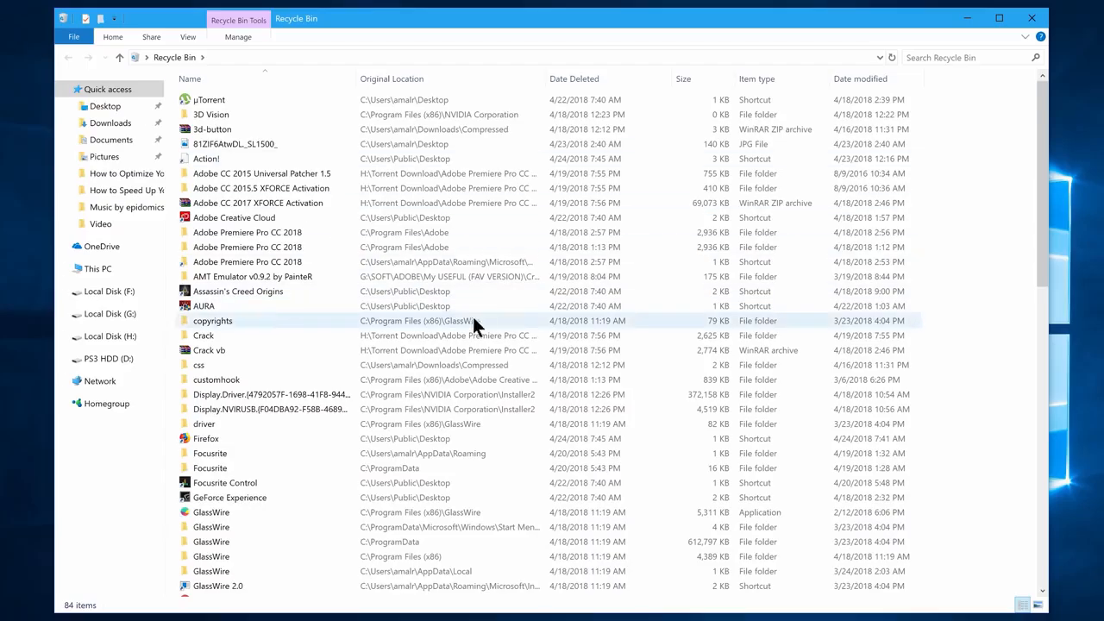
{"action": "key", "text": "ctrl+a"}
{"action": "right_click", "coordinate": [541, 331]}
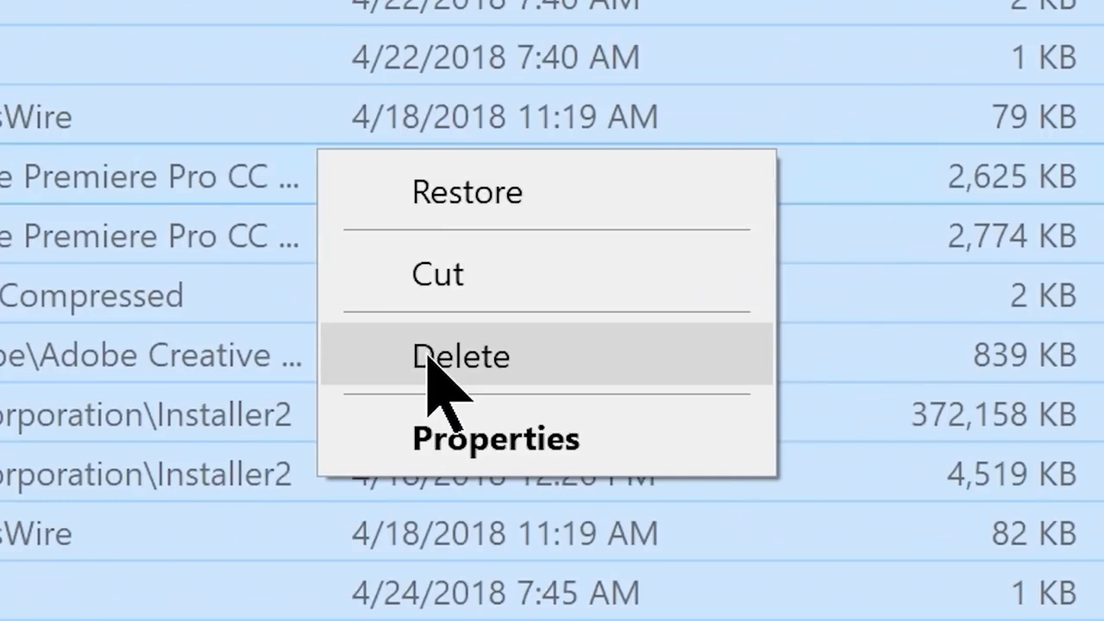
{"action": "left_click", "coordinate": [440, 357]}
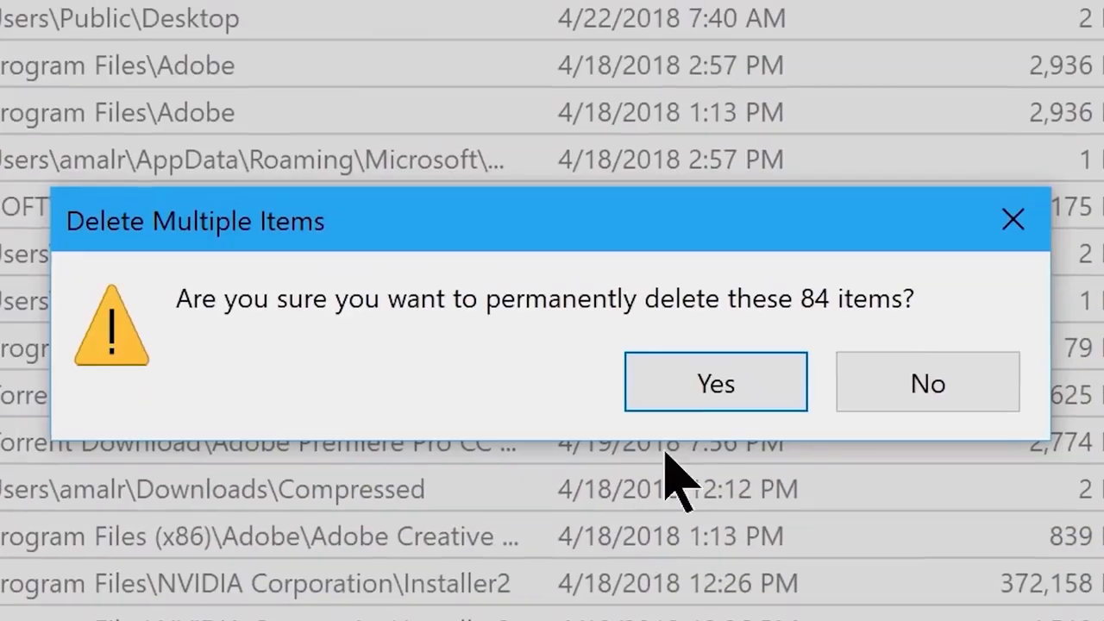
{"action": "left_click", "coordinate": [690, 379]}
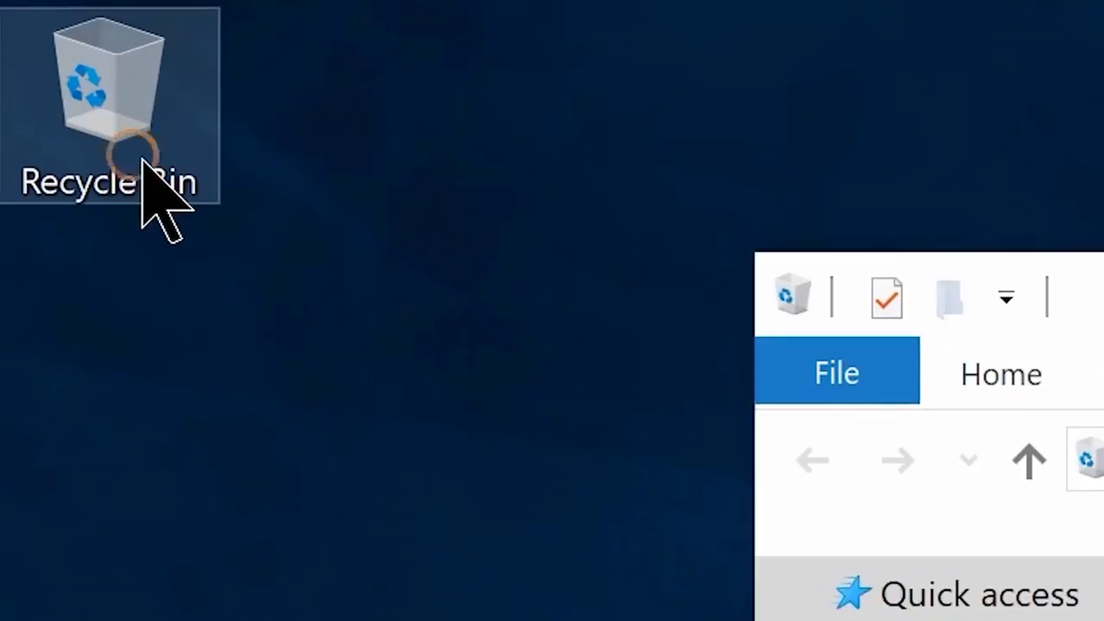
- Open the Recycle Bin properties and examine the custom maximum size setting for Local Disk (C:)
{"action": "right_click", "coordinate": [28, 32]}
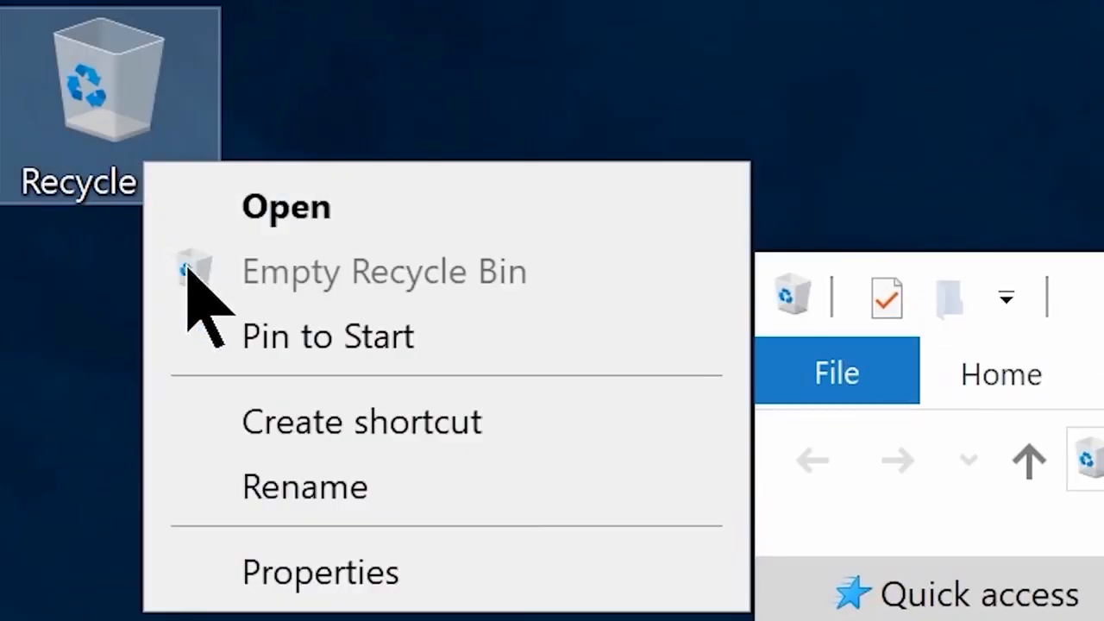
{"action": "left_click", "coordinate": [287, 576]}
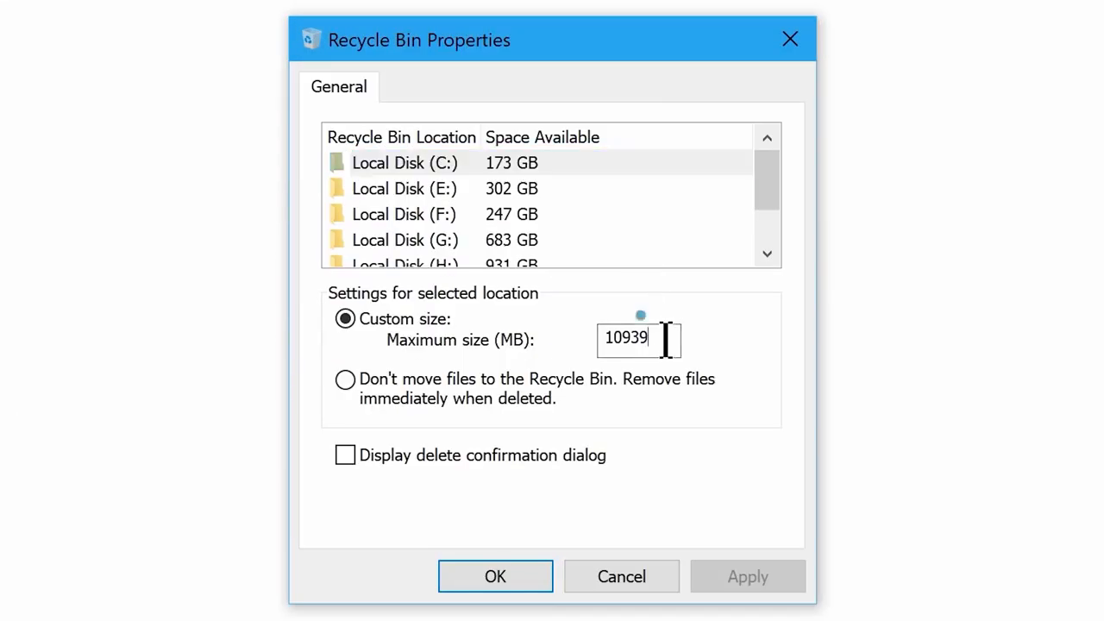
{"action": "left_click_drag", "start_coordinate": [665, 340], "coordinate": [267, 359]}
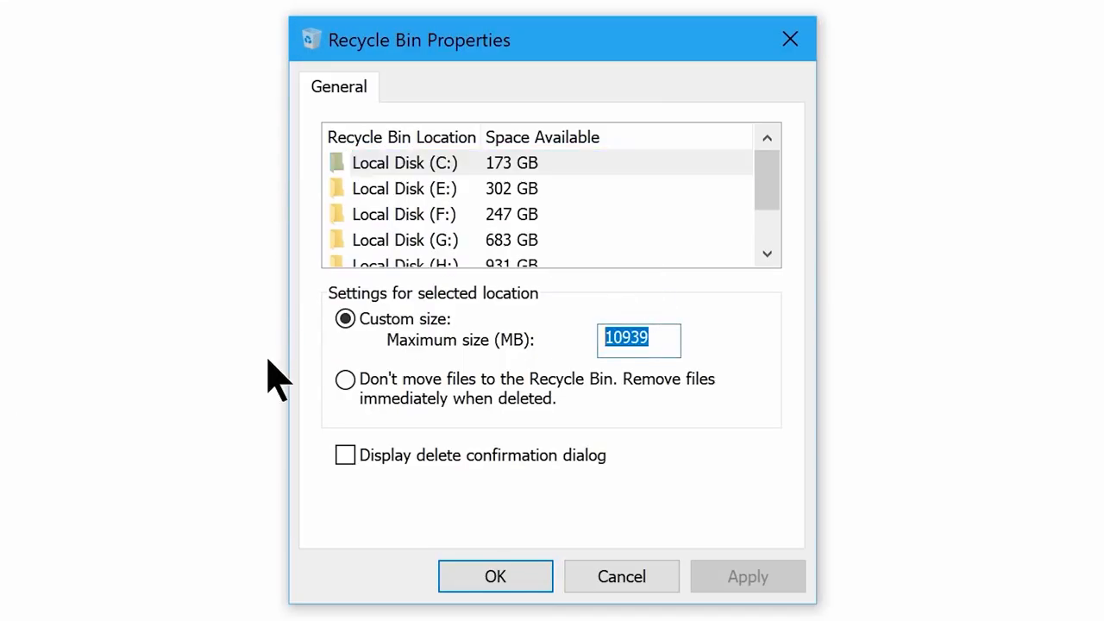
{"action": "left_click", "coordinate": [437, 164]}
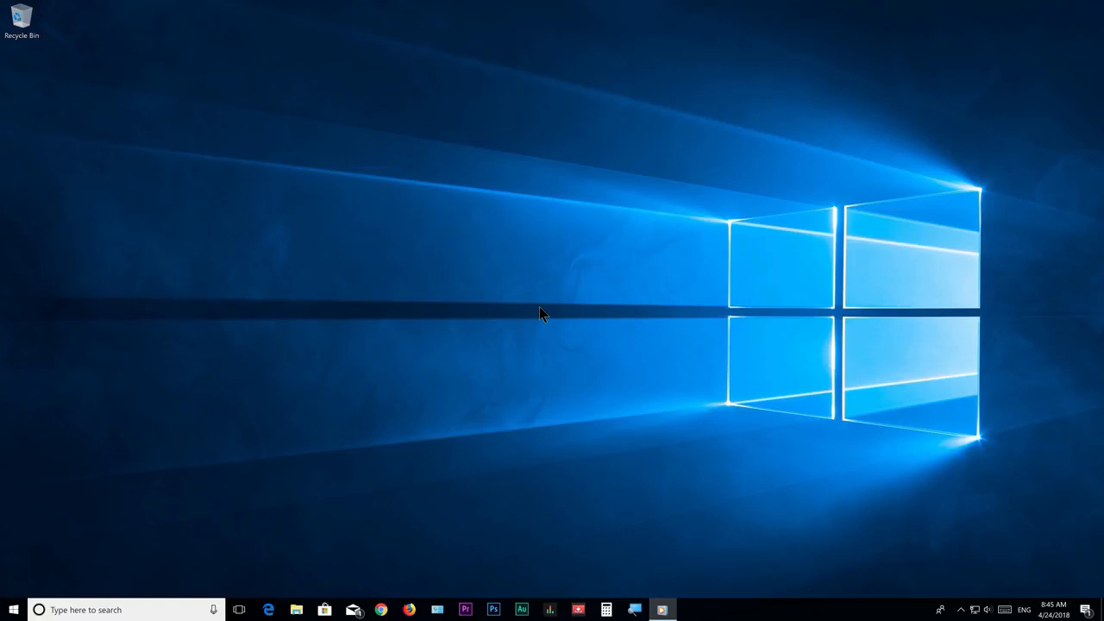
- Find and open This PC, show the properties of Local Disk (C:), and start Disk Cleanup for that drive
{"action": "left_click", "coordinate": [14, 610]}
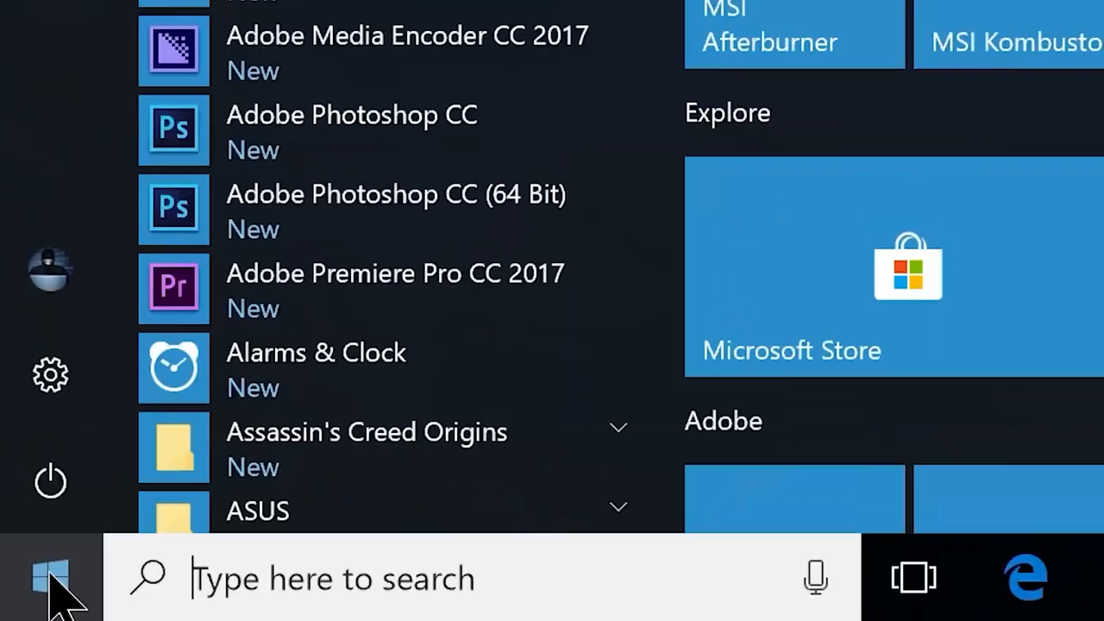
{"action": "type", "text": "This pc"}
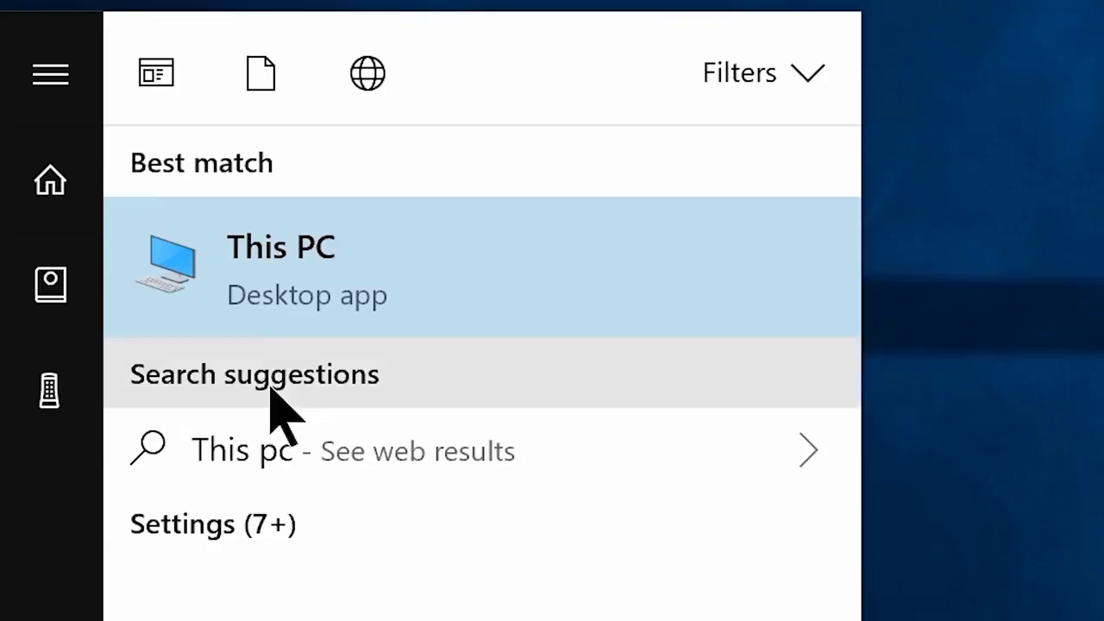
{"action": "left_click", "coordinate": [294, 281]}
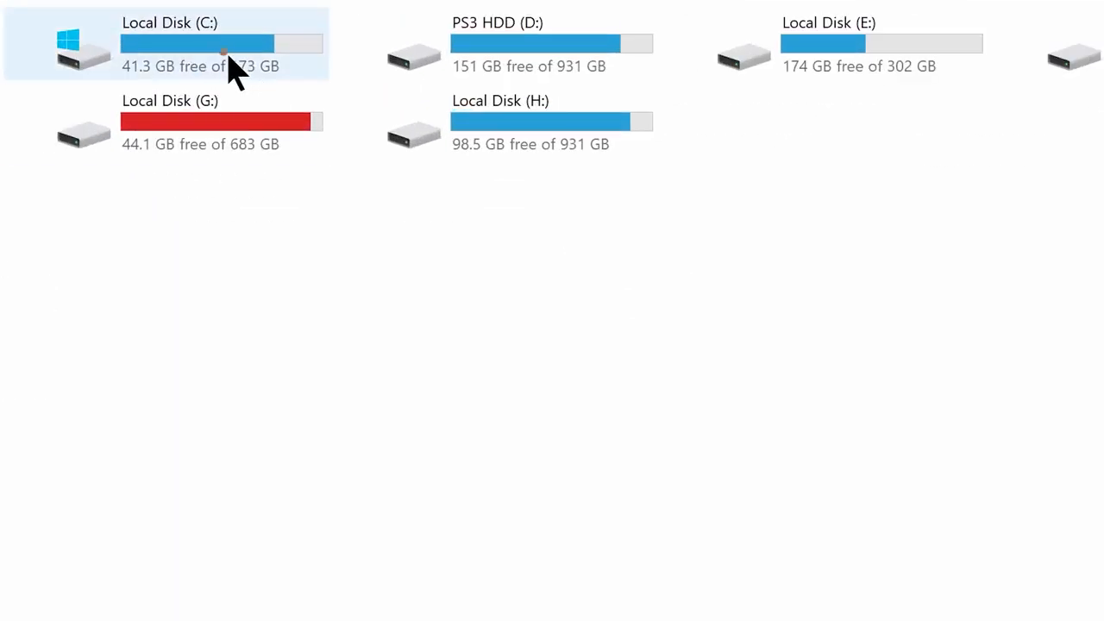
{"action": "right_click", "coordinate": [1068, 32]}
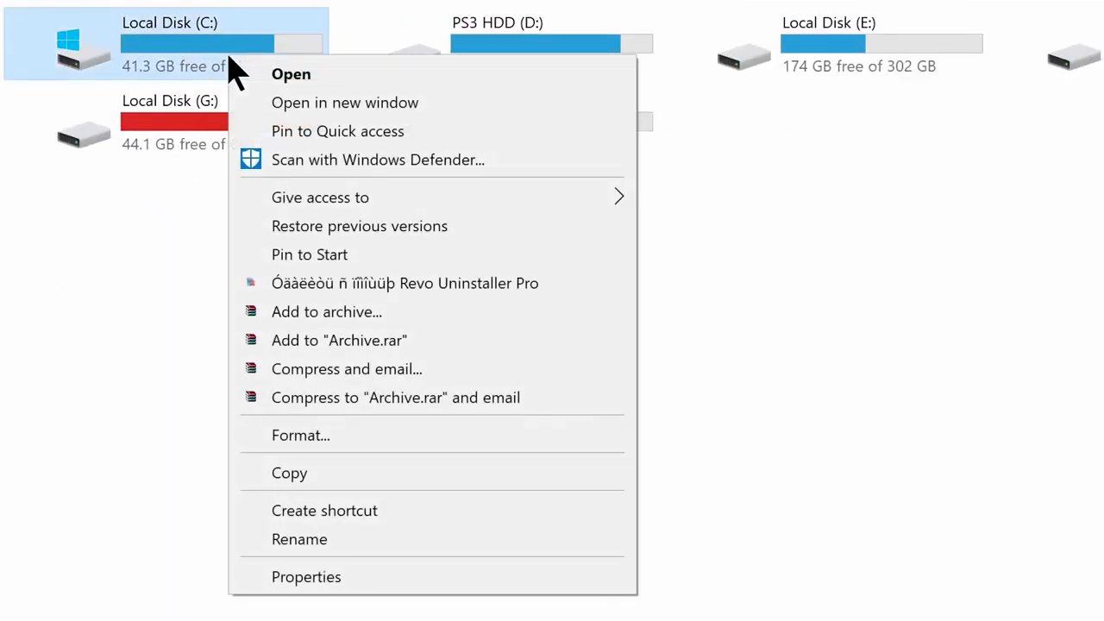
{"action": "left_click", "coordinate": [321, 578]}
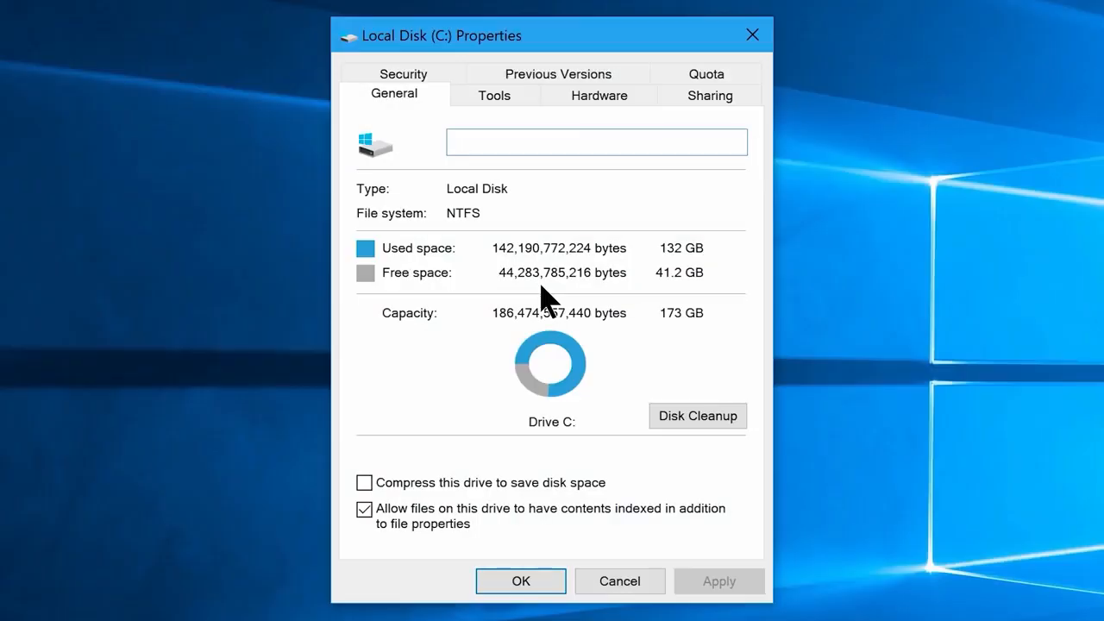
{"action": "left_click", "coordinate": [396, 101]}
{"action": "left_click", "coordinate": [699, 421]}
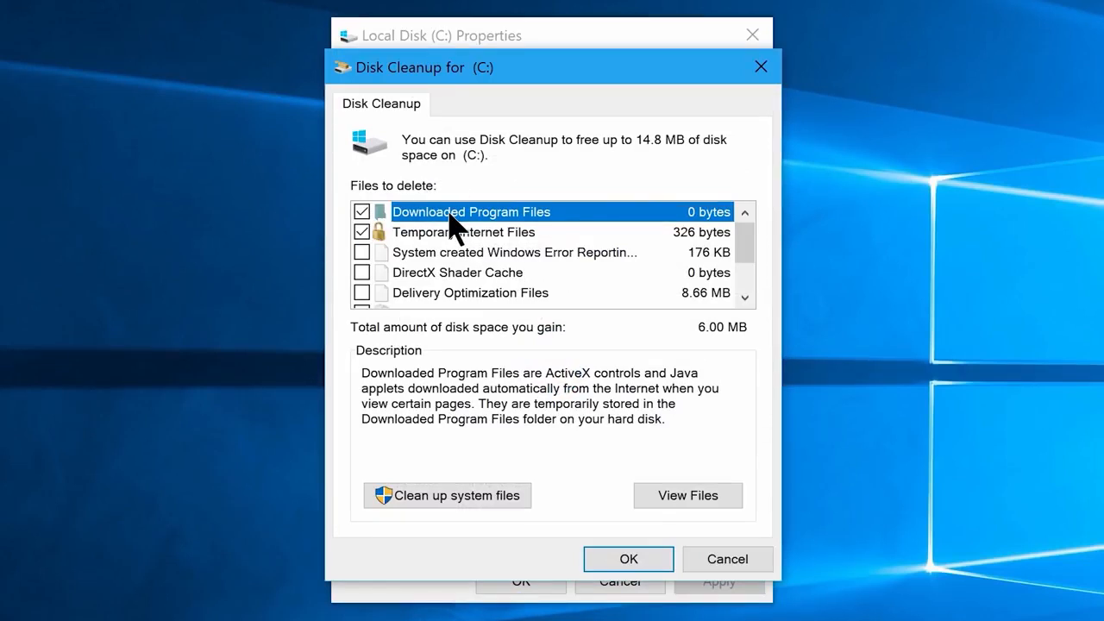
- Review the file categories, include the Recycle Bin, and run the cleanup of drive C: with system files included, confirming the deletion
{"action": "left_click", "coordinate": [443, 232]}
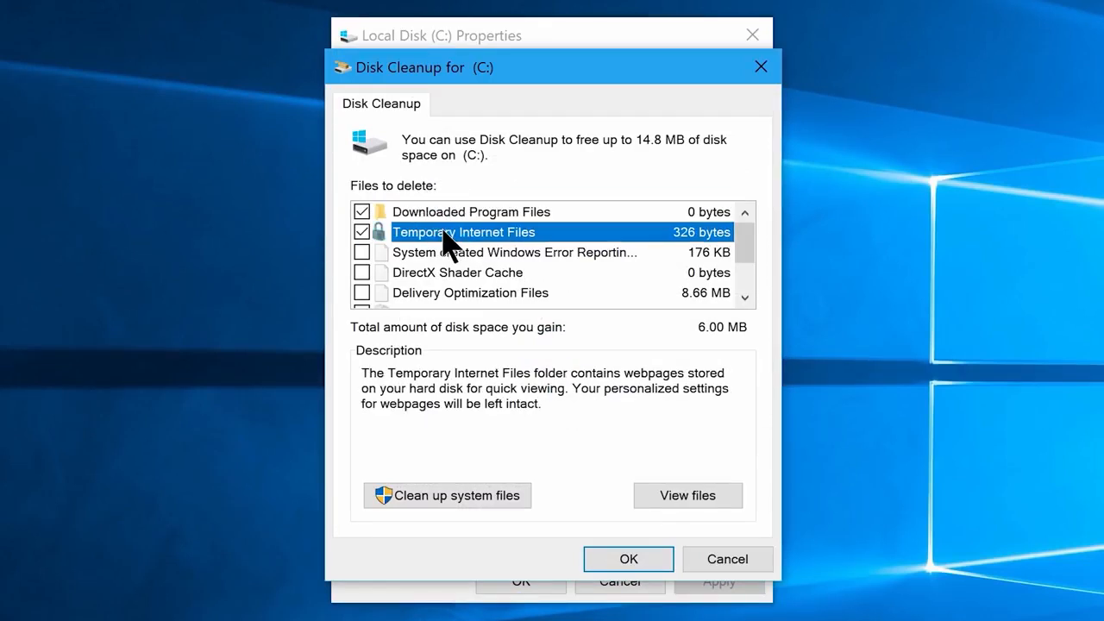
{"action": "scroll", "coordinate": [439, 259], "scroll_direction": "down", "scroll_amount": 1}
{"action": "left_click", "coordinate": [416, 292]}
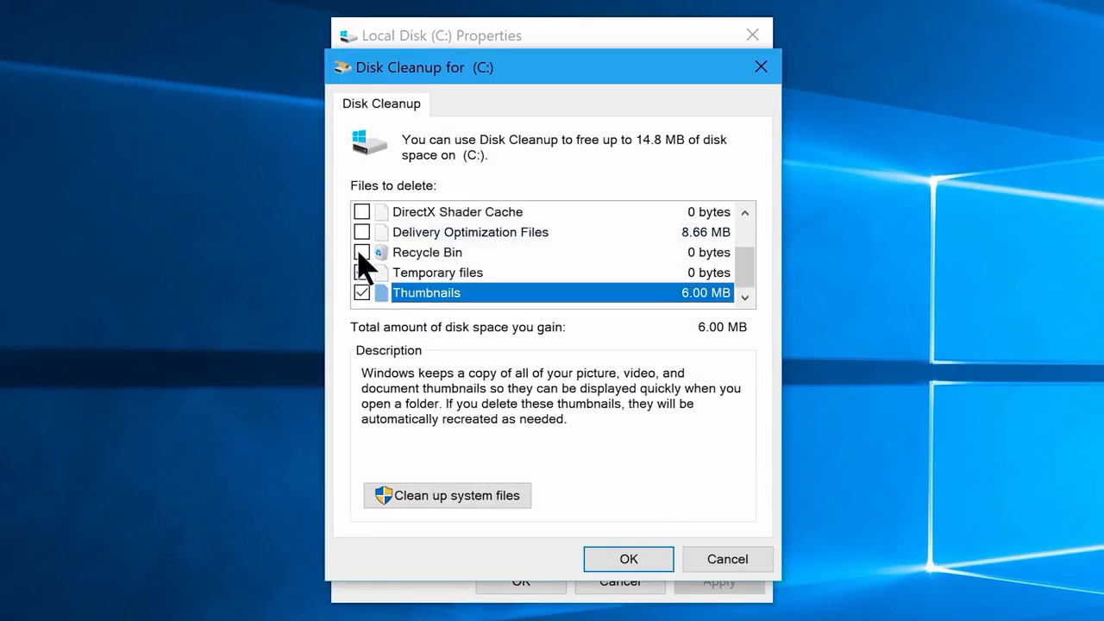
{"action": "left_click", "coordinate": [361, 252]}
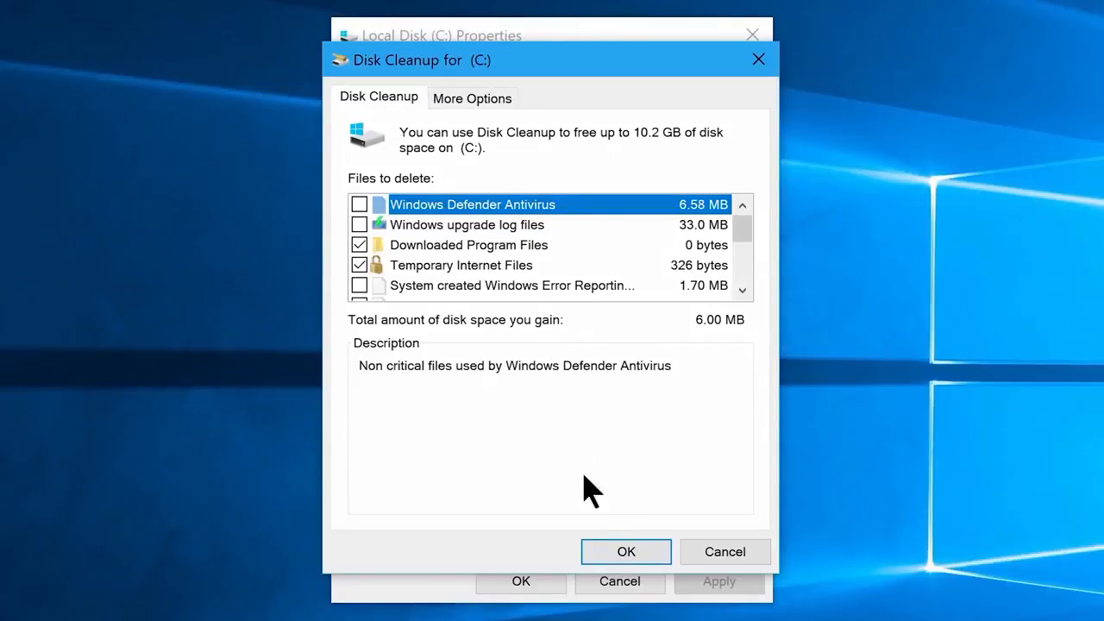
{"action": "left_click", "coordinate": [613, 550]}
{"action": "left_click", "coordinate": [591, 386]}
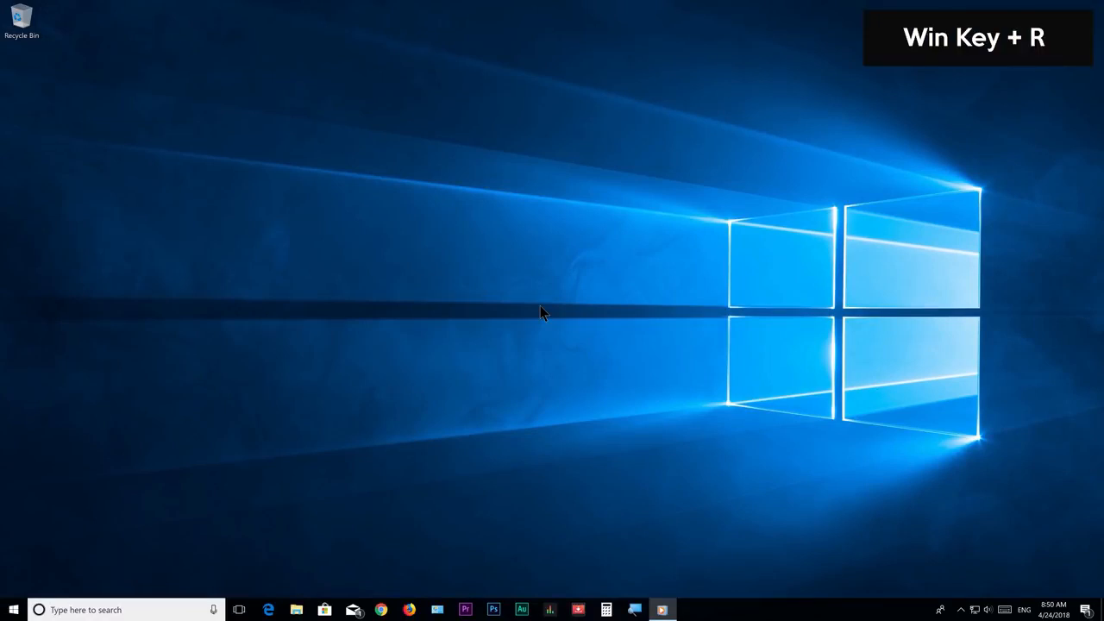
- Open the Registry Editor by running "regedit"
{"action": "key", "text": "super+r"}
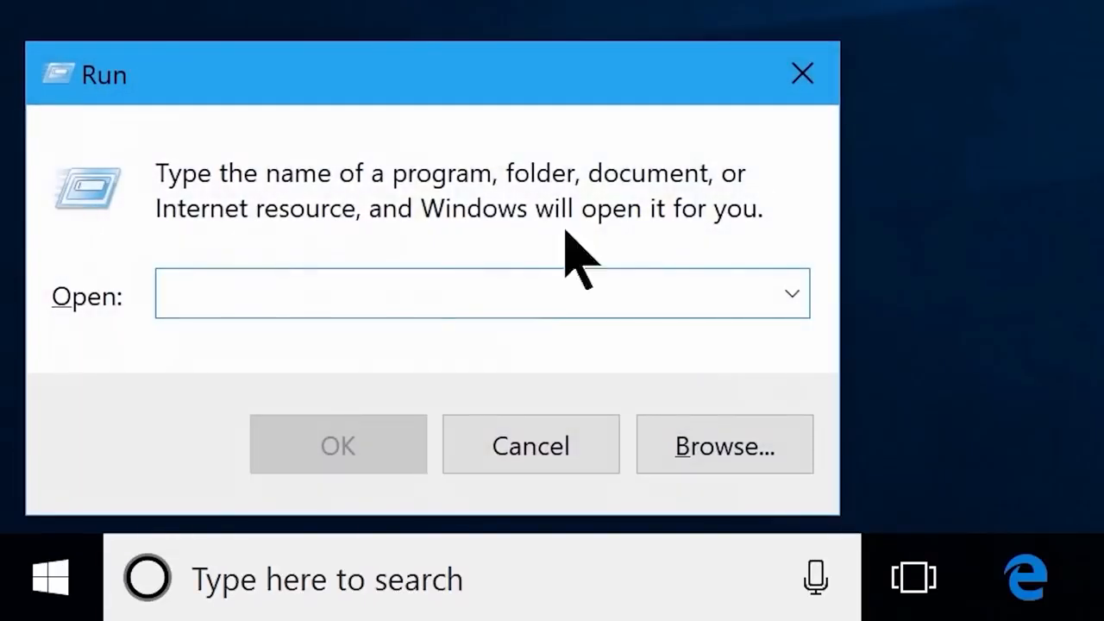
{"action": "type", "text": "rege"}
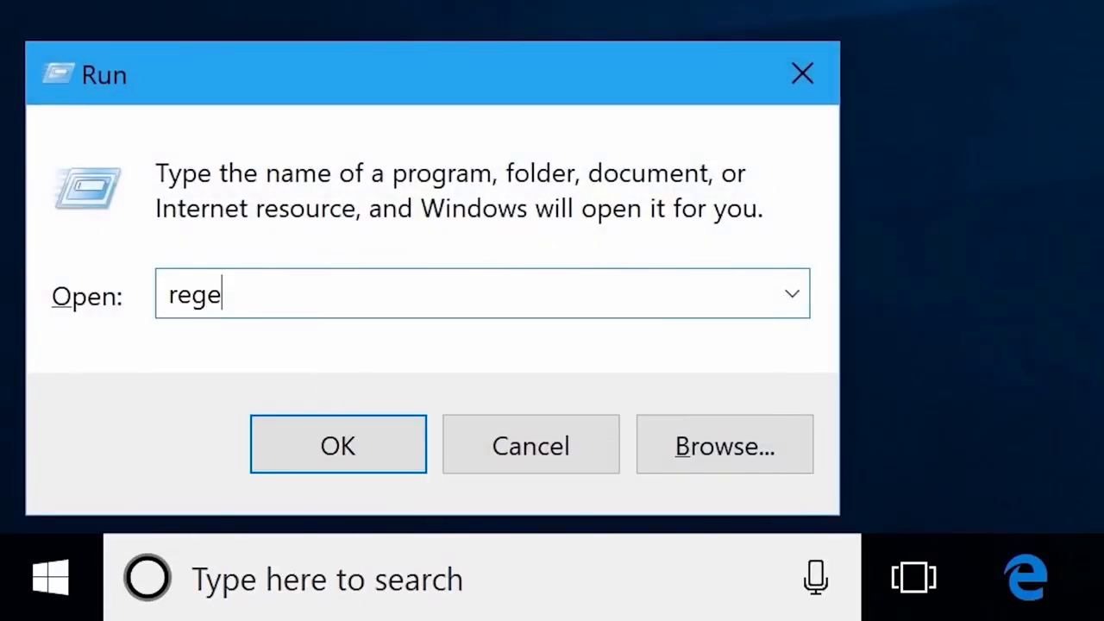
{"action": "type", "text": "dit"}
{"action": "left_click", "coordinate": [340, 440]}
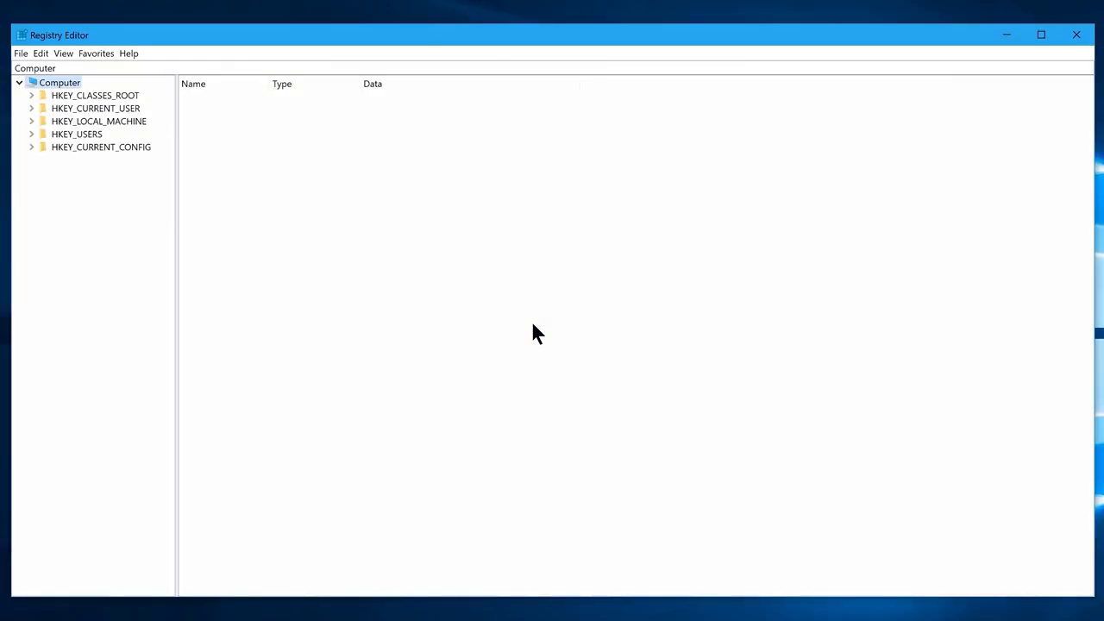
- Set the MouseHoverTime value to 10 in the HKEY_CURRENT_USER\Control Panel\Mouse key
{"action": "left_click", "coordinate": [31, 108]}
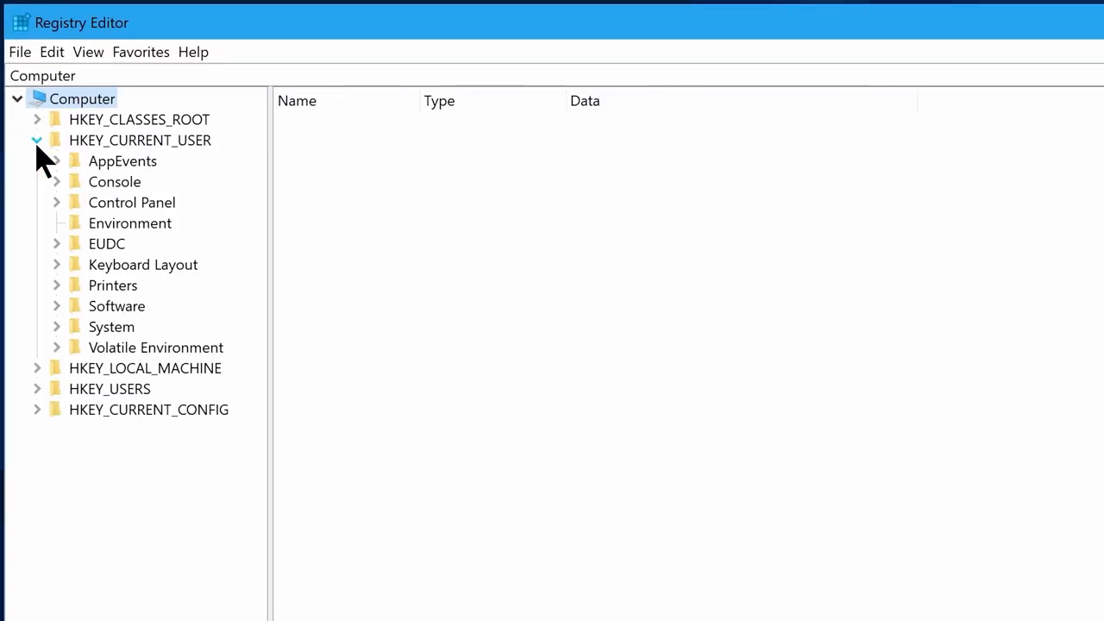
{"action": "double_click", "coordinate": [103, 203]}
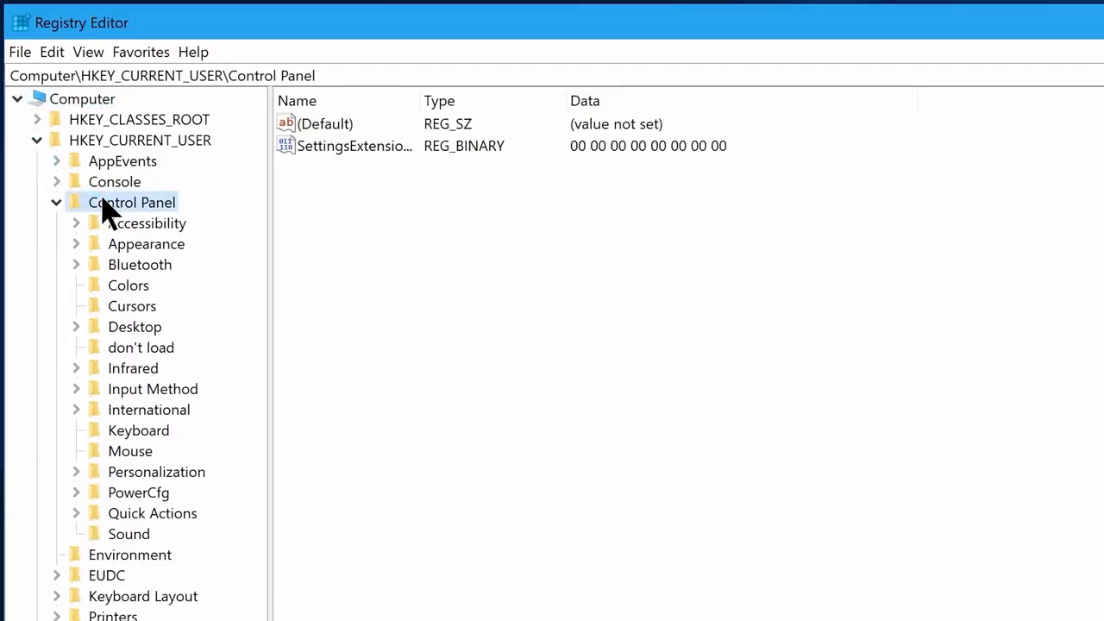
{"action": "left_click", "coordinate": [130, 453]}
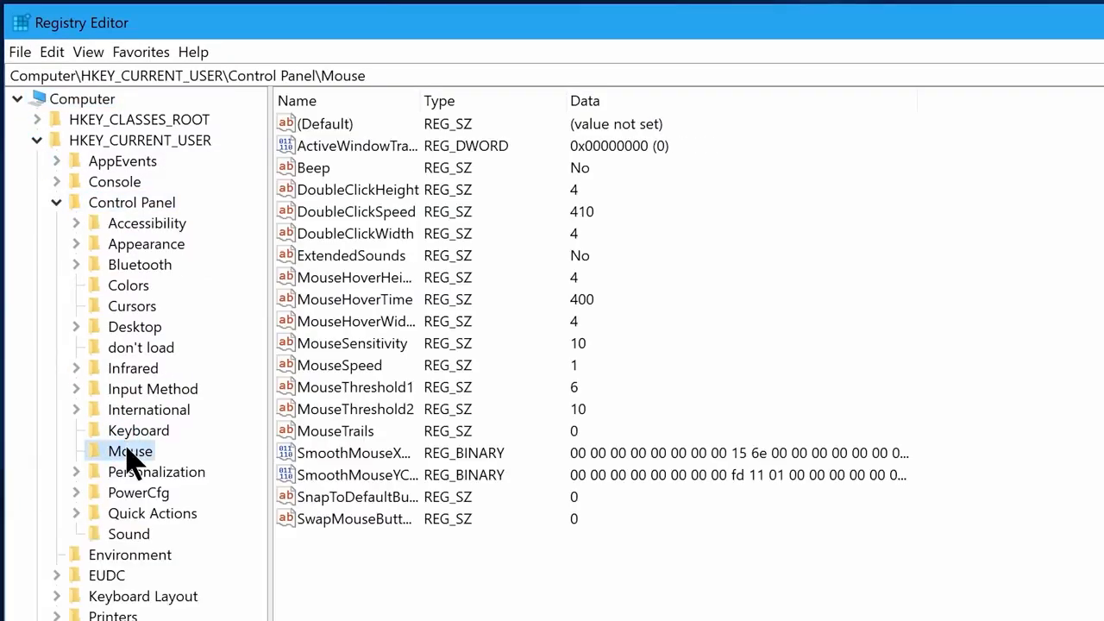
{"action": "double_click", "coordinate": [347, 304]}
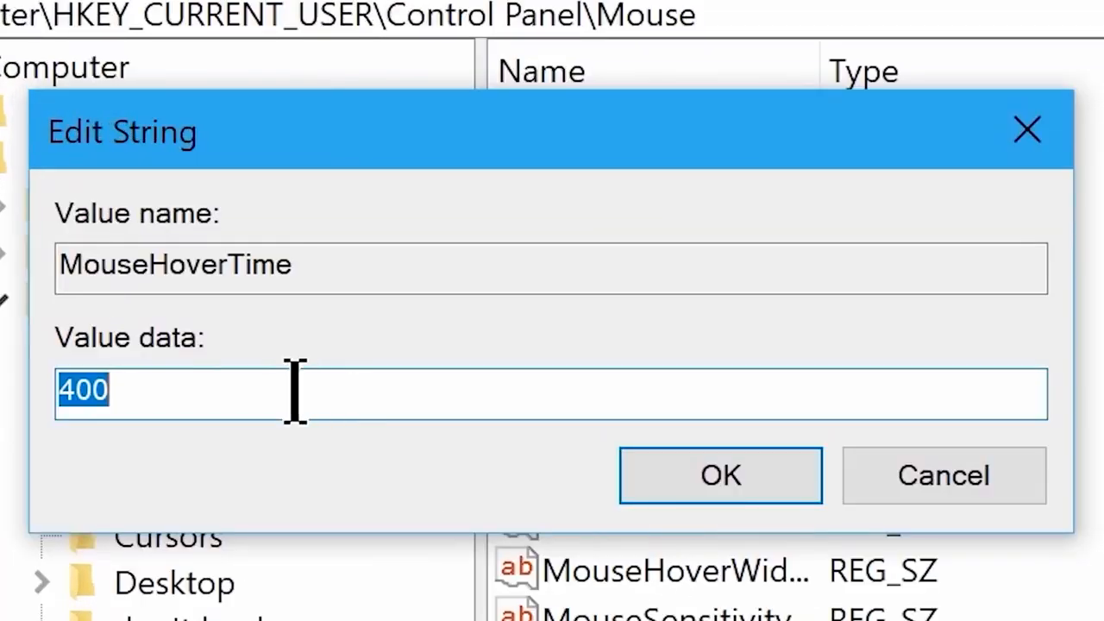
{"action": "type", "text": "10"}
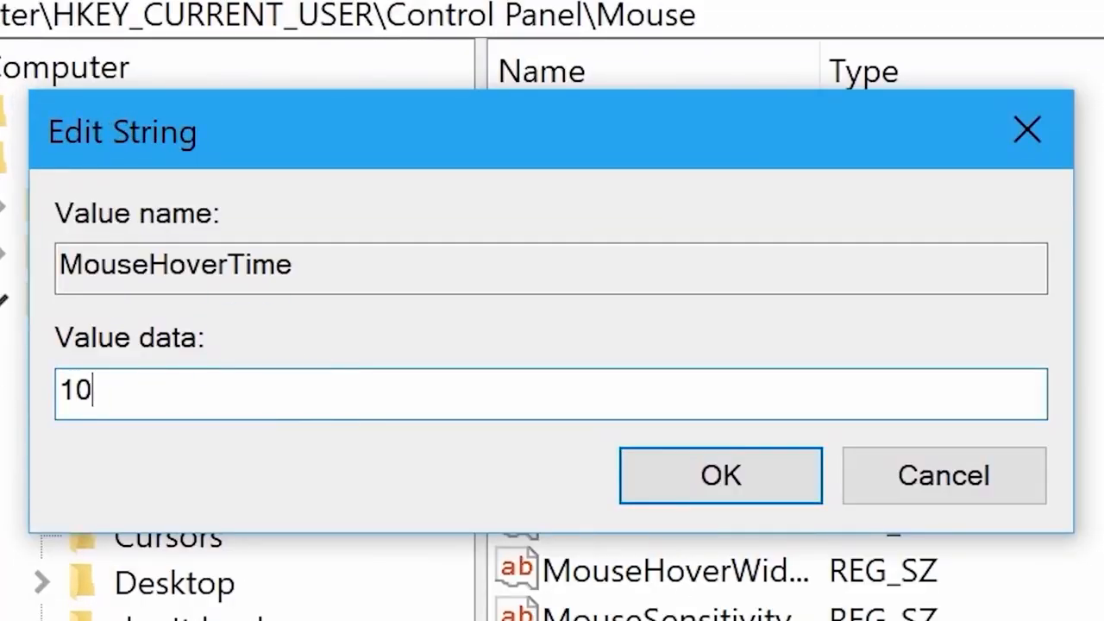
{"action": "left_click", "coordinate": [719, 475]}
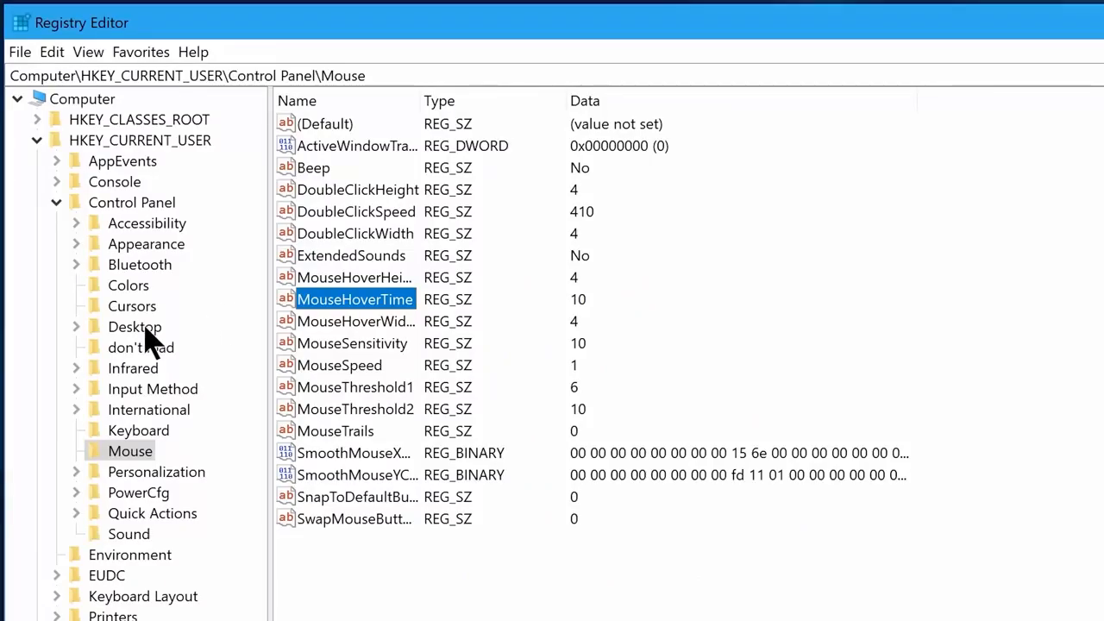
- Set the MenuShowDelay value to 10 in the HKEY_CURRENT_USER\Control Panel\Desktop key
{"action": "left_click", "coordinate": [141, 333]}
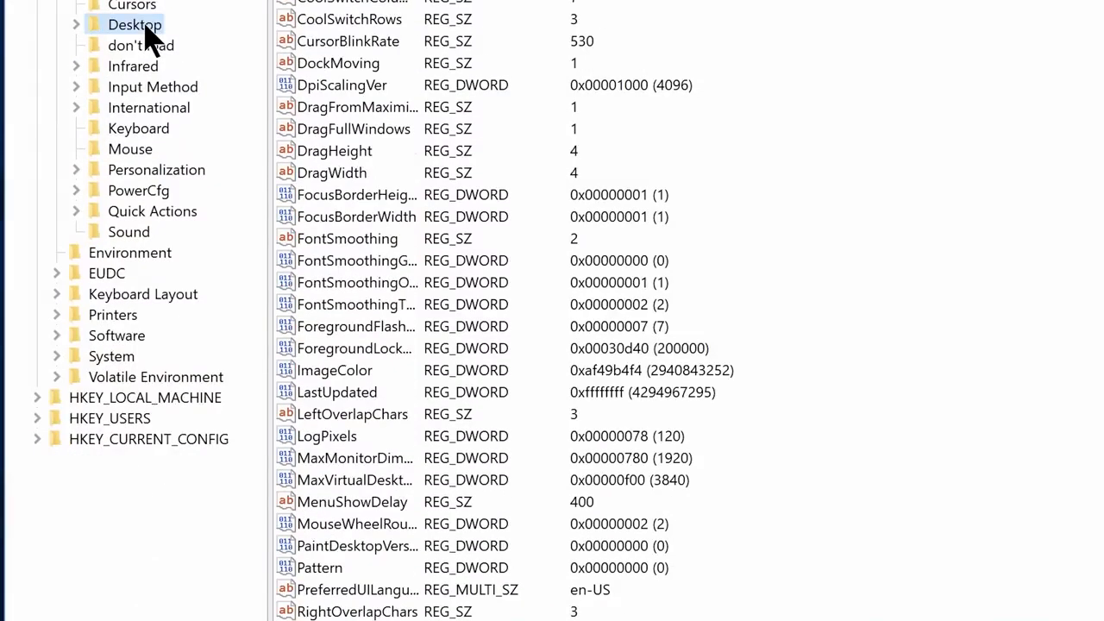
{"action": "left_click", "coordinate": [338, 504]}
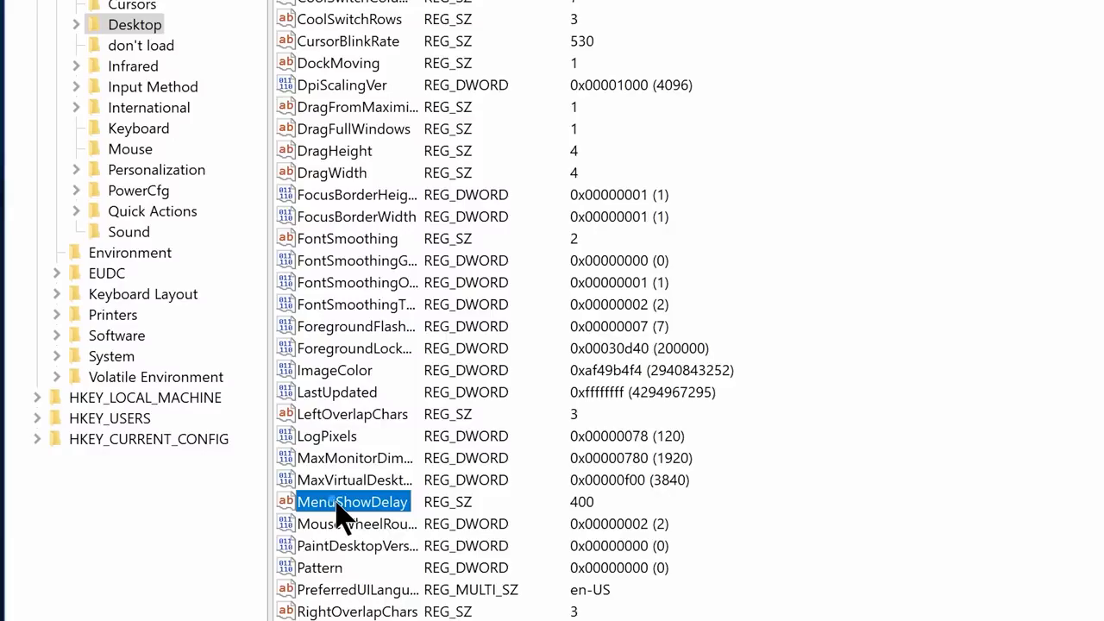
{"action": "double_click", "coordinate": [338, 504]}
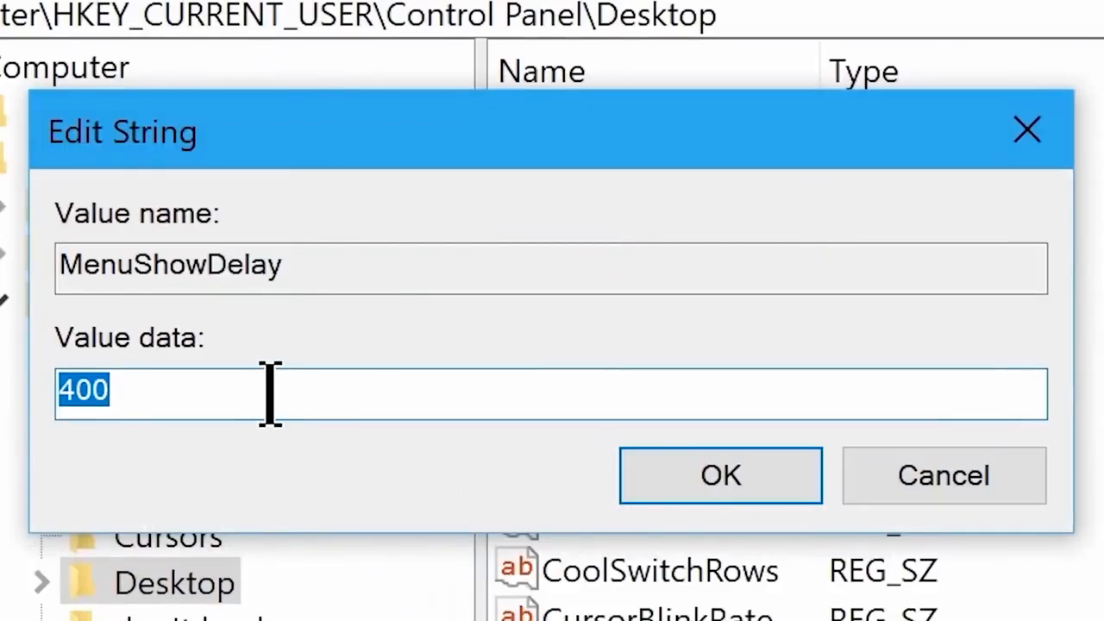
{"action": "double_click", "coordinate": [270, 393]}
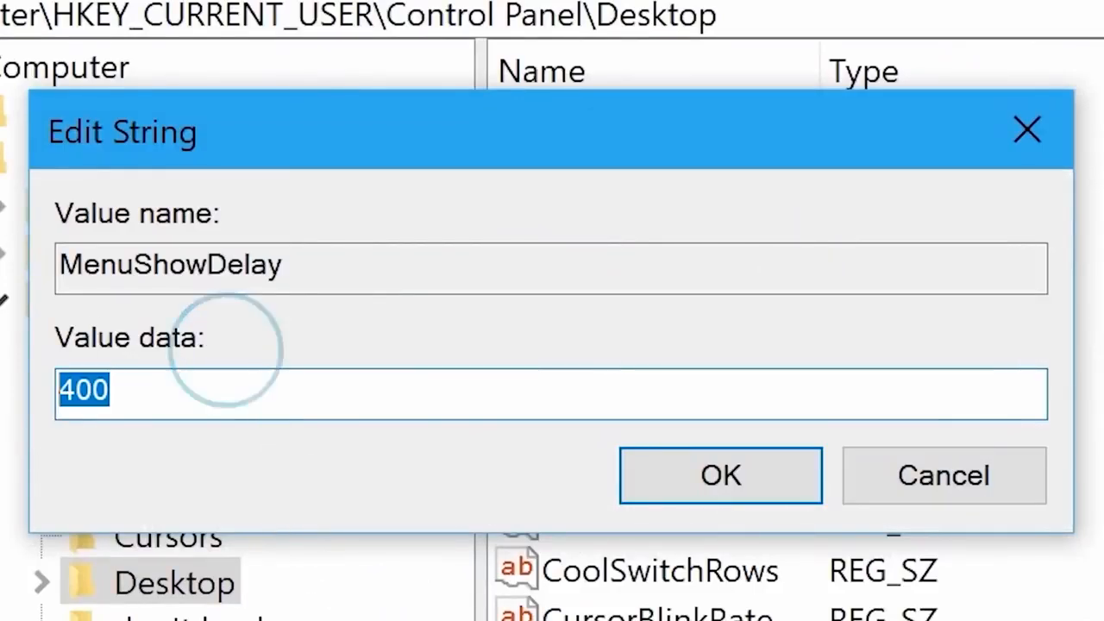
{"action": "type", "text": "10"}
{"action": "left_click", "coordinate": [695, 475]}
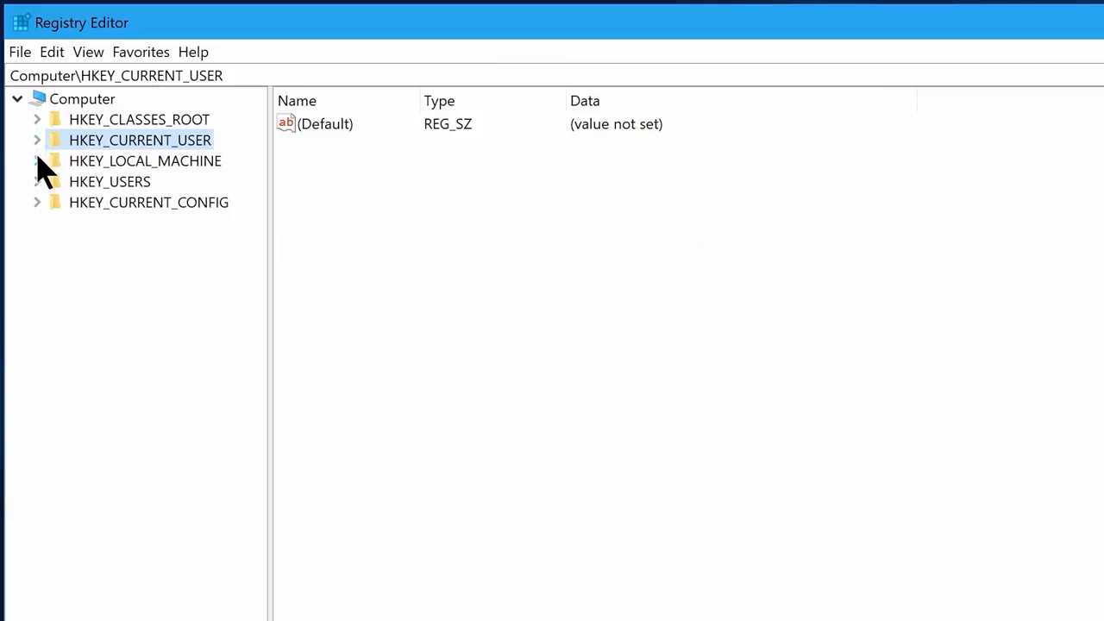
- Open the registry key HKEY_LOCAL_MACHINE\SOFTWARE\Microsoft\Windows NT\CurrentVersion\Multimedia\SystemProfile
{"action": "left_click", "coordinate": [37, 160]}
{"action": "left_click", "coordinate": [56, 285]}
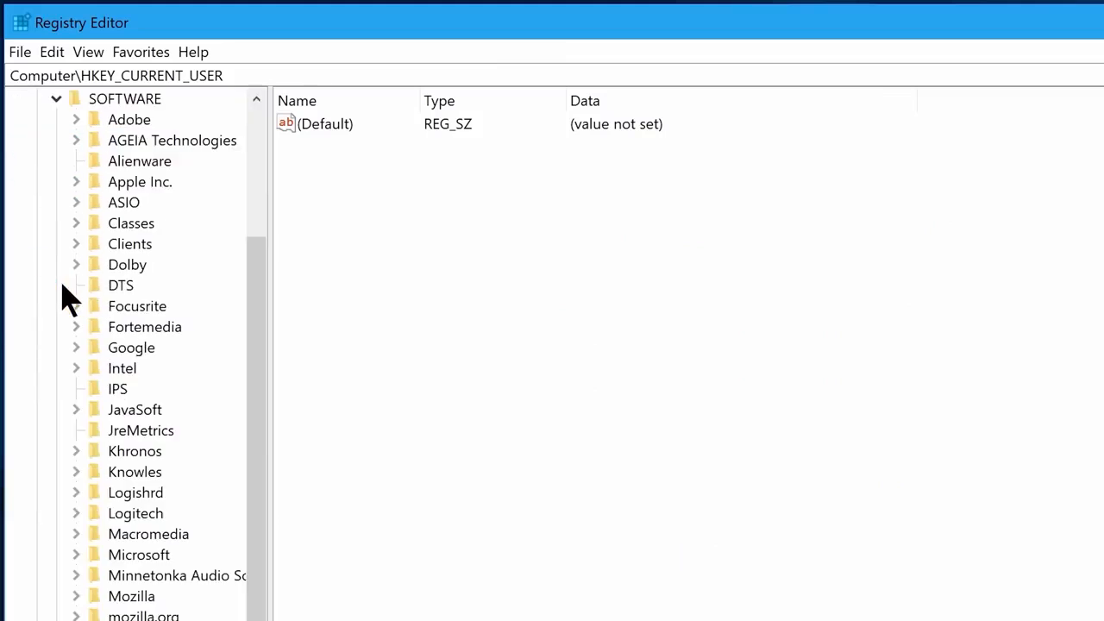
{"action": "left_click", "coordinate": [76, 555]}
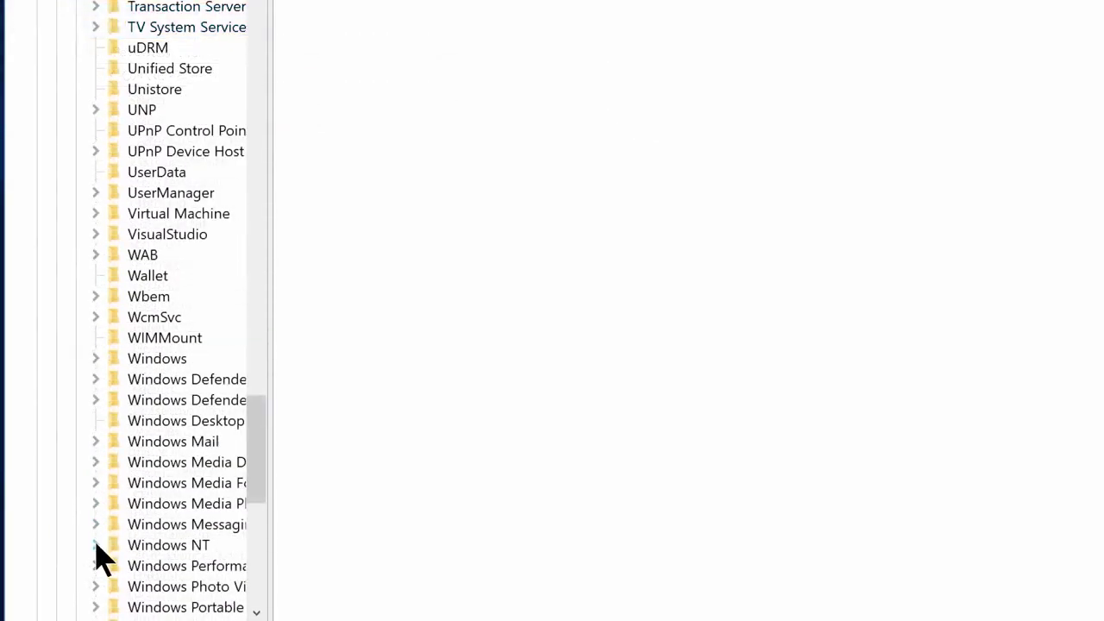
{"action": "left_click", "coordinate": [96, 545]}
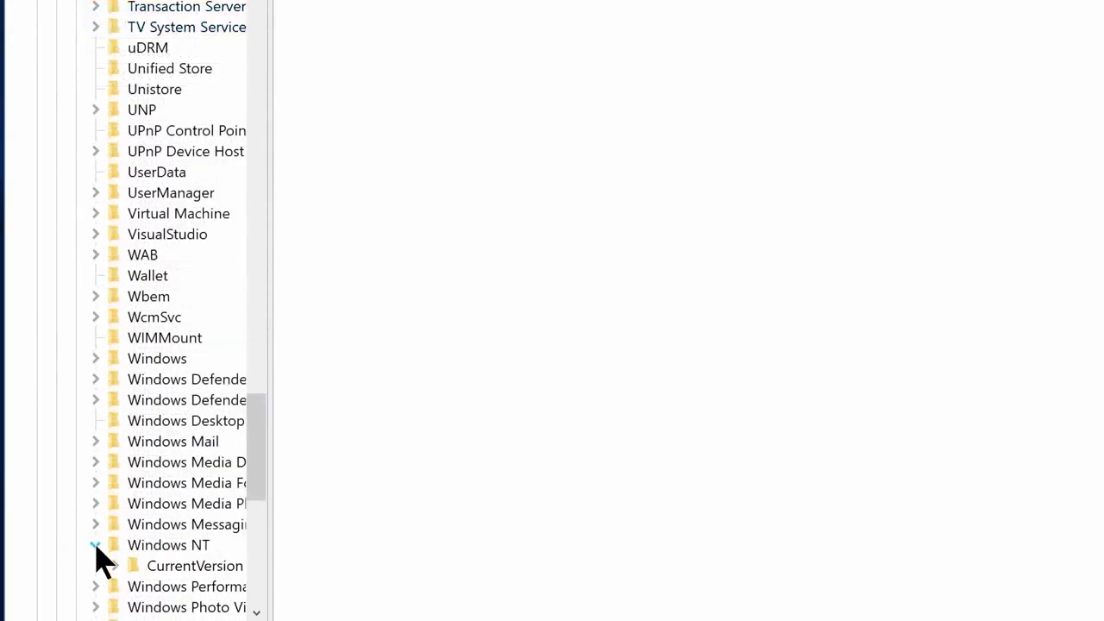
{"action": "left_click", "coordinate": [115, 566]}
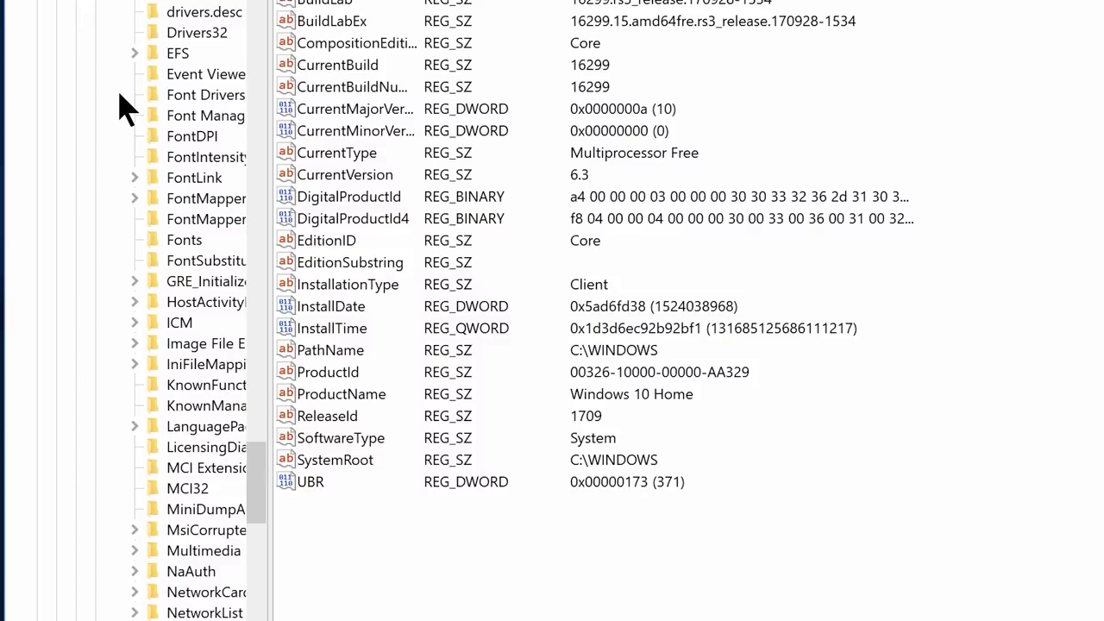
{"action": "left_click", "coordinate": [133, 550]}
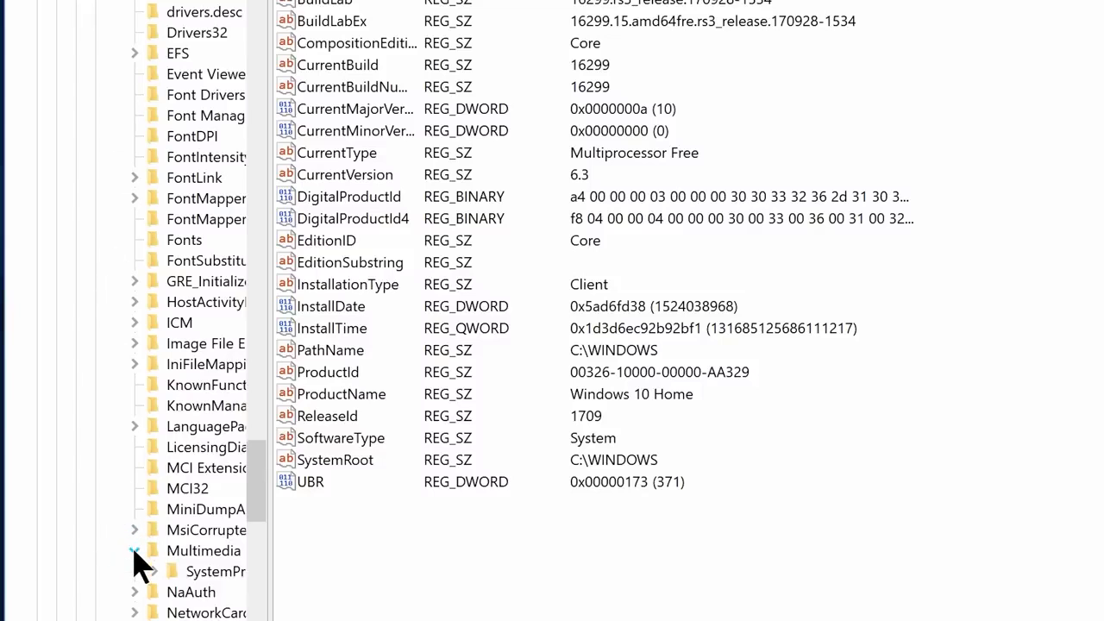
{"action": "double_click", "coordinate": [183, 572]}
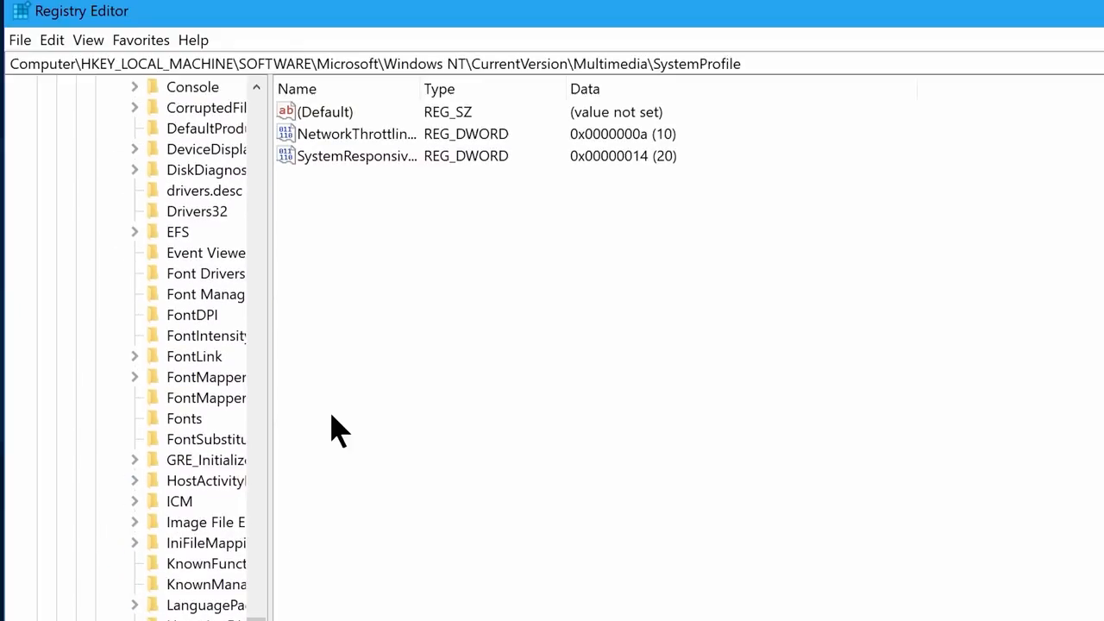
- Set the SystemResponsiveness value to 0 in the SystemProfile key
{"action": "double_click", "coordinate": [392, 170]}
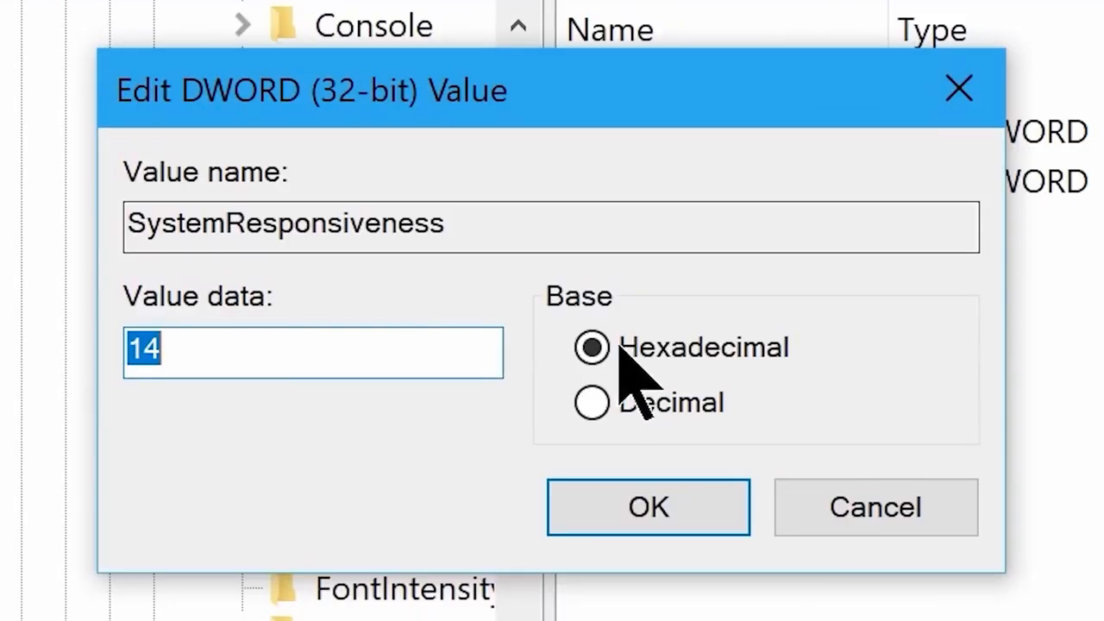
{"action": "left_click", "coordinate": [290, 240]}
{"action": "left_click_drag", "start_coordinate": [173, 242], "coordinate": [26, 244]}
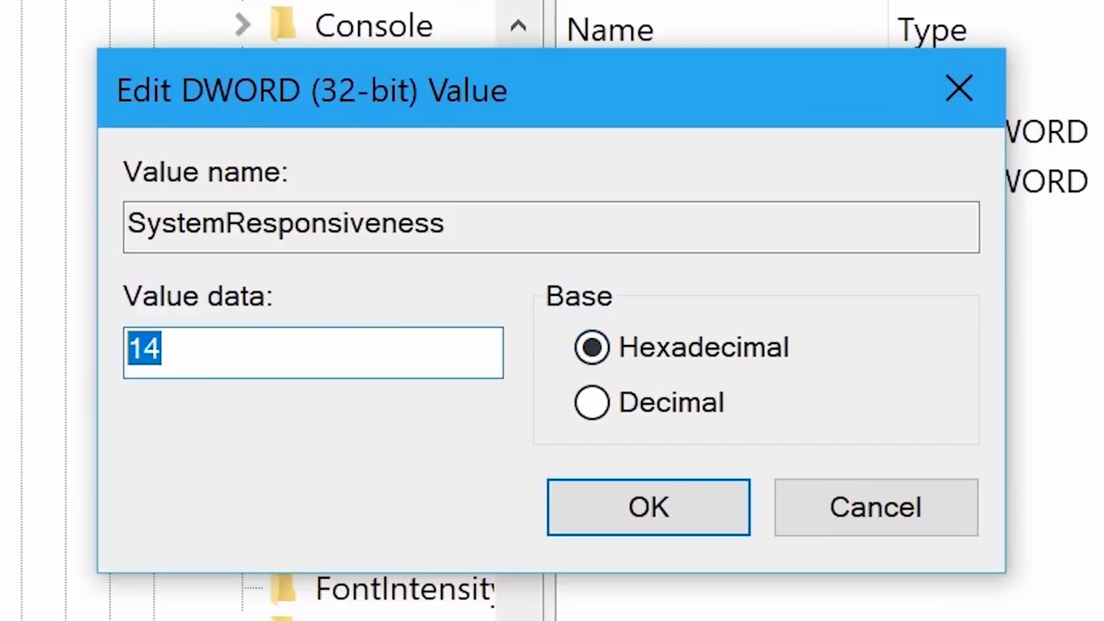
{"action": "type", "text": "0"}
{"action": "left_click", "coordinate": [638, 496]}
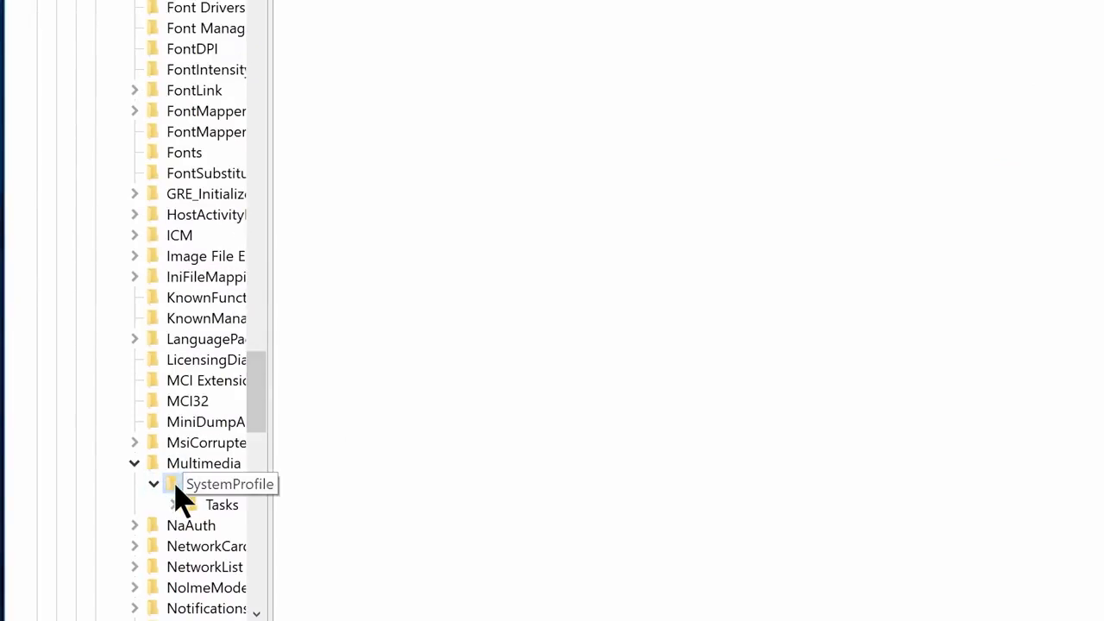
- Open the Games key under SystemProfile\Tasks and set its GPU Priority value to 8 hexadecimal
{"action": "left_click", "coordinate": [173, 505]}
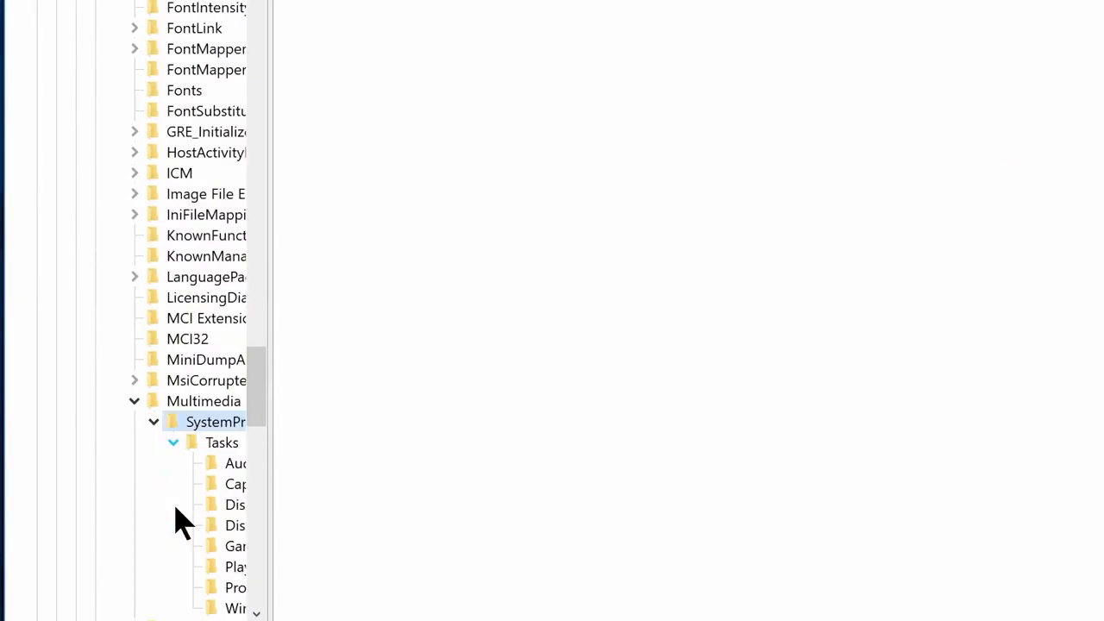
{"action": "left_click", "coordinate": [228, 547]}
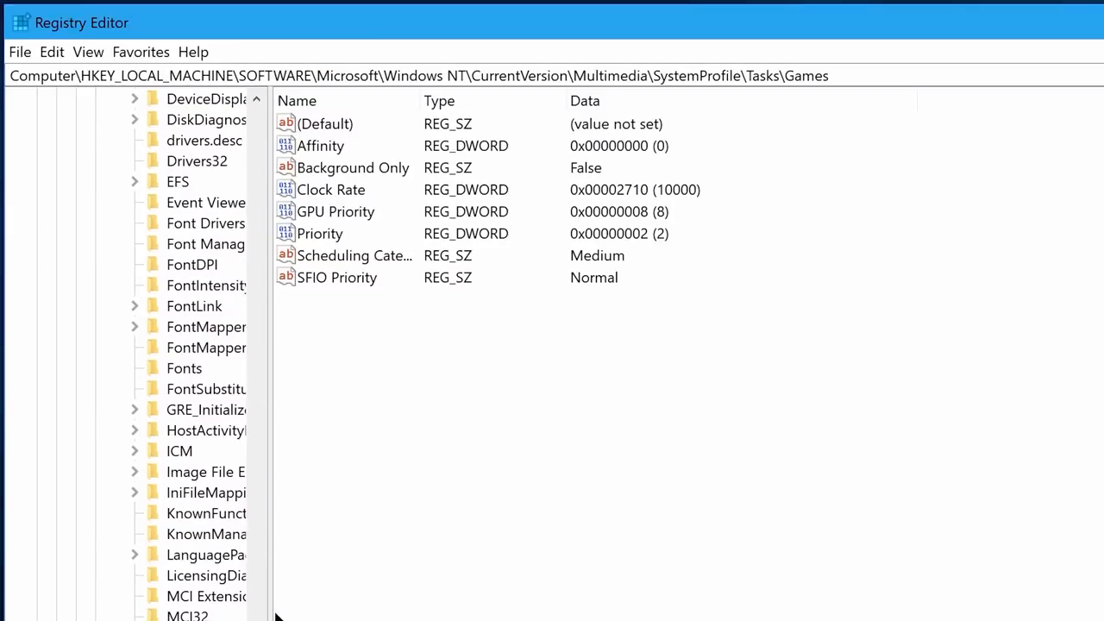
{"action": "double_click", "coordinate": [352, 211]}
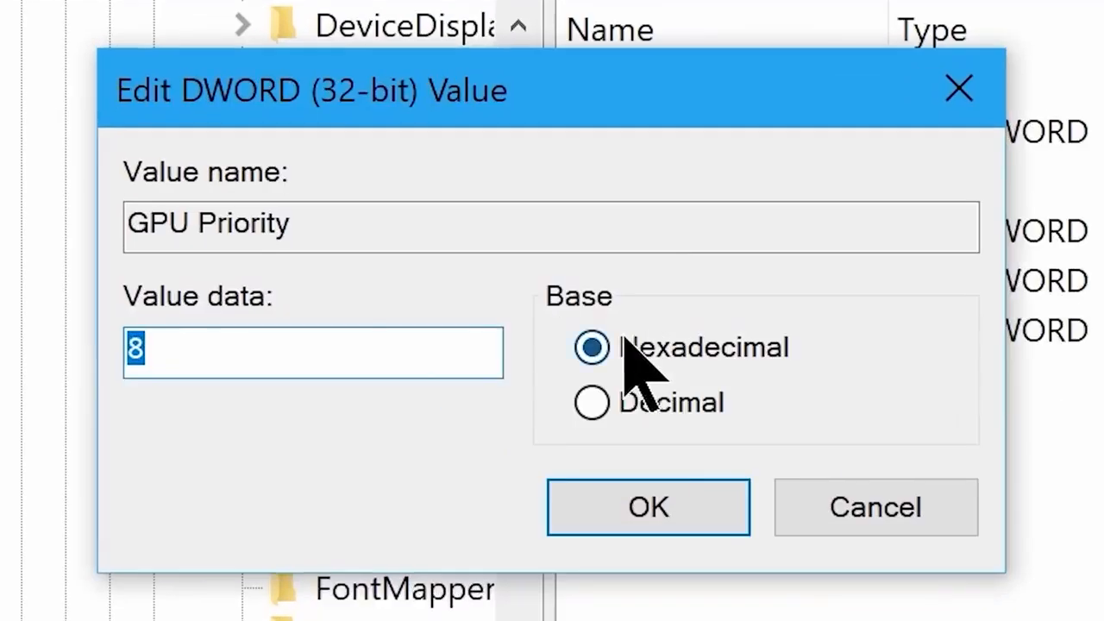
{"action": "left_click", "coordinate": [295, 243]}
{"action": "double_click", "coordinate": [207, 242]}
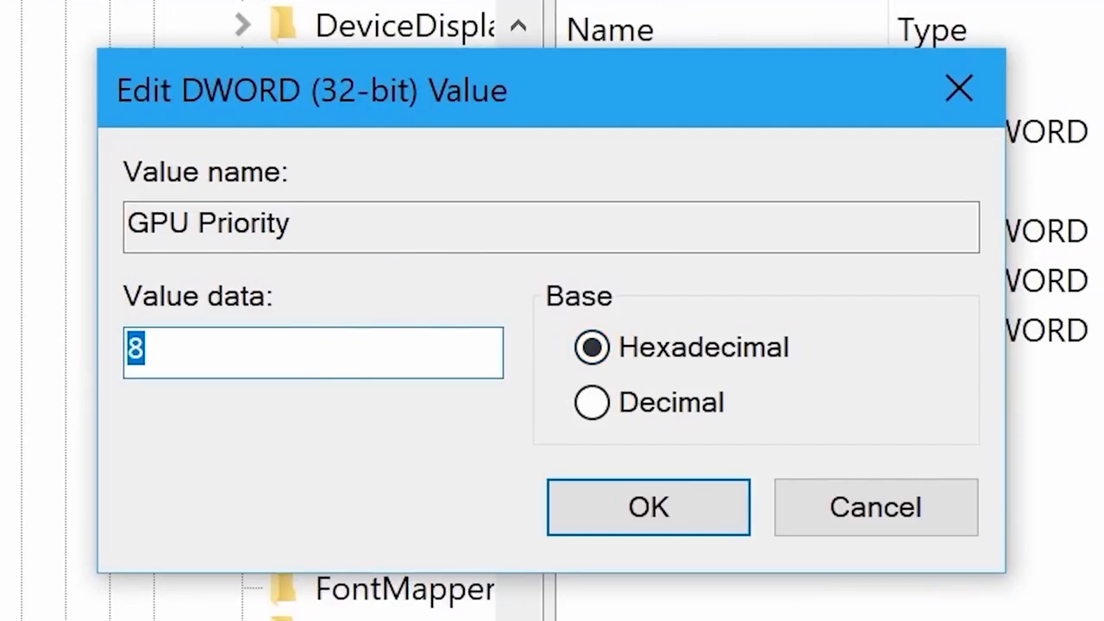
{"action": "left_click", "coordinate": [591, 523]}
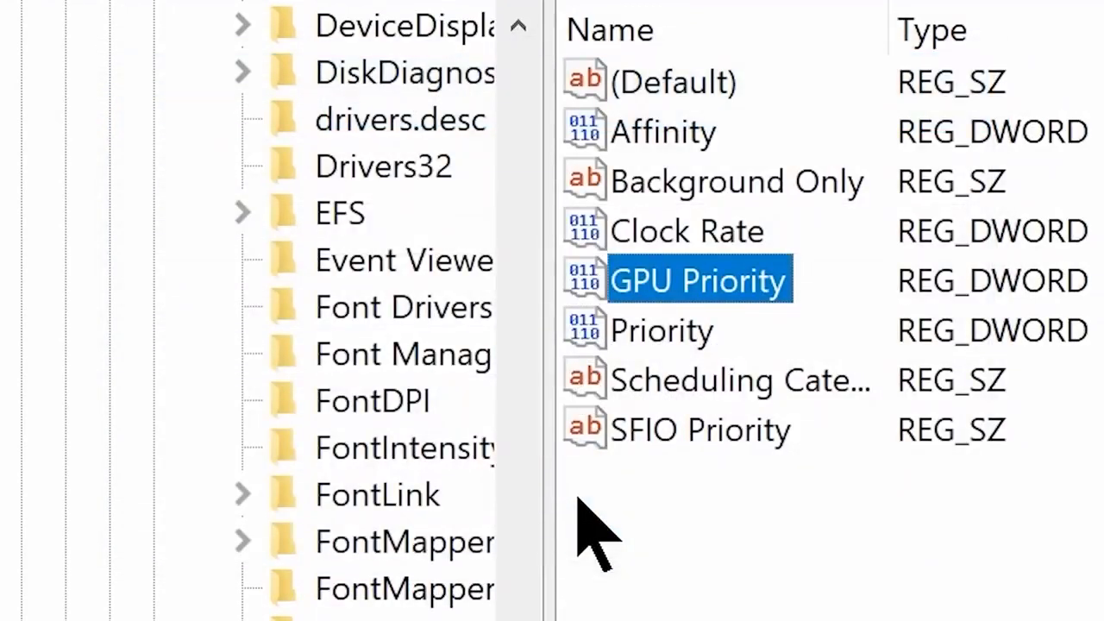
- Set the Priority value of the Games key to 6 and close the Registry Editor
{"action": "double_click", "coordinate": [652, 333]}
{"action": "left_click", "coordinate": [603, 346]}
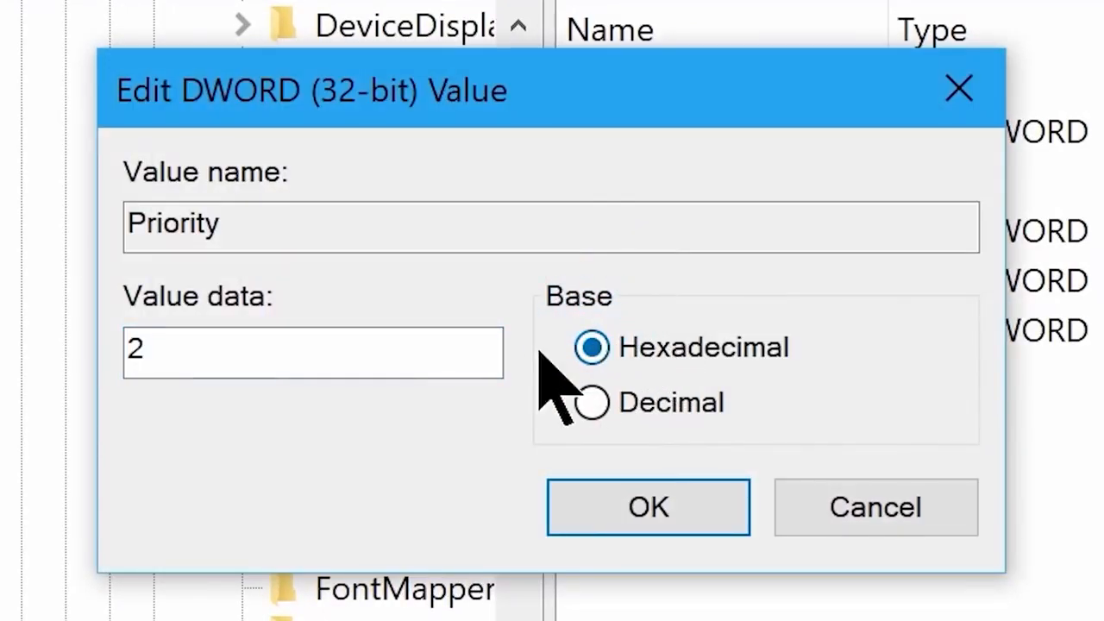
{"action": "key", "text": "shift+Tab"}
{"action": "type", "text": "6"}
{"action": "left_click", "coordinate": [617, 500]}
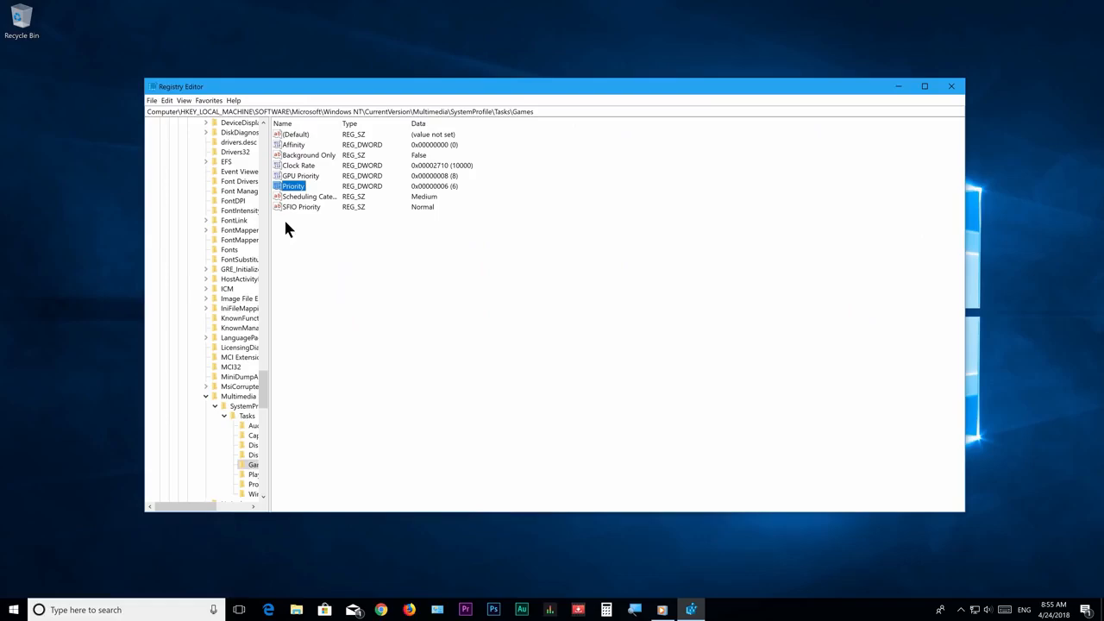
{"action": "left_click", "coordinate": [953, 90]}
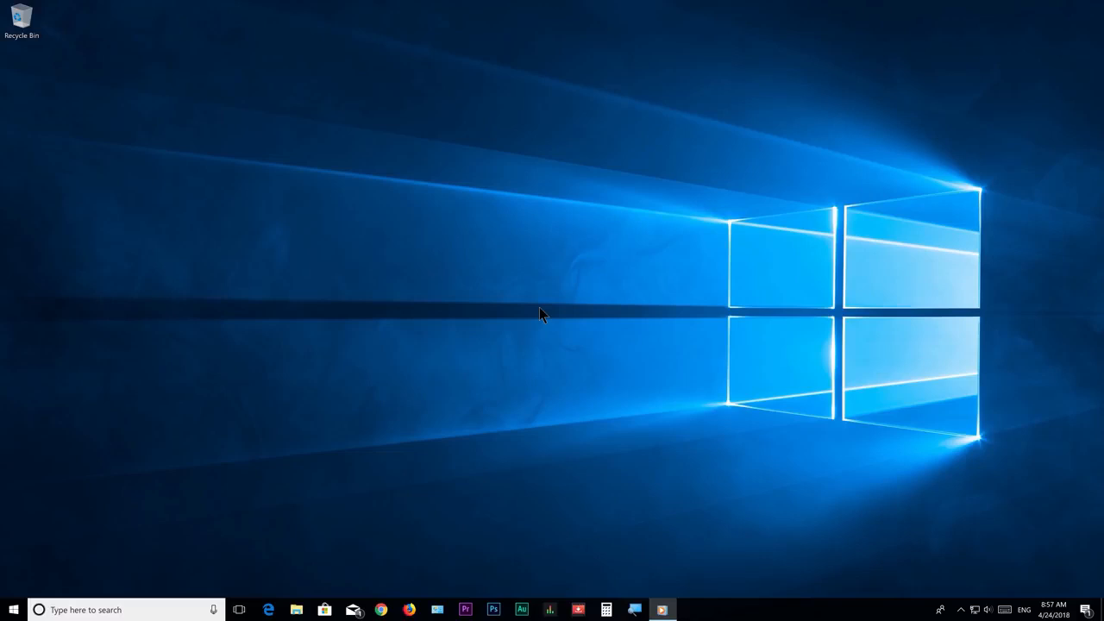
- Open System Configuration by running "msconfig"
{"action": "key", "text": "super+r"}
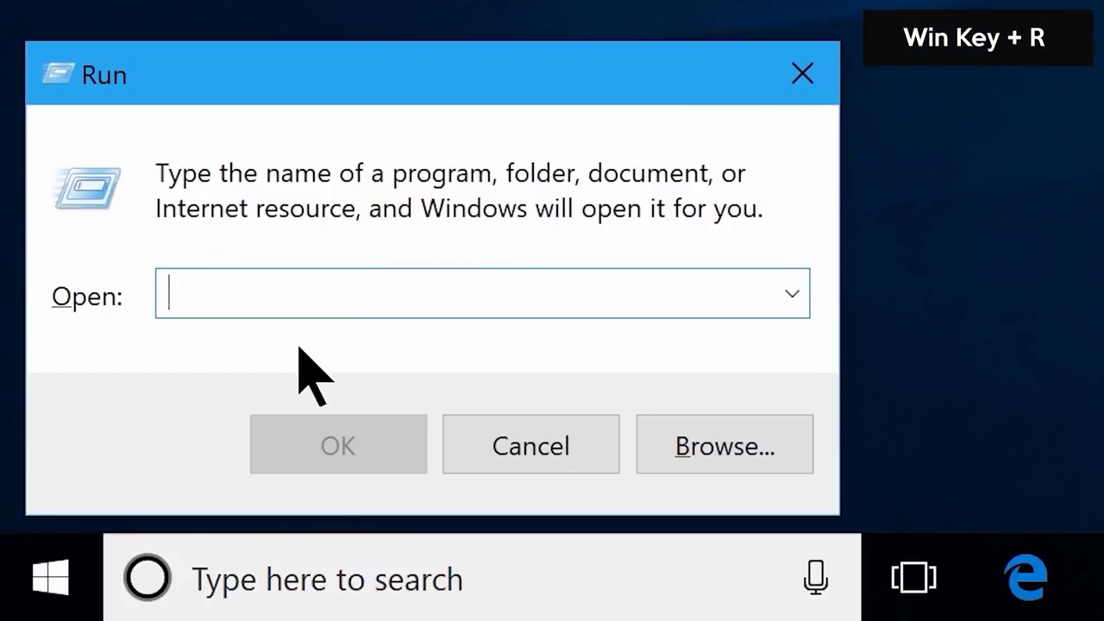
{"action": "type", "text": "mscon"}
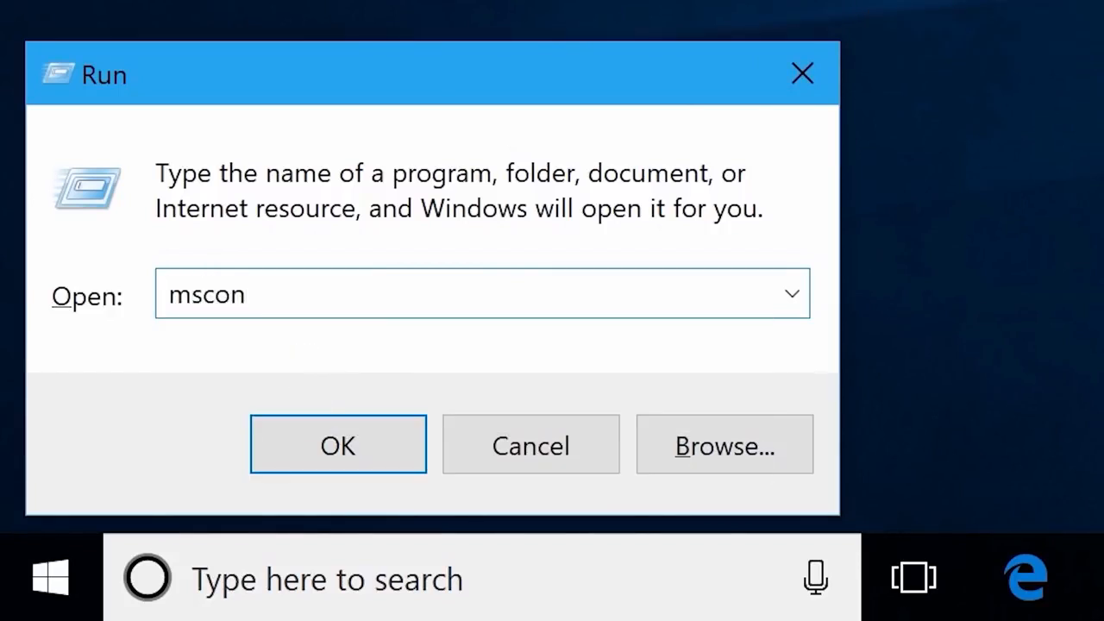
{"action": "type", "text": "fig"}
{"action": "left_click", "coordinate": [337, 451]}
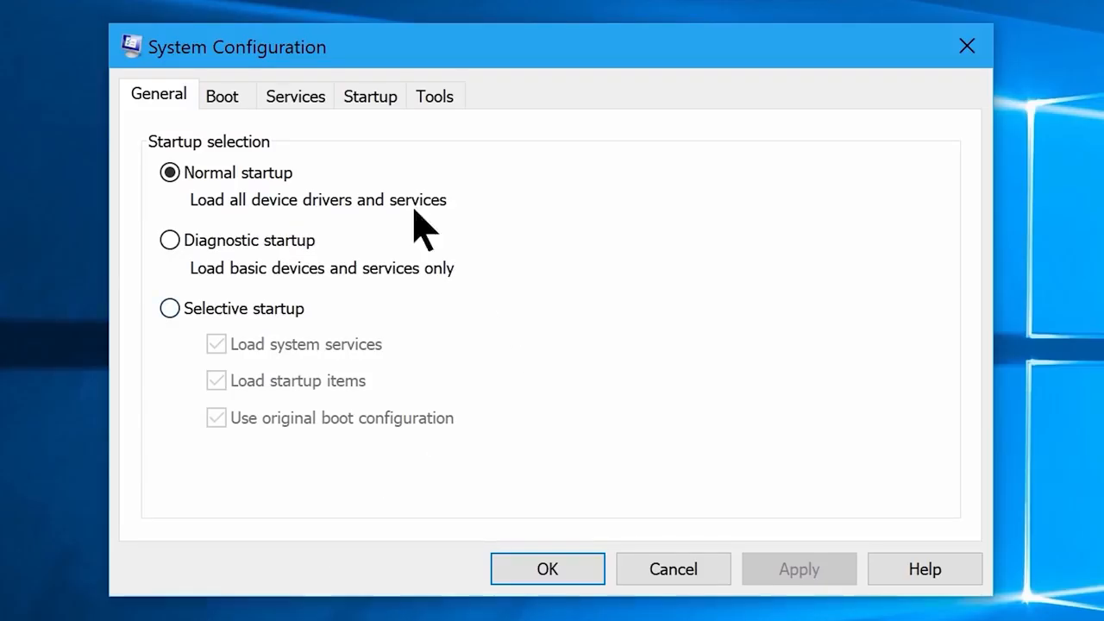
- Show the list of services with all Microsoft services hidden and look through the remaining ones
{"action": "left_click", "coordinate": [296, 99]}
{"action": "mouse_move", "coordinate": [943, 164]}
{"action": "left_mouse_down"}
{"action": "mouse_move", "coordinate": [939, 451]}
{"action": "mouse_move", "coordinate": [941, 159]}
{"action": "left_mouse_up"}
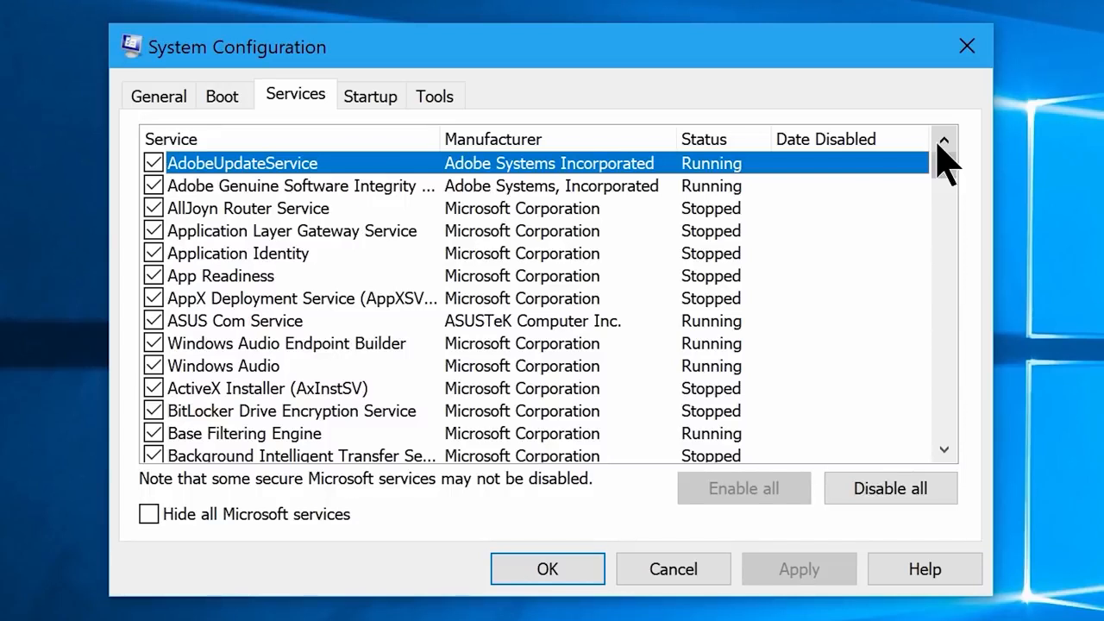
{"action": "left_click", "coordinate": [148, 514]}
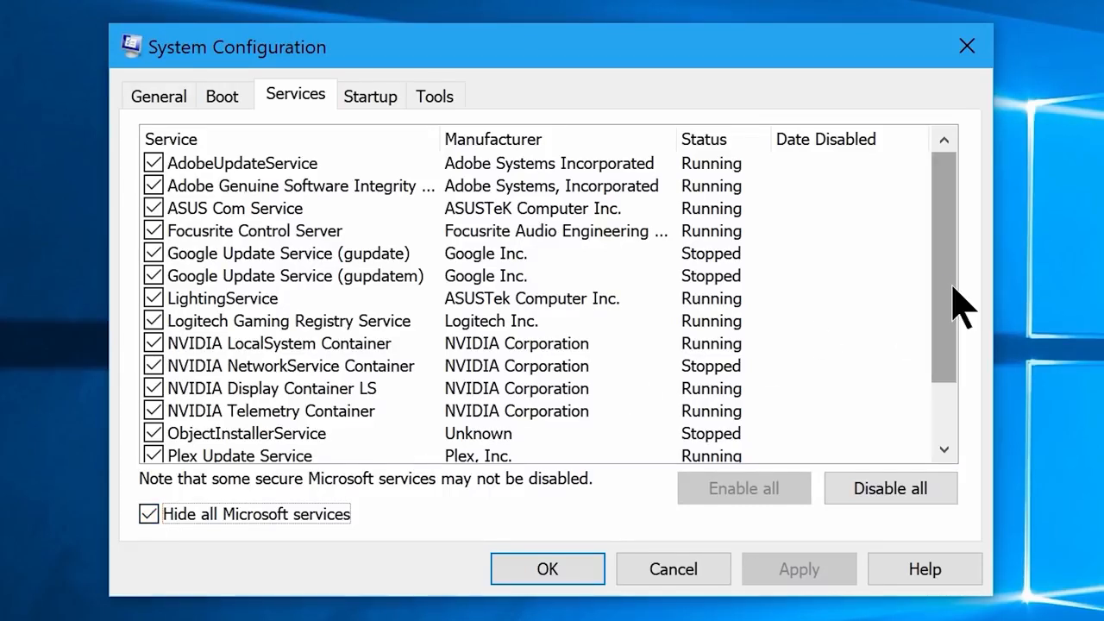
{"action": "left_click_drag", "start_coordinate": [953, 296], "coordinate": [958, 399]}
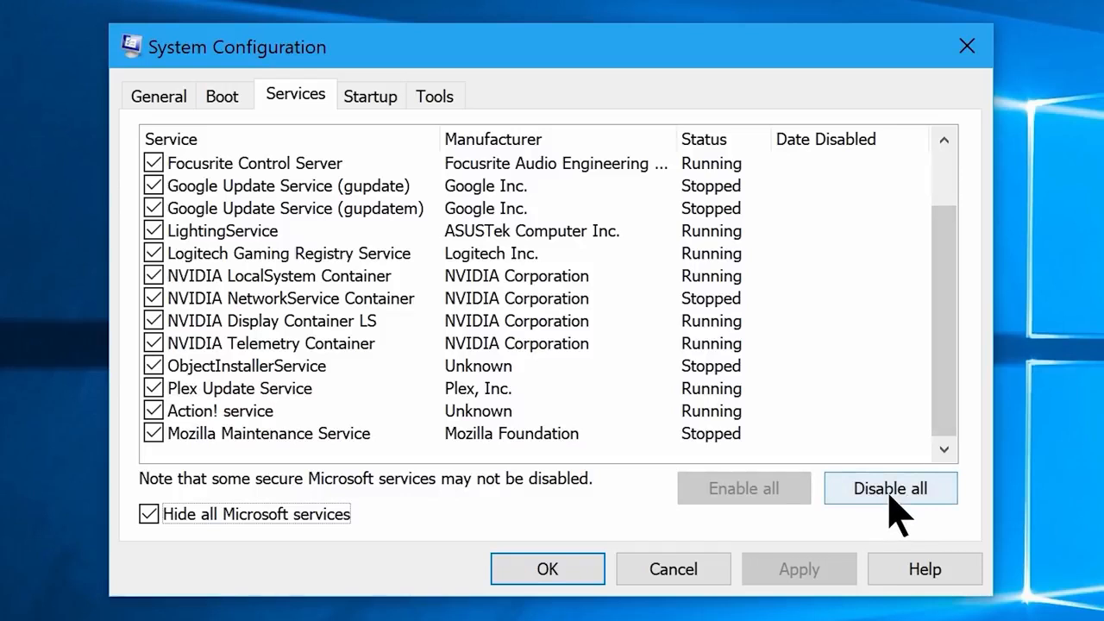
{"action": "left_click_drag", "start_coordinate": [937, 407], "coordinate": [943, 432]}
- Disable all the listed non-Microsoft services except Action! service, apply the change and close System Configuration
{"action": "left_click", "coordinate": [152, 411]}
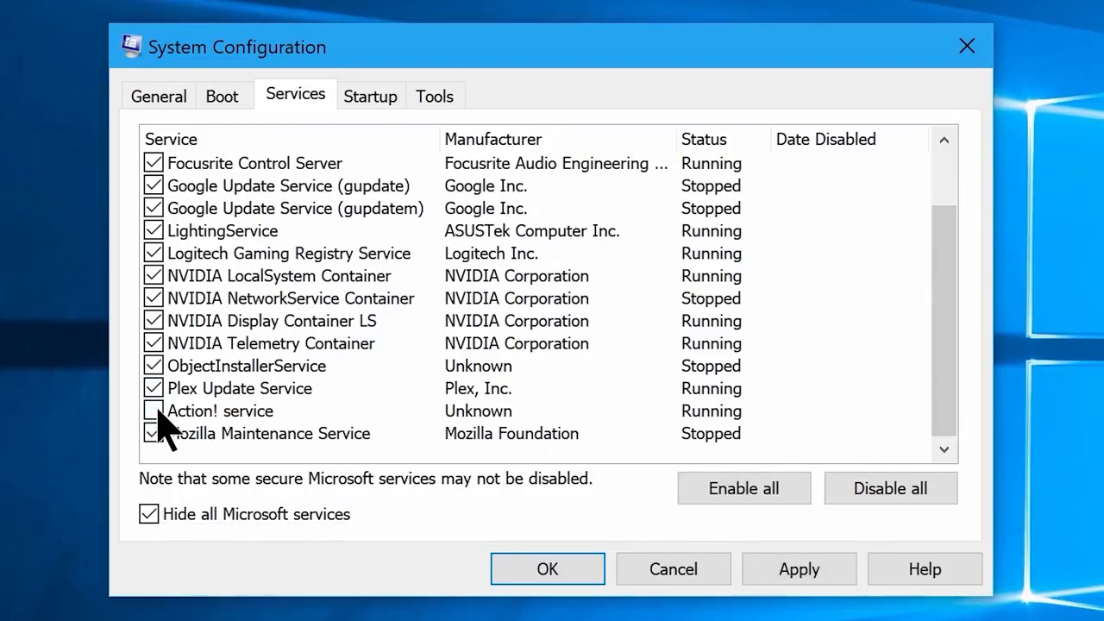
{"action": "left_click", "coordinate": [154, 389]}
{"action": "left_click", "coordinate": [881, 489]}
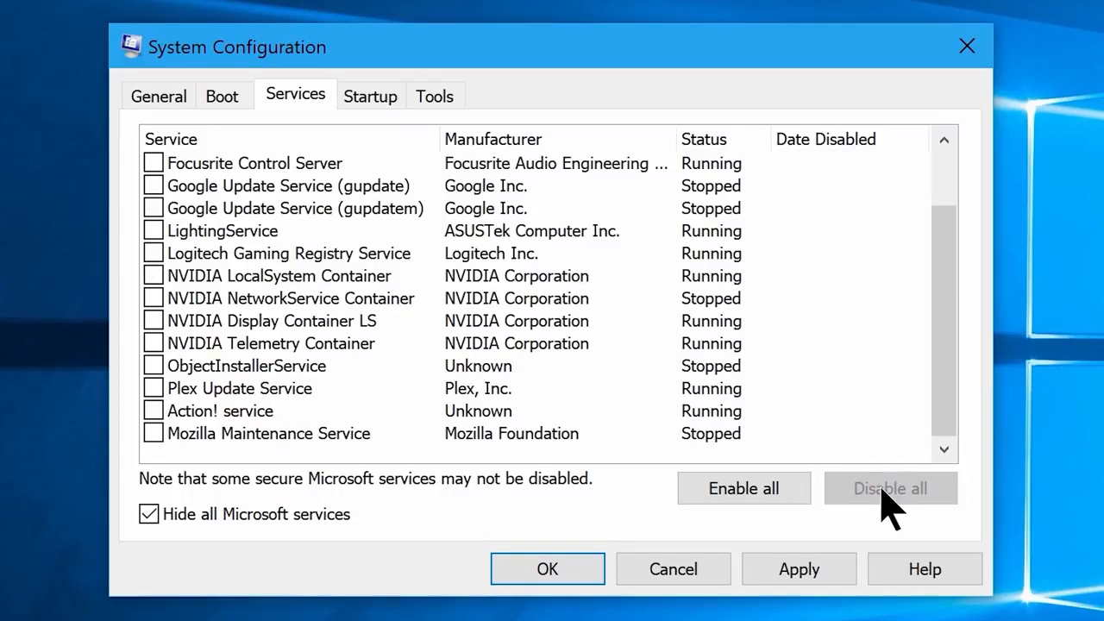
{"action": "left_click", "coordinate": [792, 565]}
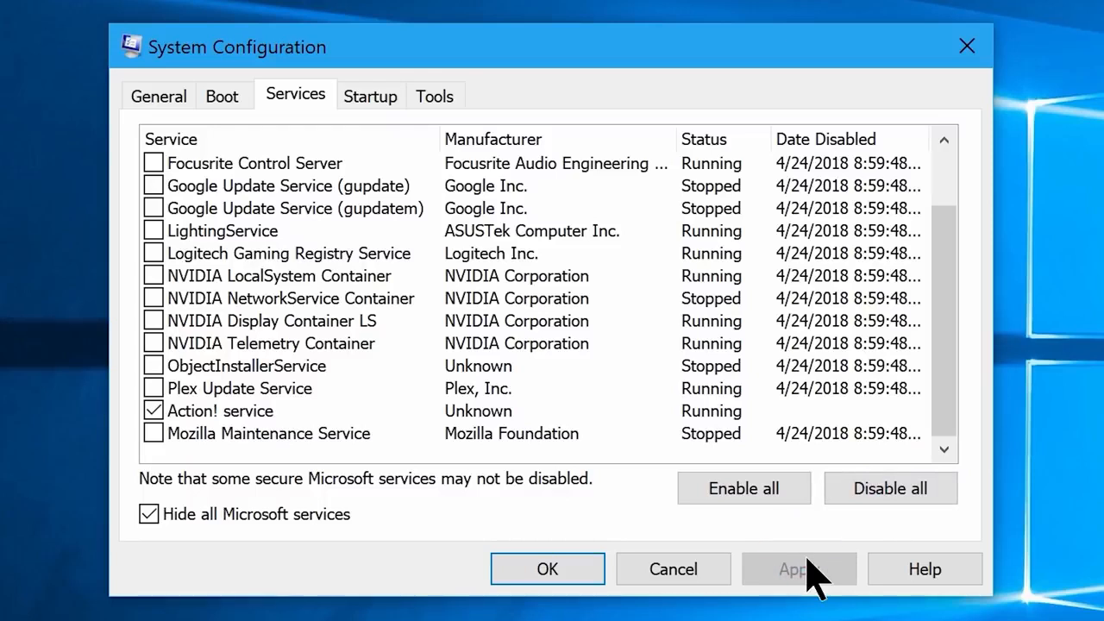
{"action": "left_click", "coordinate": [554, 571]}
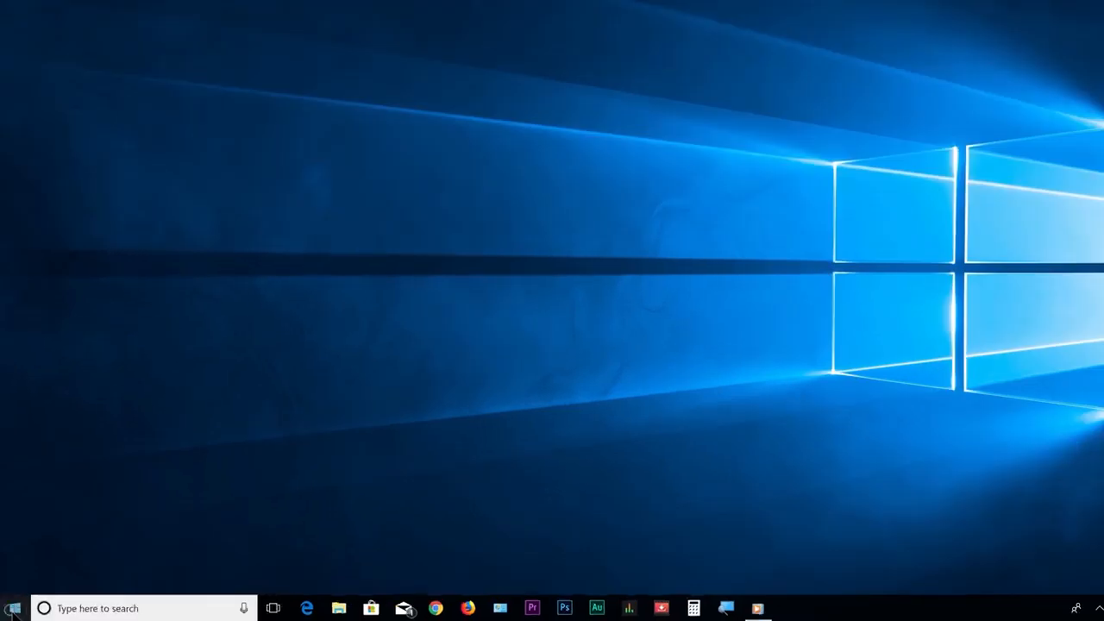
- Find "This pc" and open the Performance Options from its properties through the advanced system settings
{"action": "left_click", "coordinate": [12, 609]}
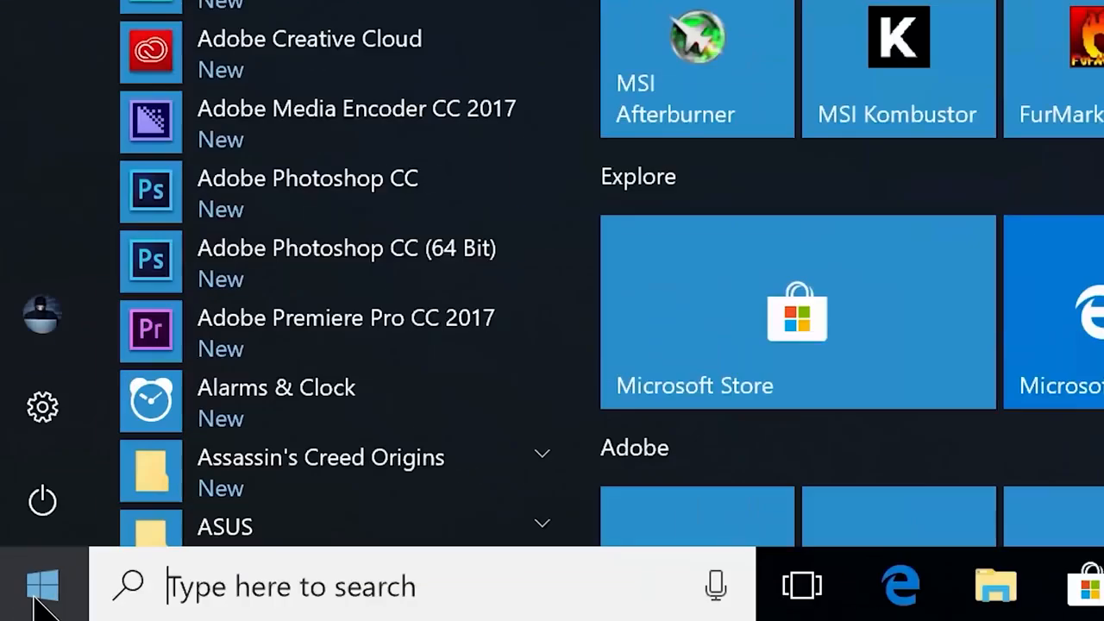
{"action": "type", "text": "This pc"}
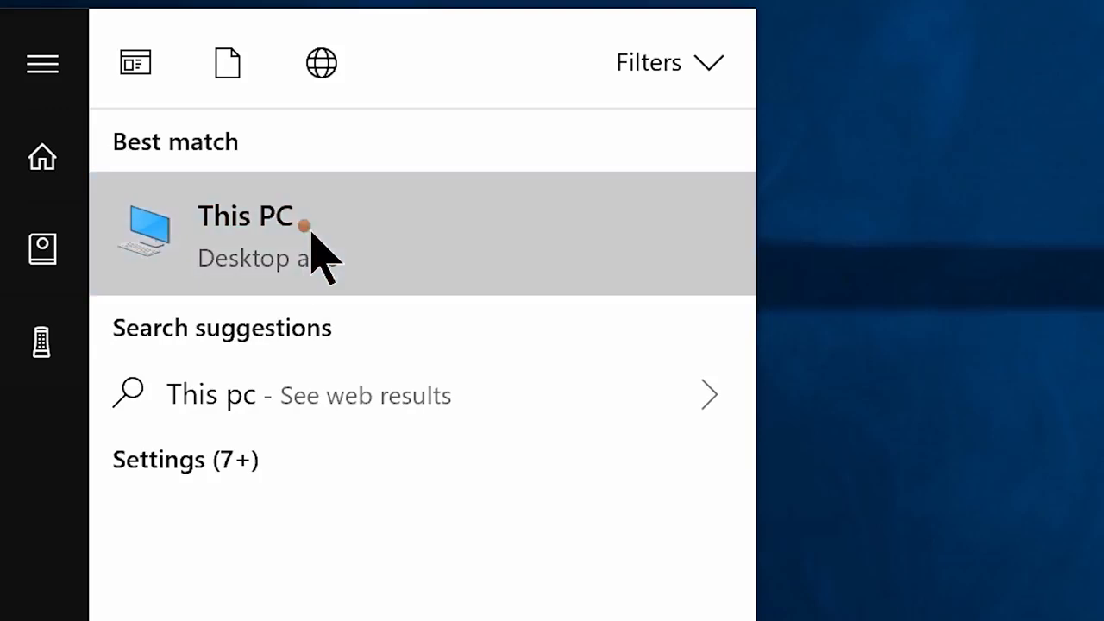
{"action": "right_click", "coordinate": [312, 235]}
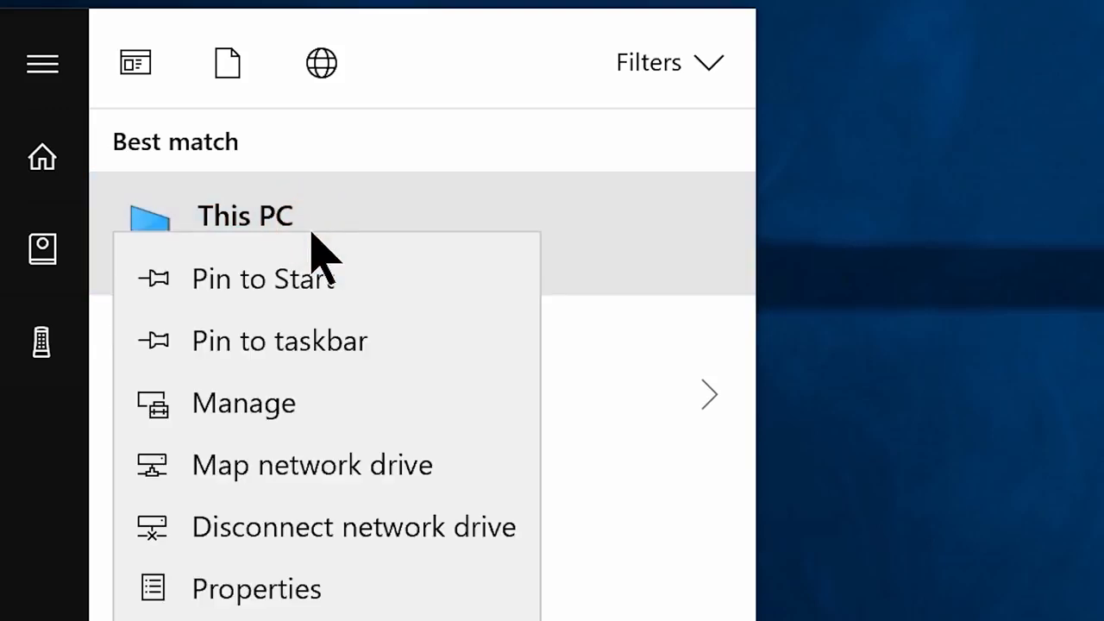
{"action": "left_click", "coordinate": [312, 595]}
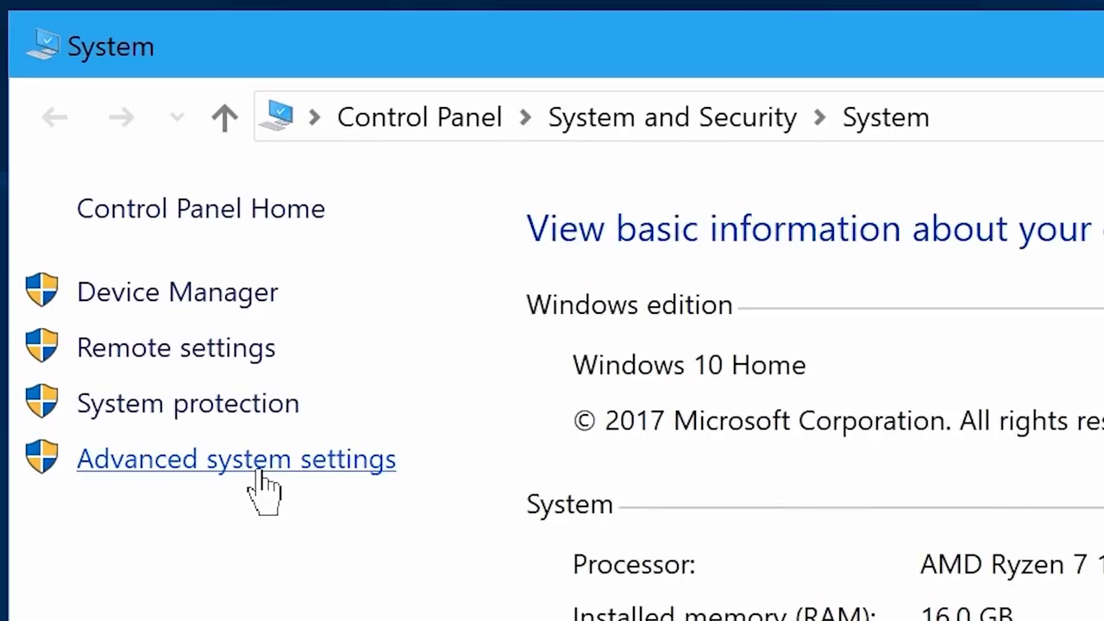
{"action": "left_click", "coordinate": [259, 473]}
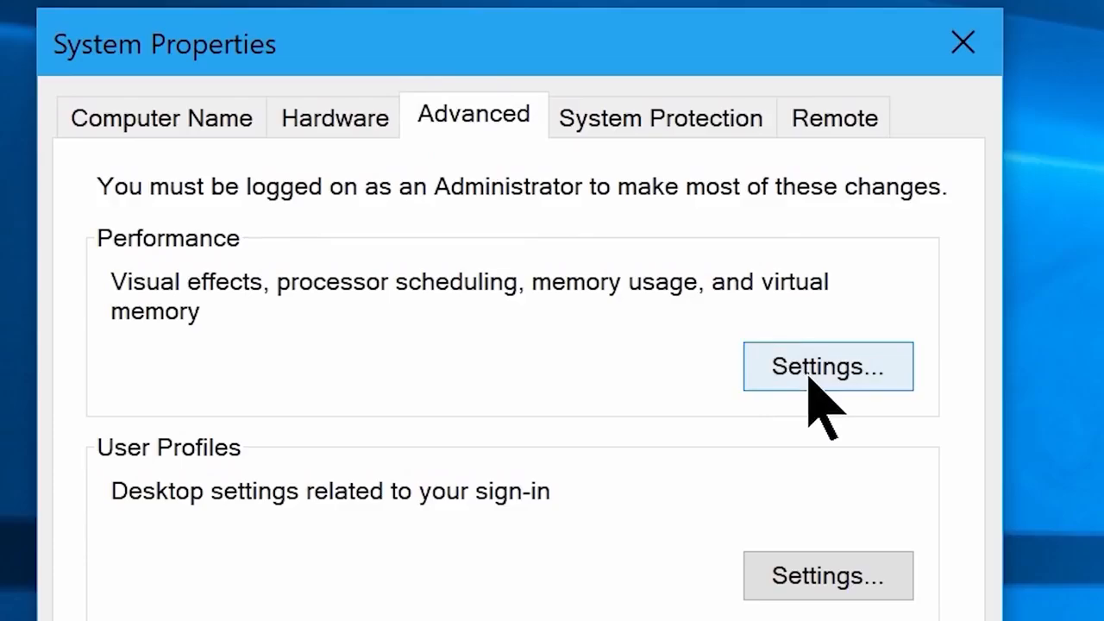
{"action": "left_click", "coordinate": [811, 384]}
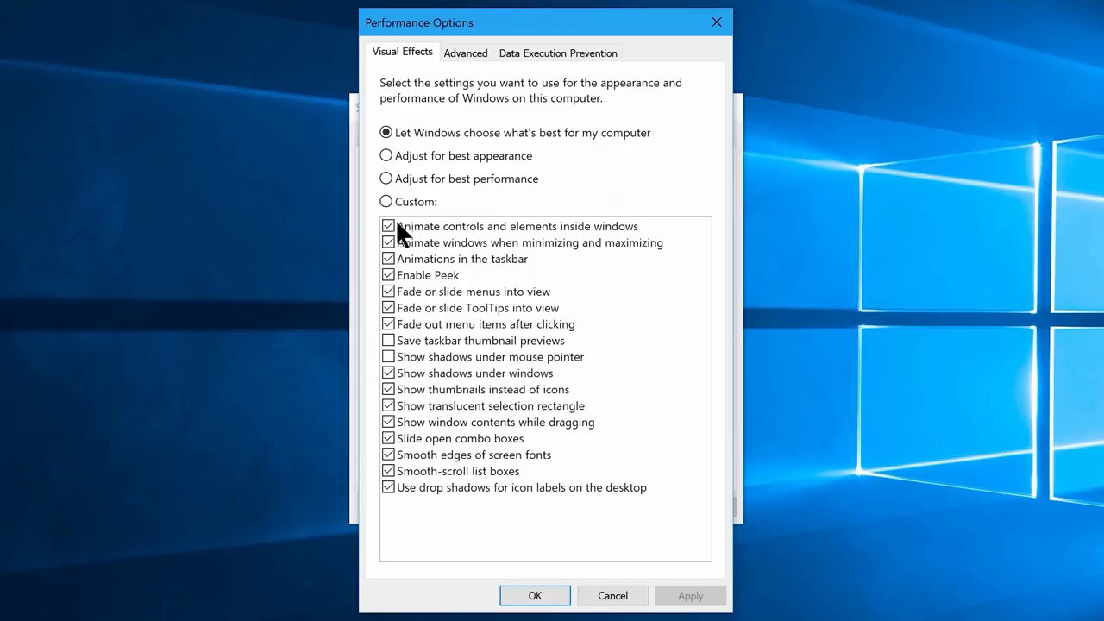
- Turn off all the visual effects, from window animations through to drop shadows for icon labels on the desktop
{"action": "left_click", "coordinate": [388, 226]}
{"action": "left_click", "coordinate": [388, 259]}
{"action": "left_click", "coordinate": [388, 275]}
{"action": "left_click", "coordinate": [388, 308]}
{"action": "left_click", "coordinate": [388, 324]}
{"action": "left_click", "coordinate": [388, 373]}
{"action": "left_click", "coordinate": [388, 389]}
{"action": "left_click", "coordinate": [388, 422]}
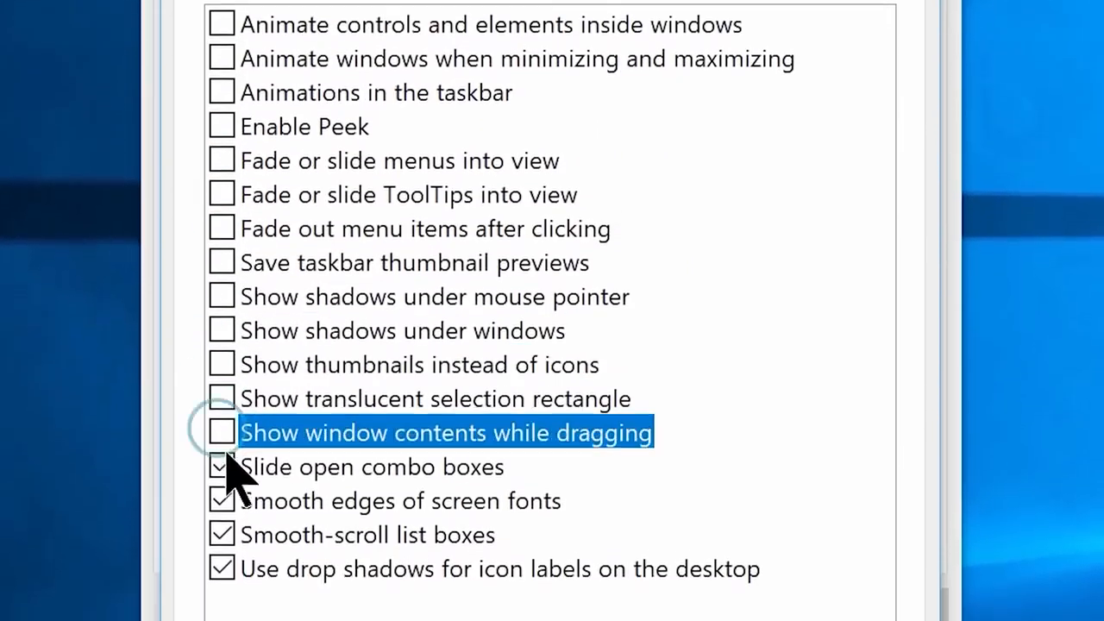
{"action": "left_click", "coordinate": [221, 466]}
{"action": "left_click", "coordinate": [221, 501]}
{"action": "left_click", "coordinate": [222, 535]}
{"action": "left_click", "coordinate": [221, 569]}
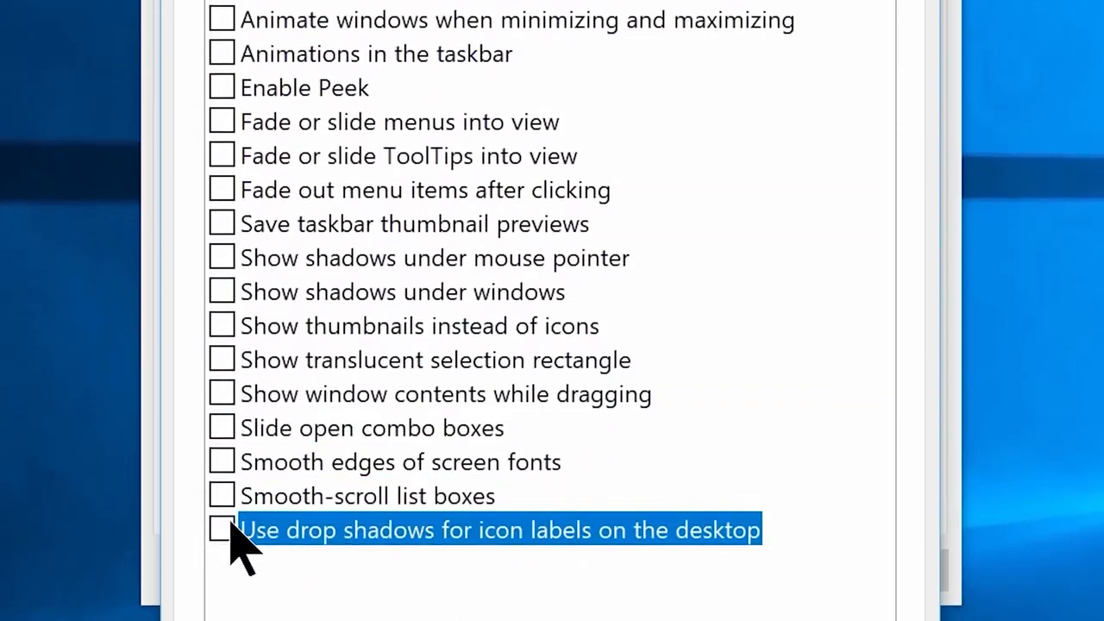
- Enable only Smooth edges of screen fonts and Show shadows under mouse pointer, and apply the visual effects settings
{"action": "left_click", "coordinate": [220, 462]}
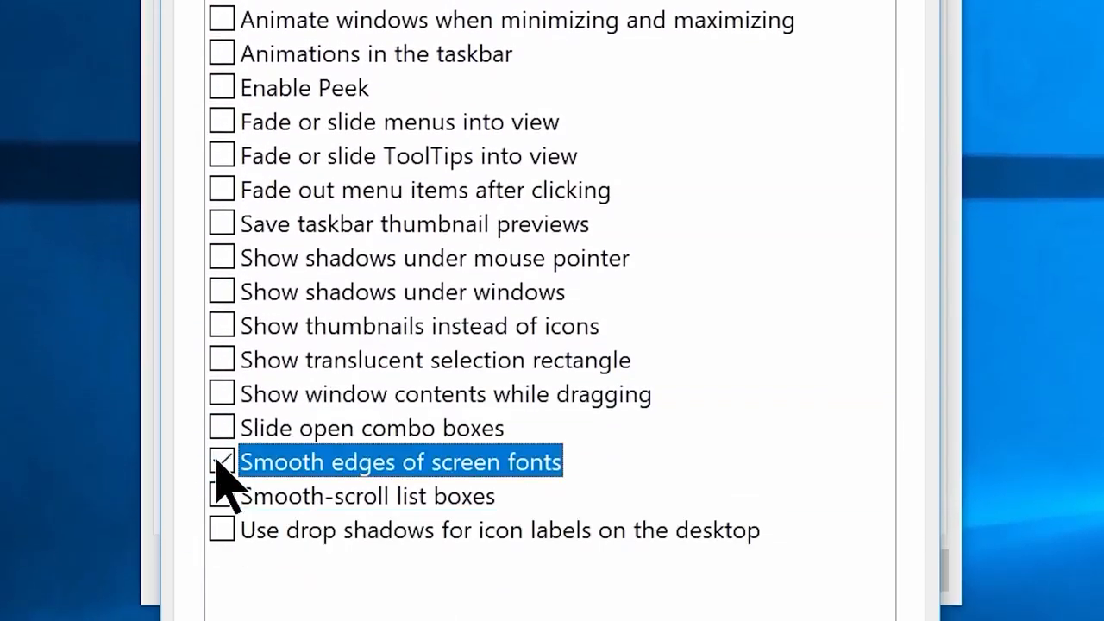
{"action": "left_click", "coordinate": [222, 258]}
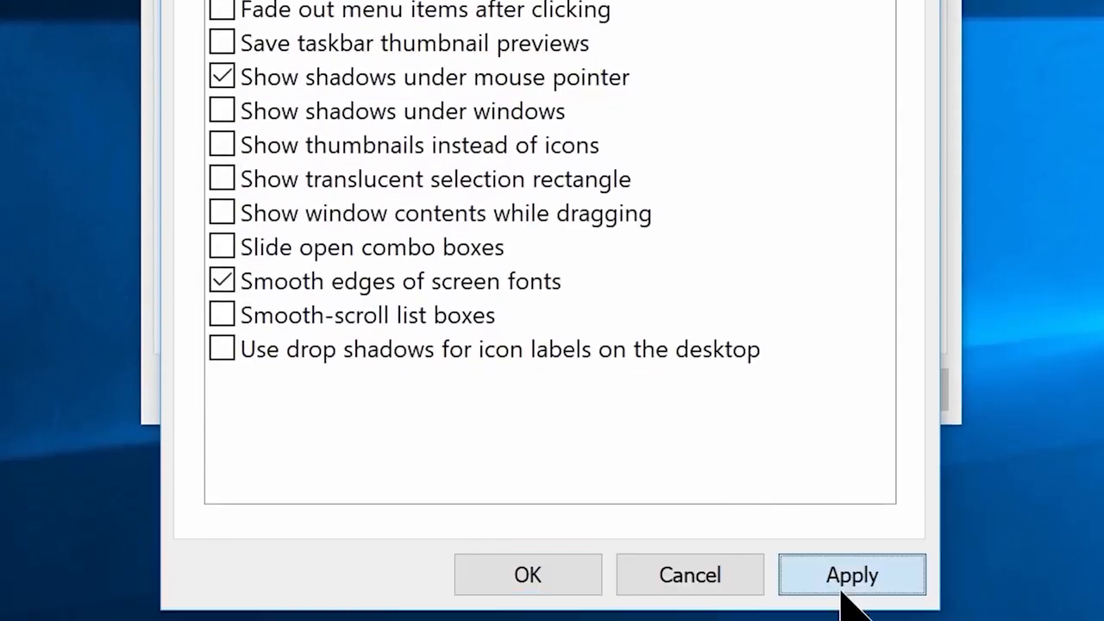
{"action": "left_click", "coordinate": [843, 578]}
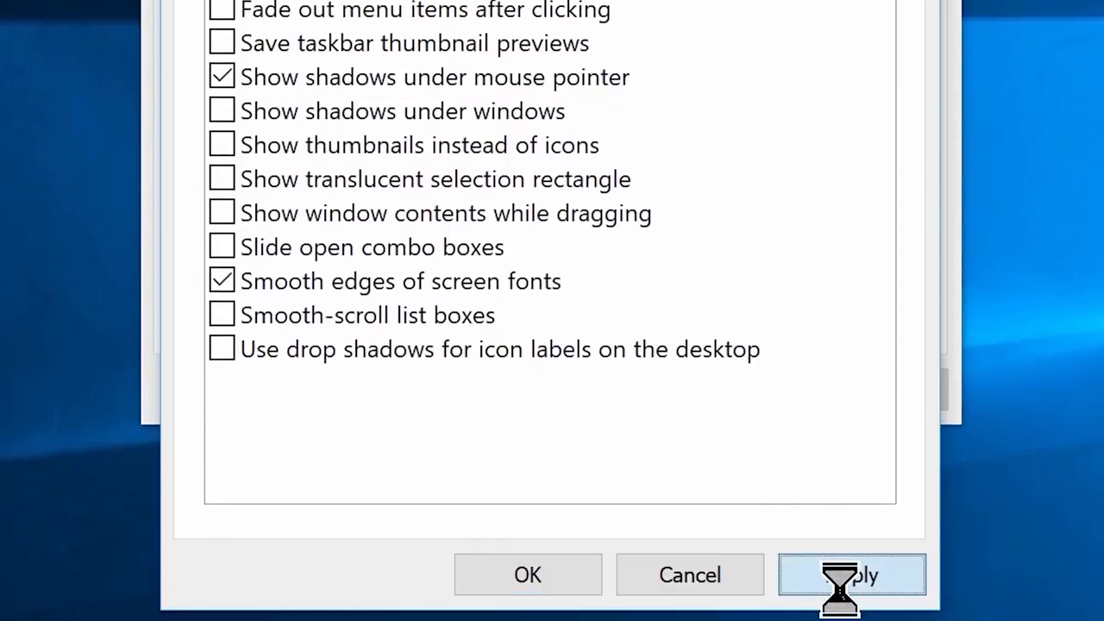